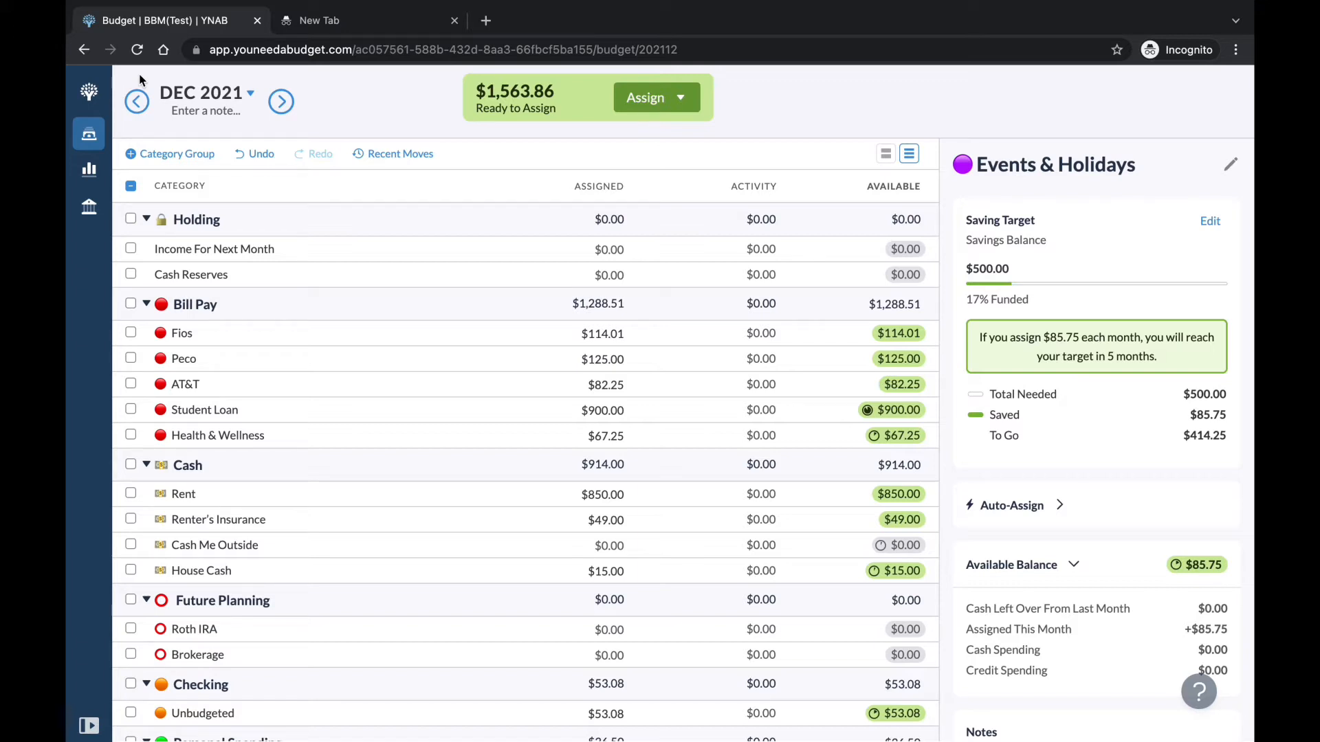
- Move the full $114.01 available in Fios to the Income For Next Month category for December 2021
left_click(621, 335)
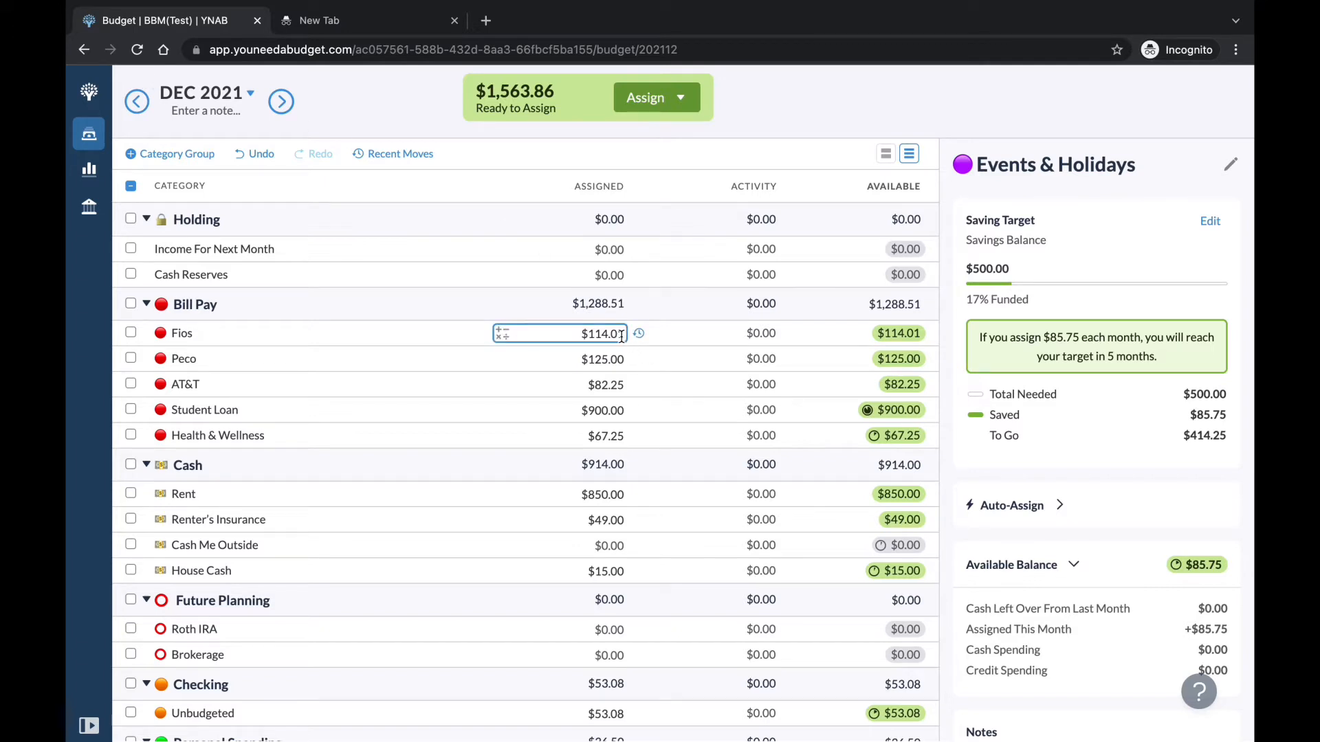
key("Return")
left_click(886, 342)
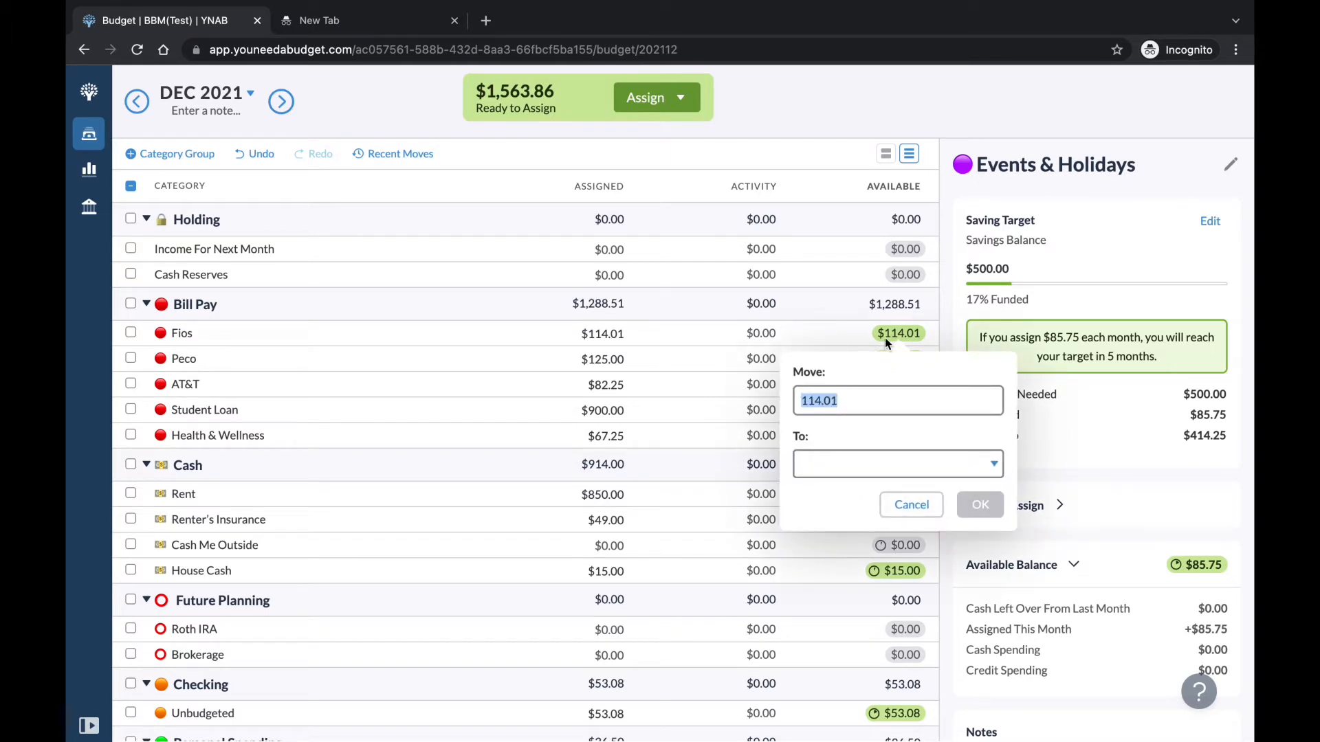
left_click(870, 467)
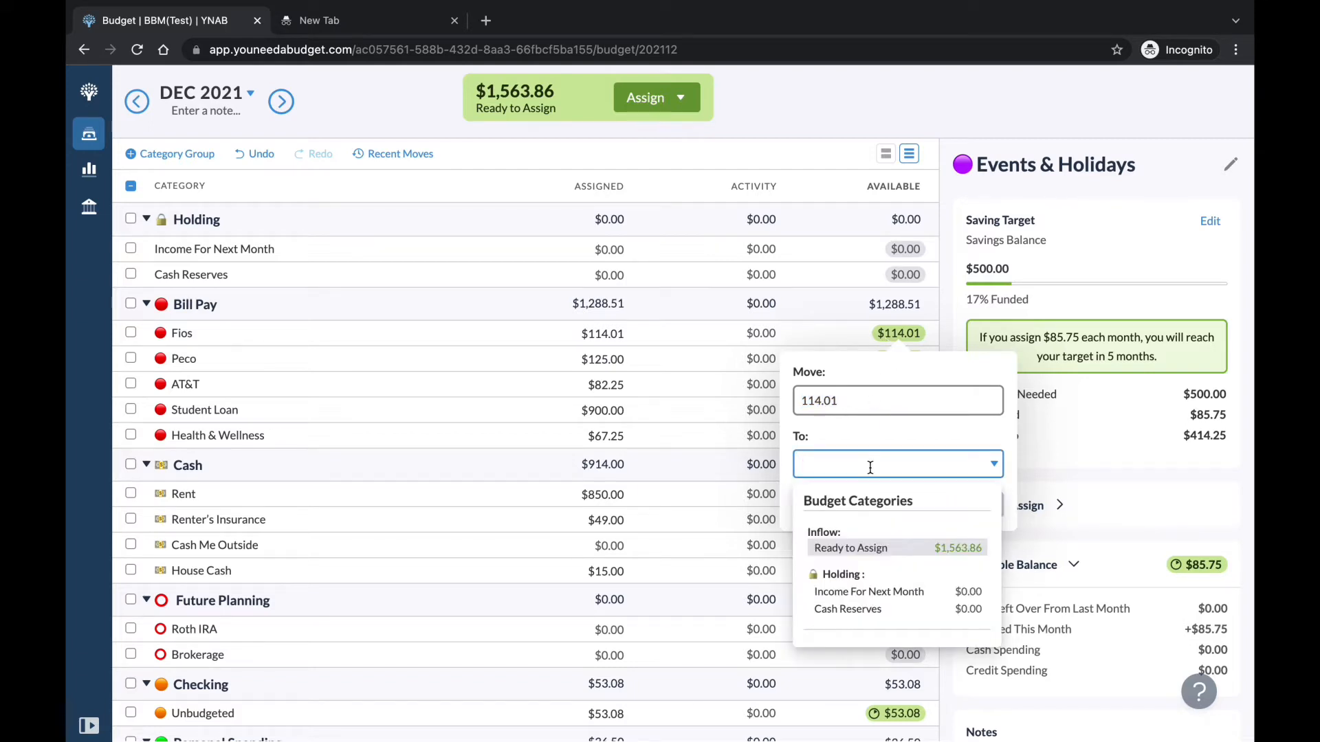
type("inc")
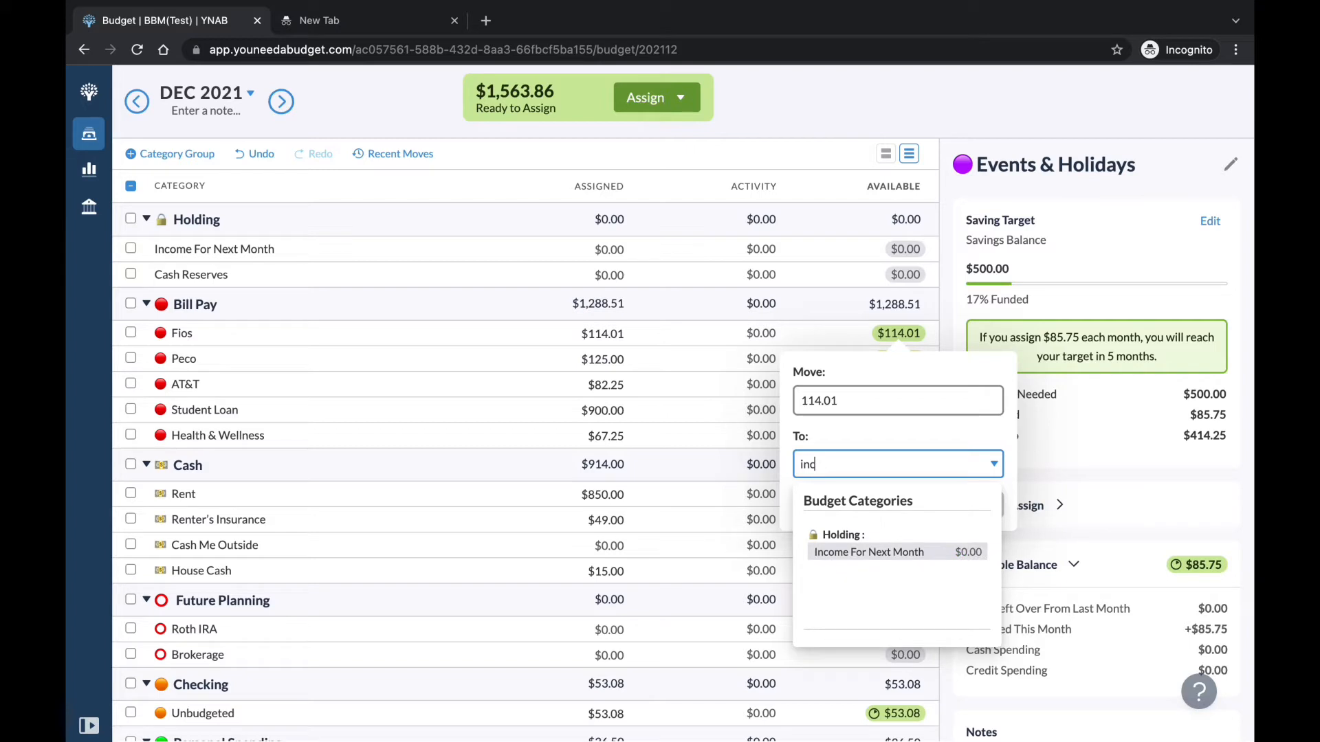
left_click(902, 554)
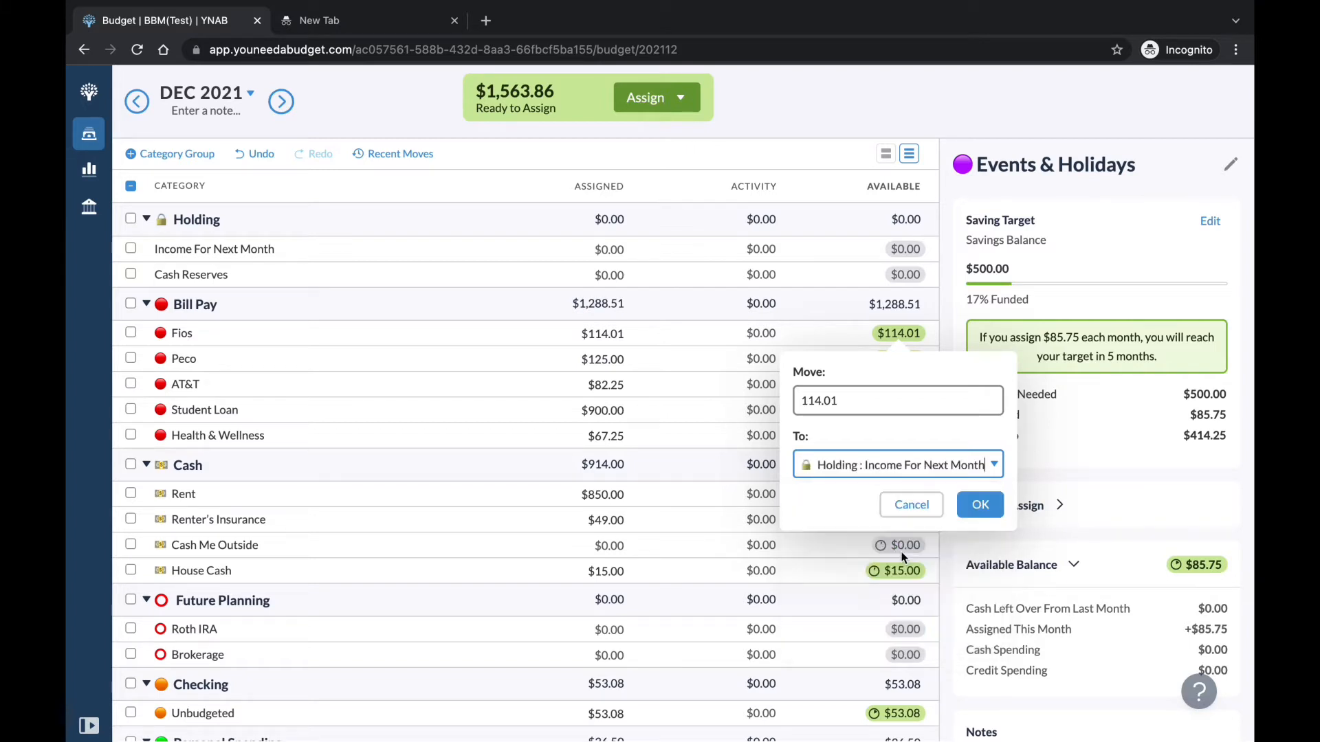
left_click(978, 506)
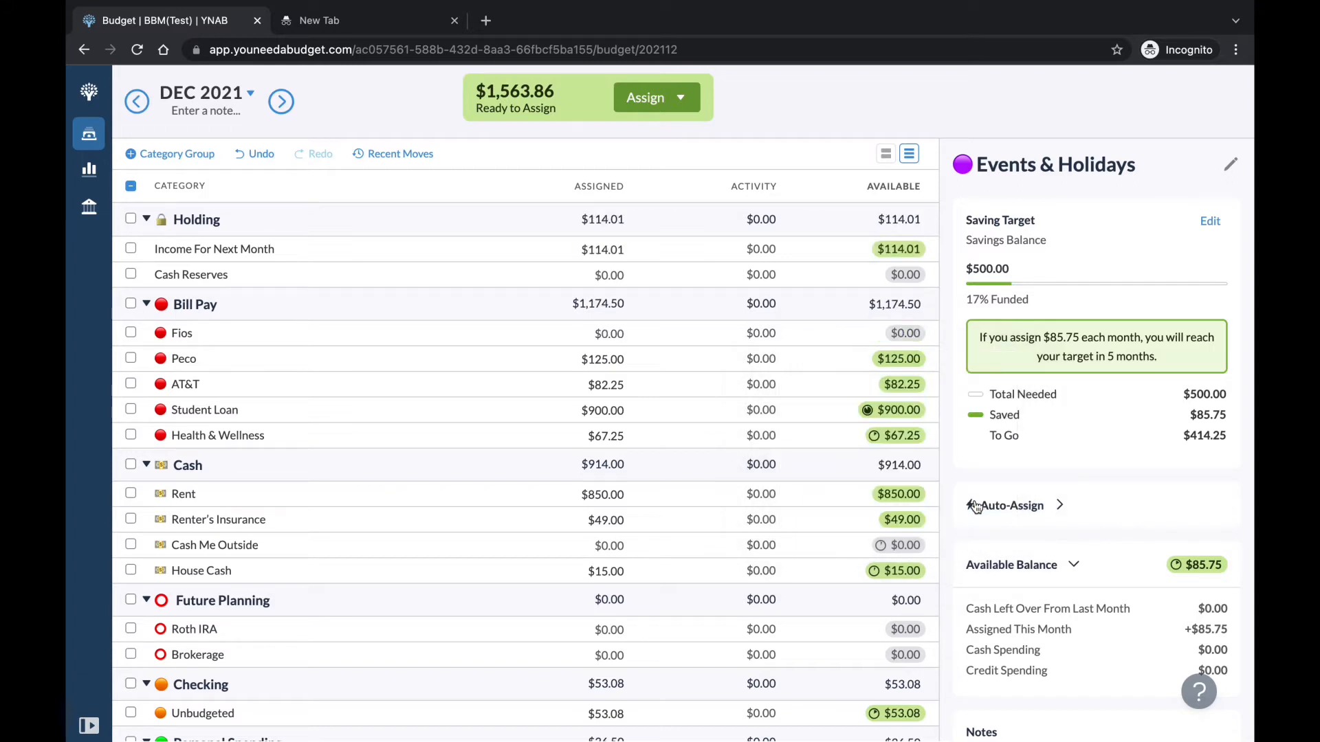
- Move the full $125.00 available in Peco to the Income For Next Month category
left_click(624, 363)
key("Escape")
left_click(888, 357)
left_click(913, 488)
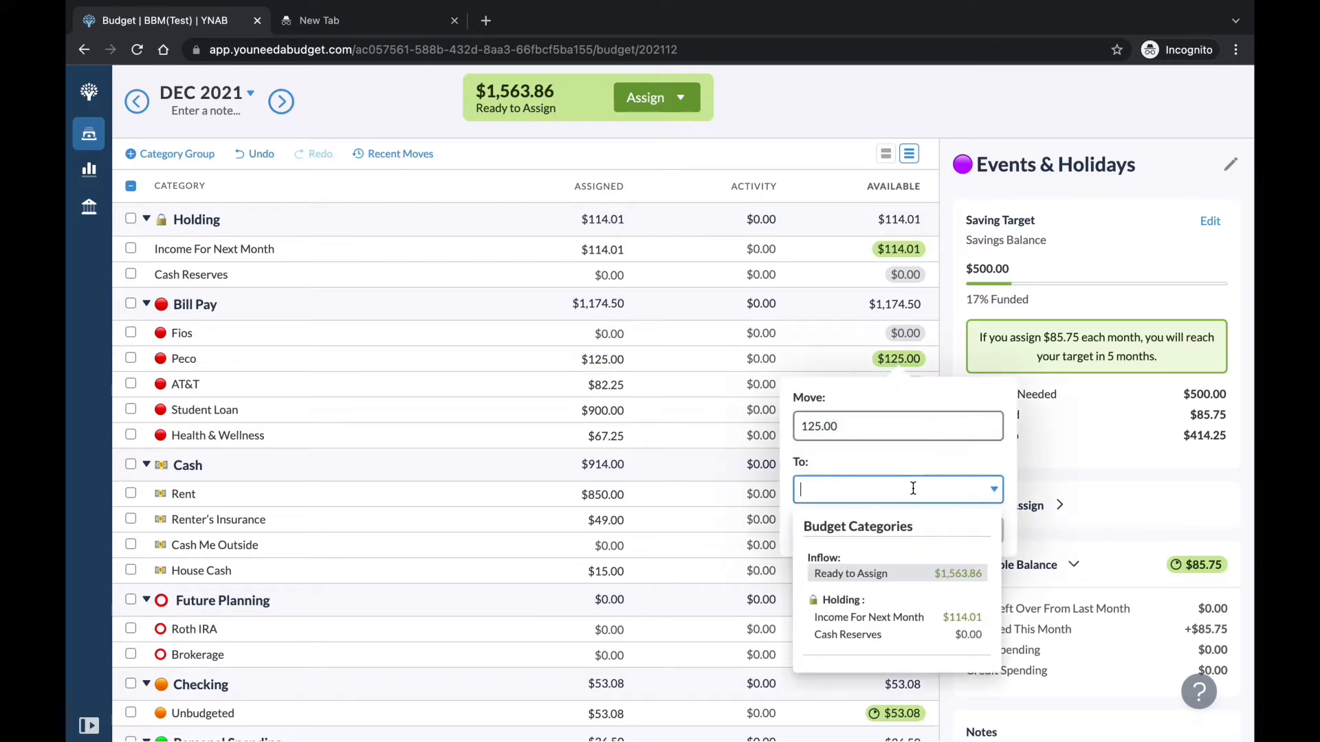
left_click(917, 619)
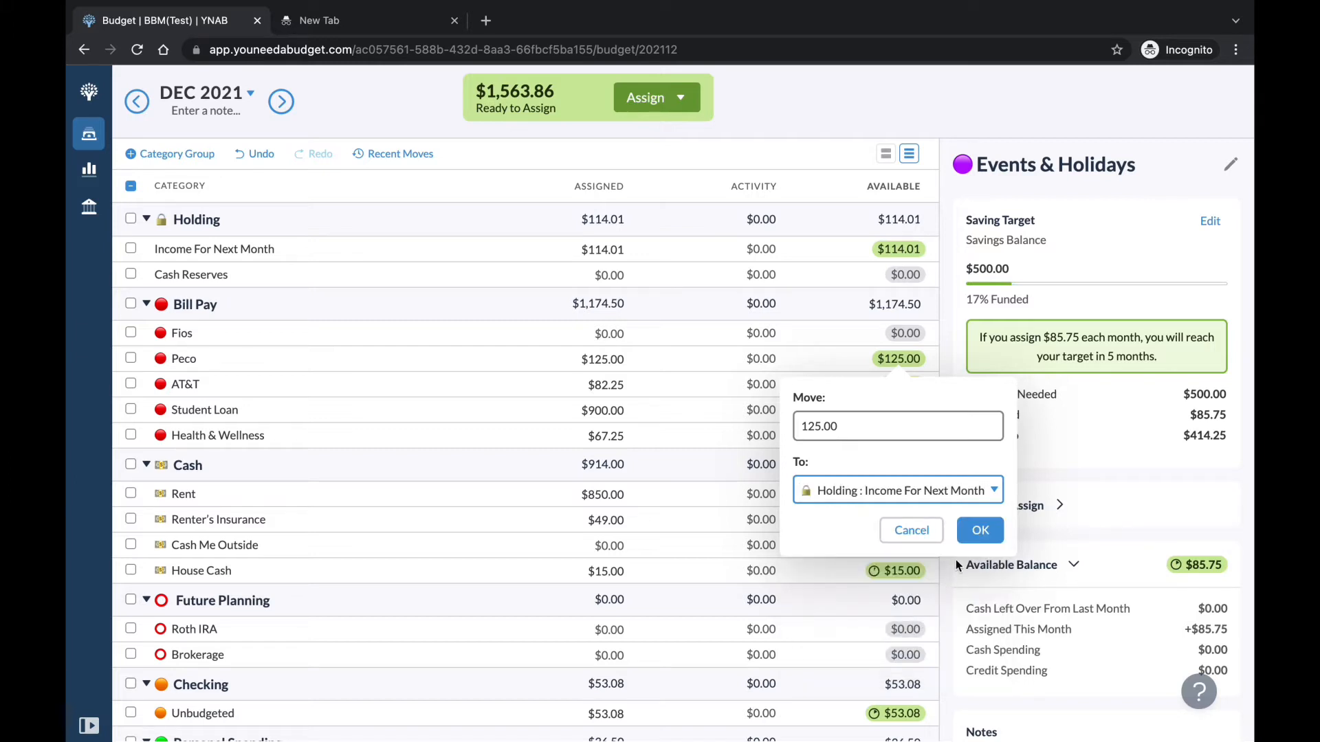
left_click(981, 533)
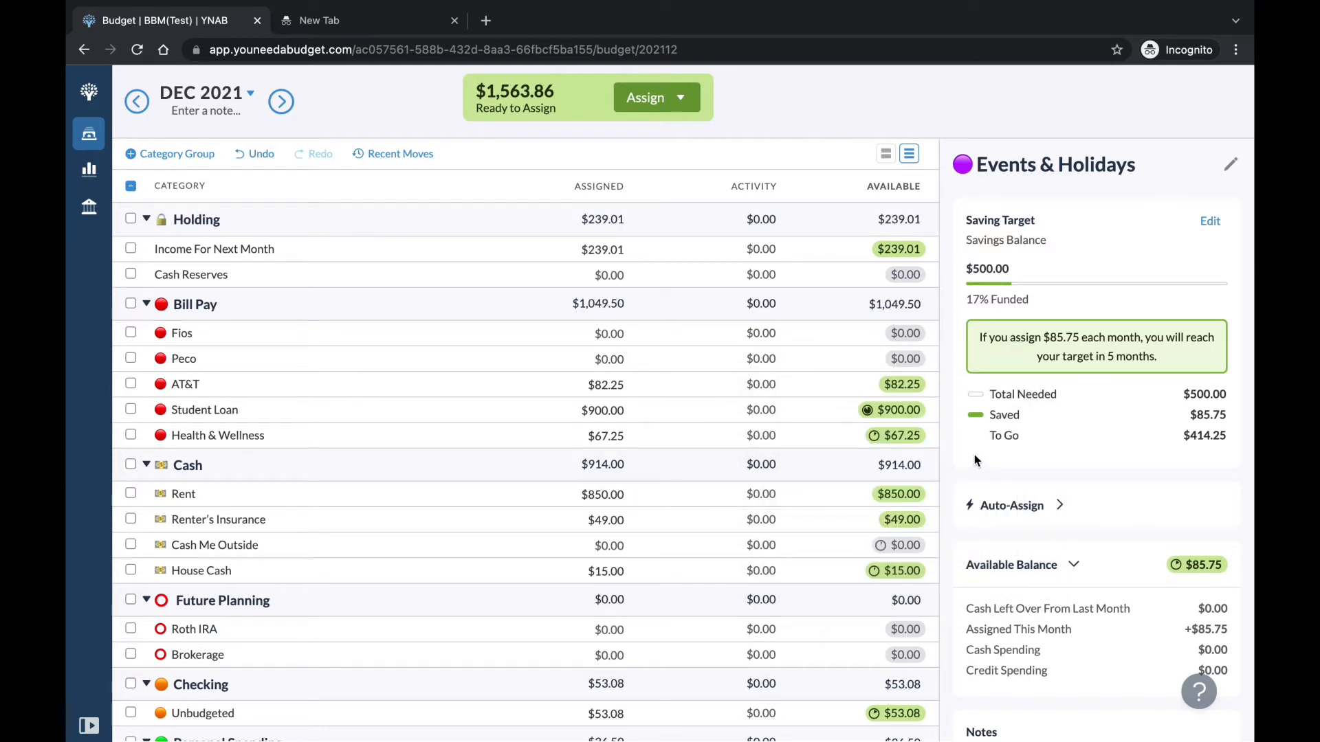
- Move the full $82.25 available in AT&T to the Income For Next Month category
left_click(919, 395)
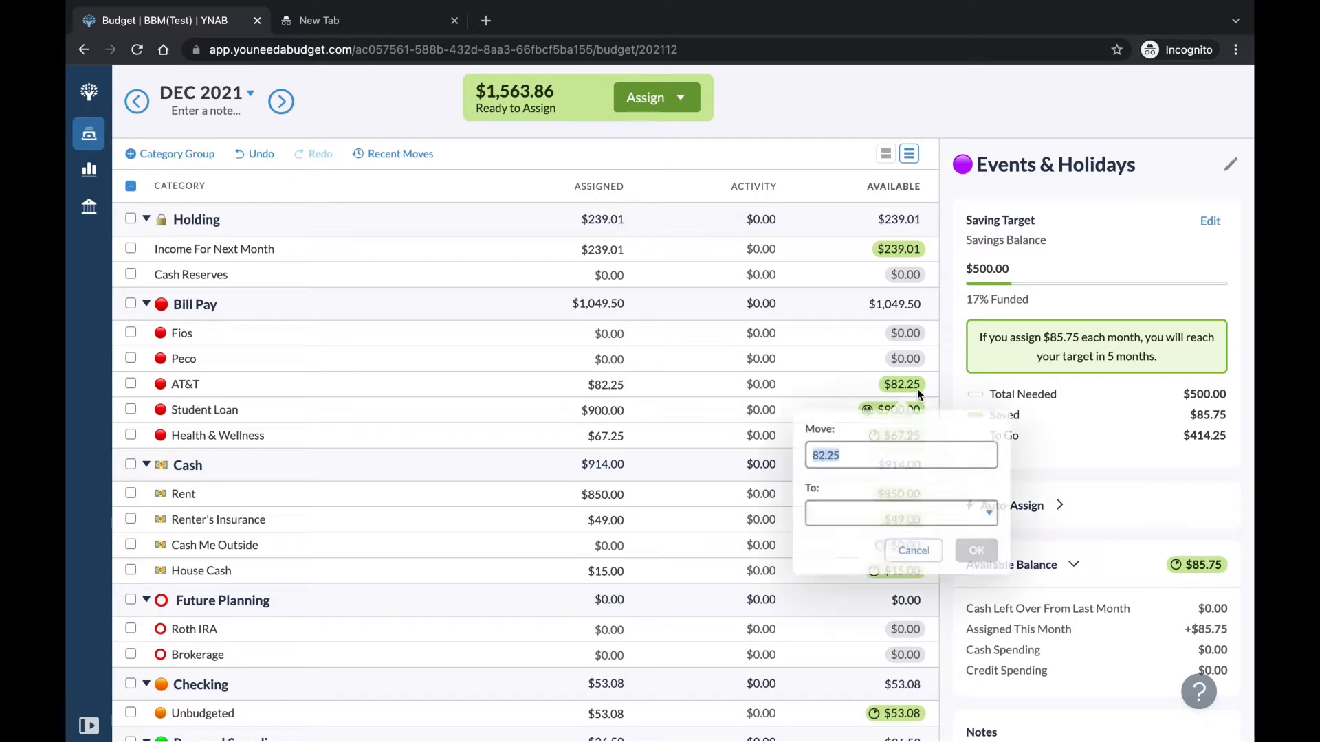
left_click(996, 517)
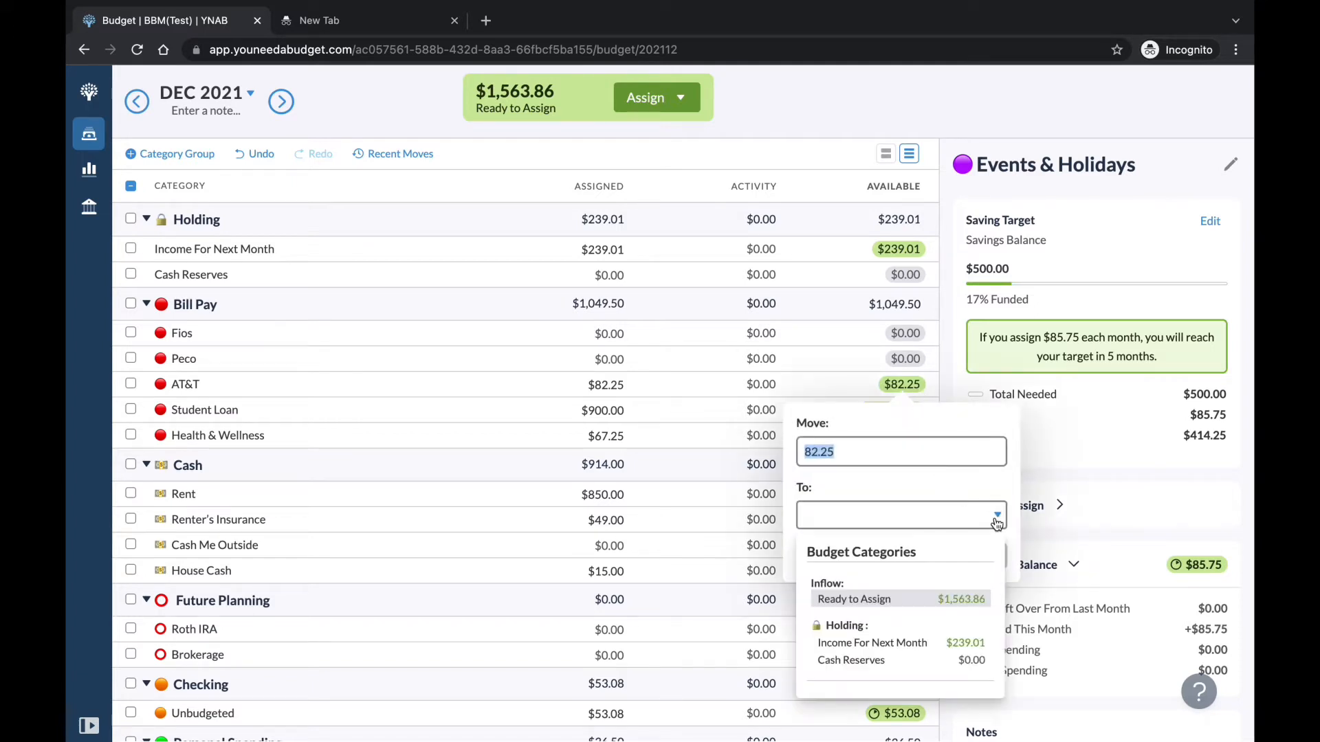
left_click(927, 645)
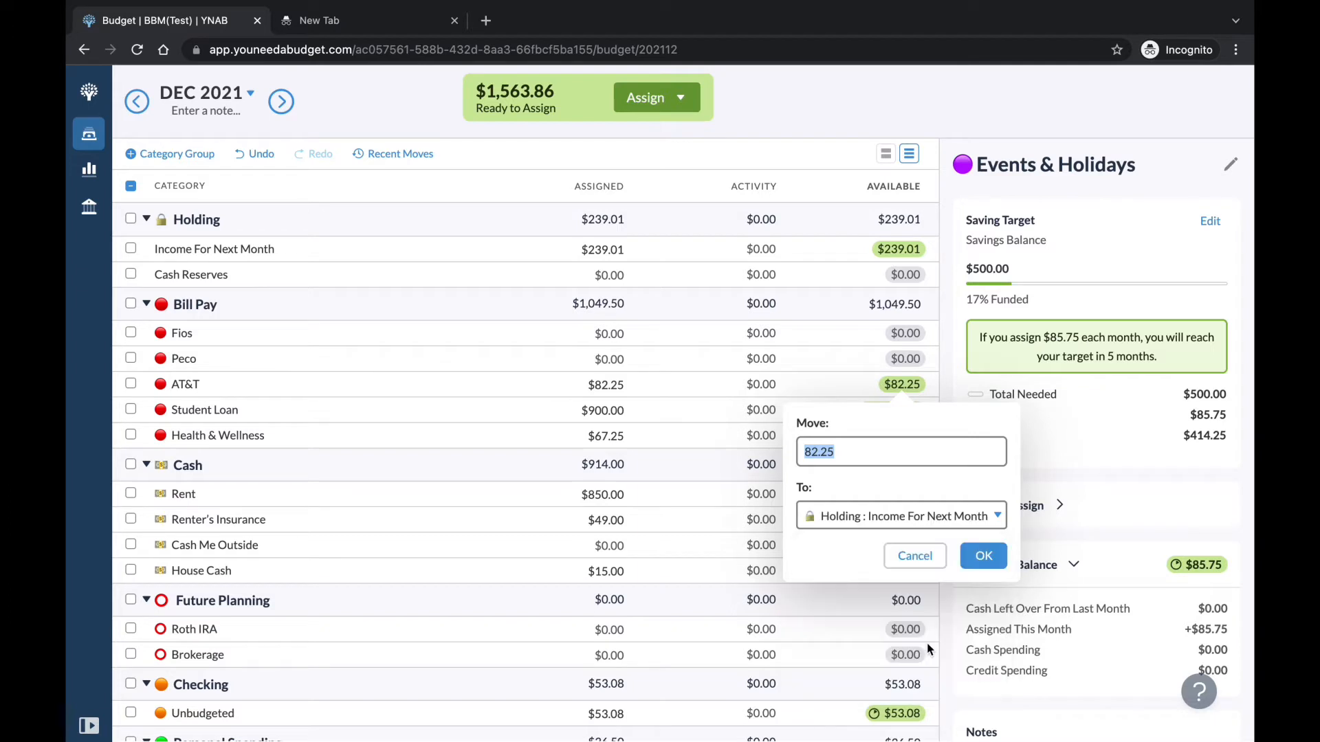
left_click(982, 557)
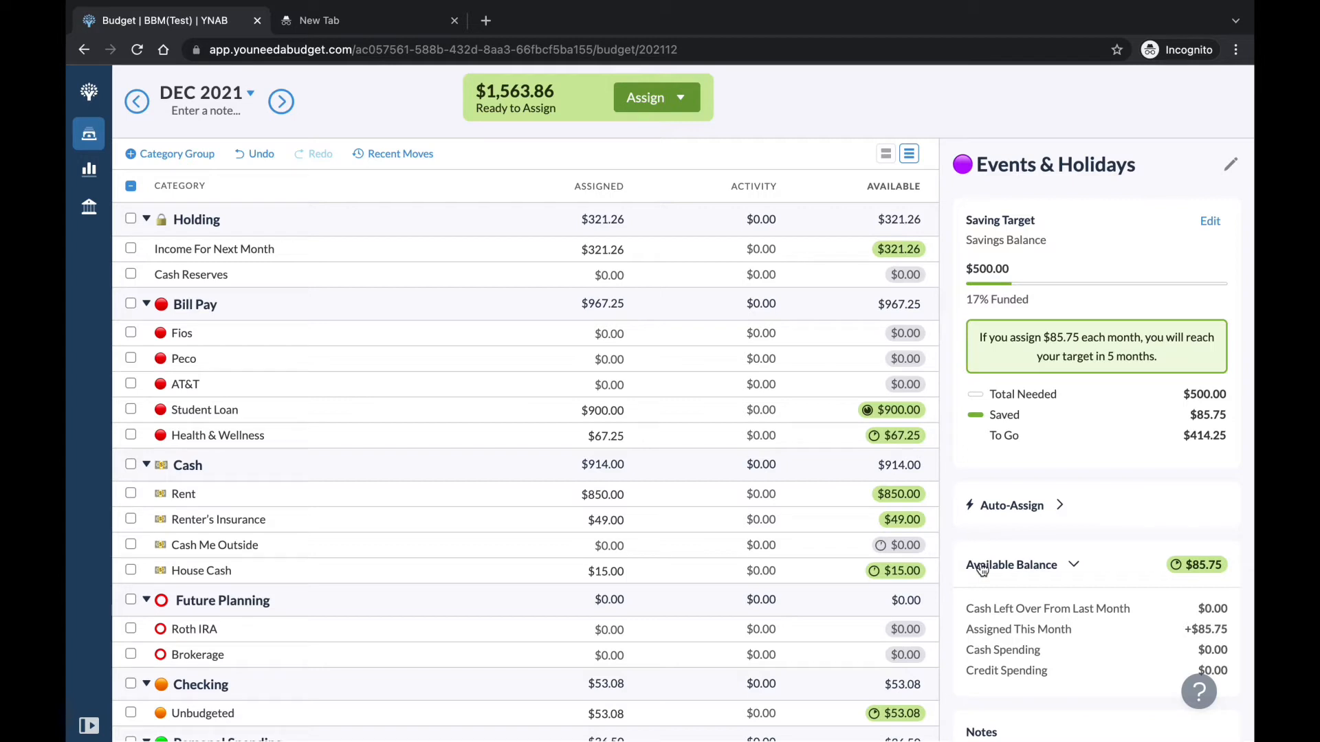
- Move the full $850.00 available in Rent to the Cash Reserves category in Holding
left_click(909, 504)
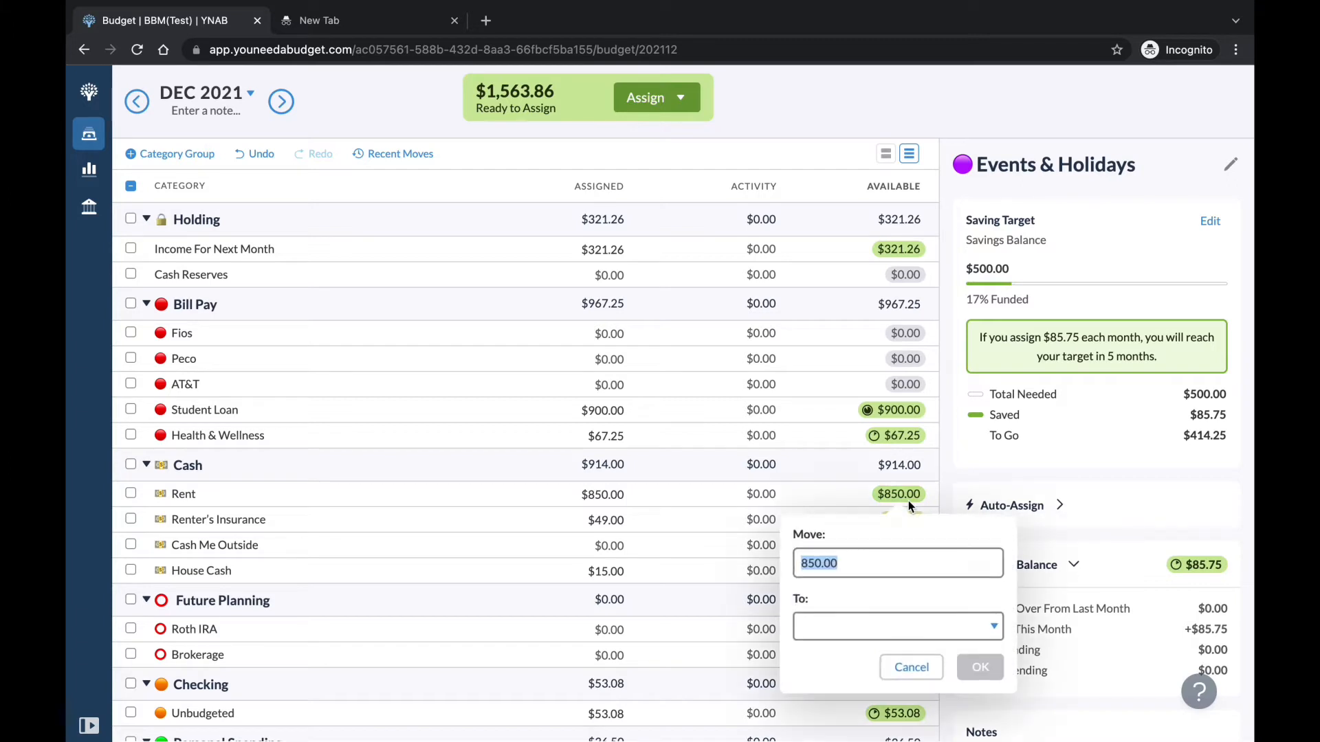
left_click(995, 630)
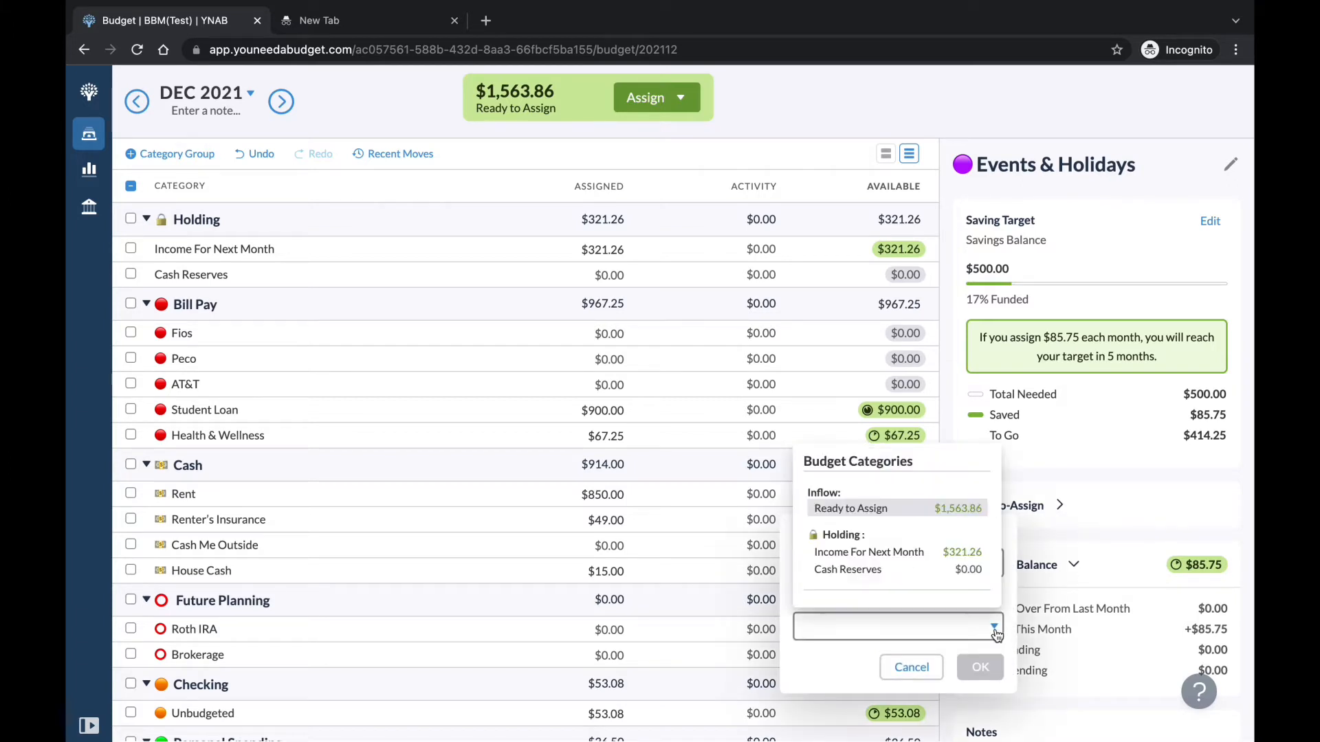
left_click(894, 571)
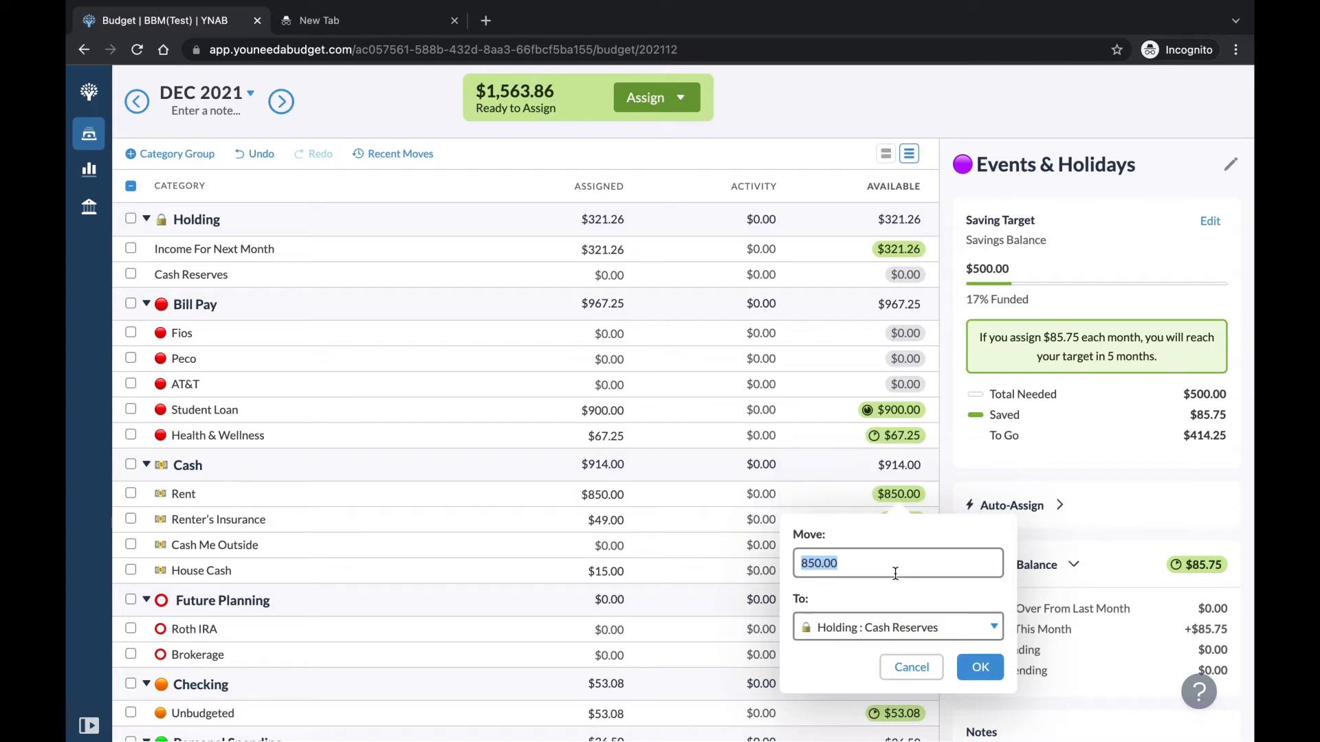
left_click(979, 666)
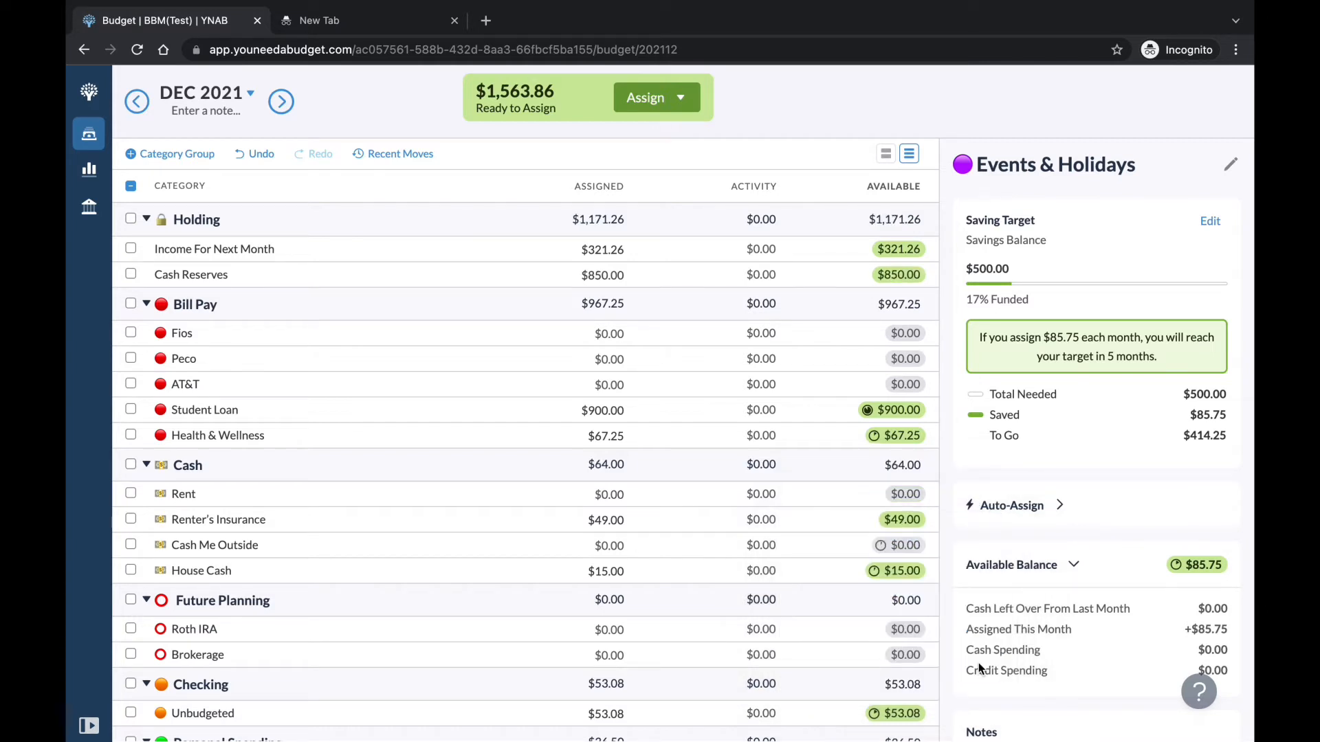
- Move the full $49.00 available in Renter's Insurance to the Cash Reserves category in Holding
left_click(903, 520)
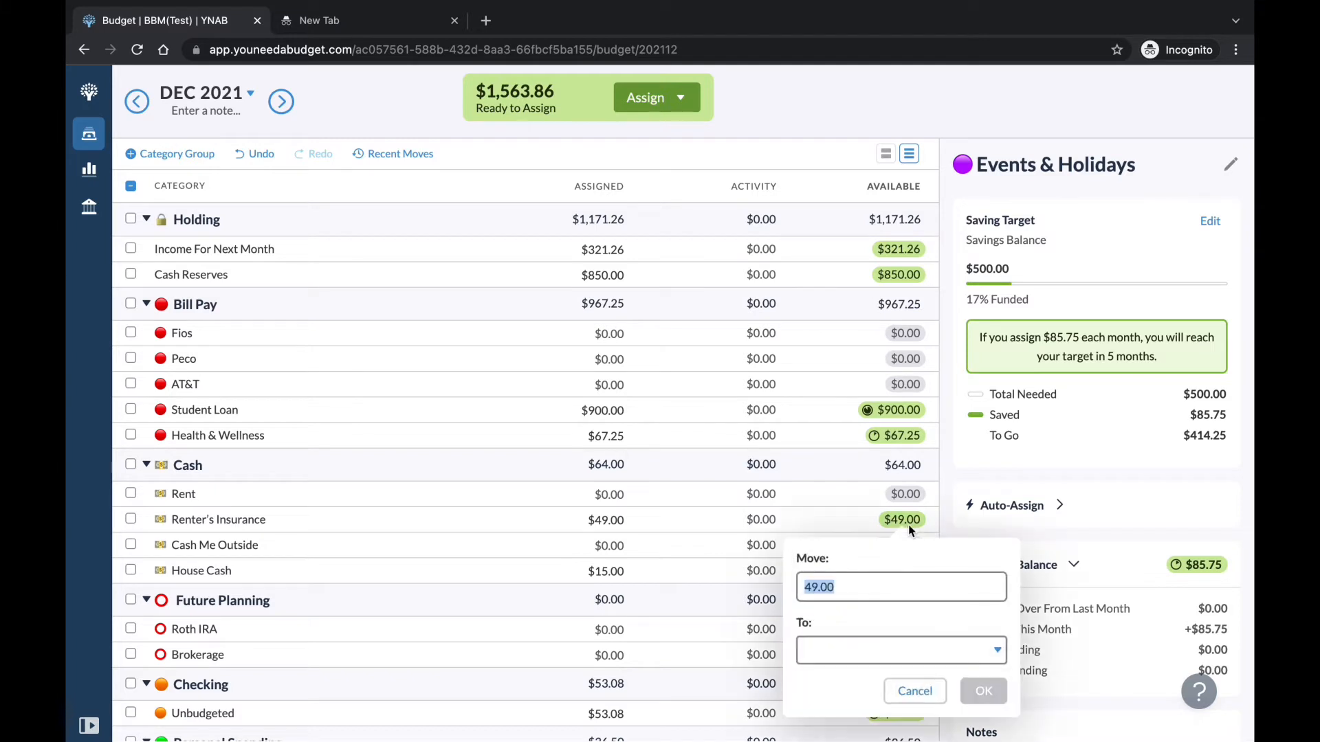
left_click(998, 657)
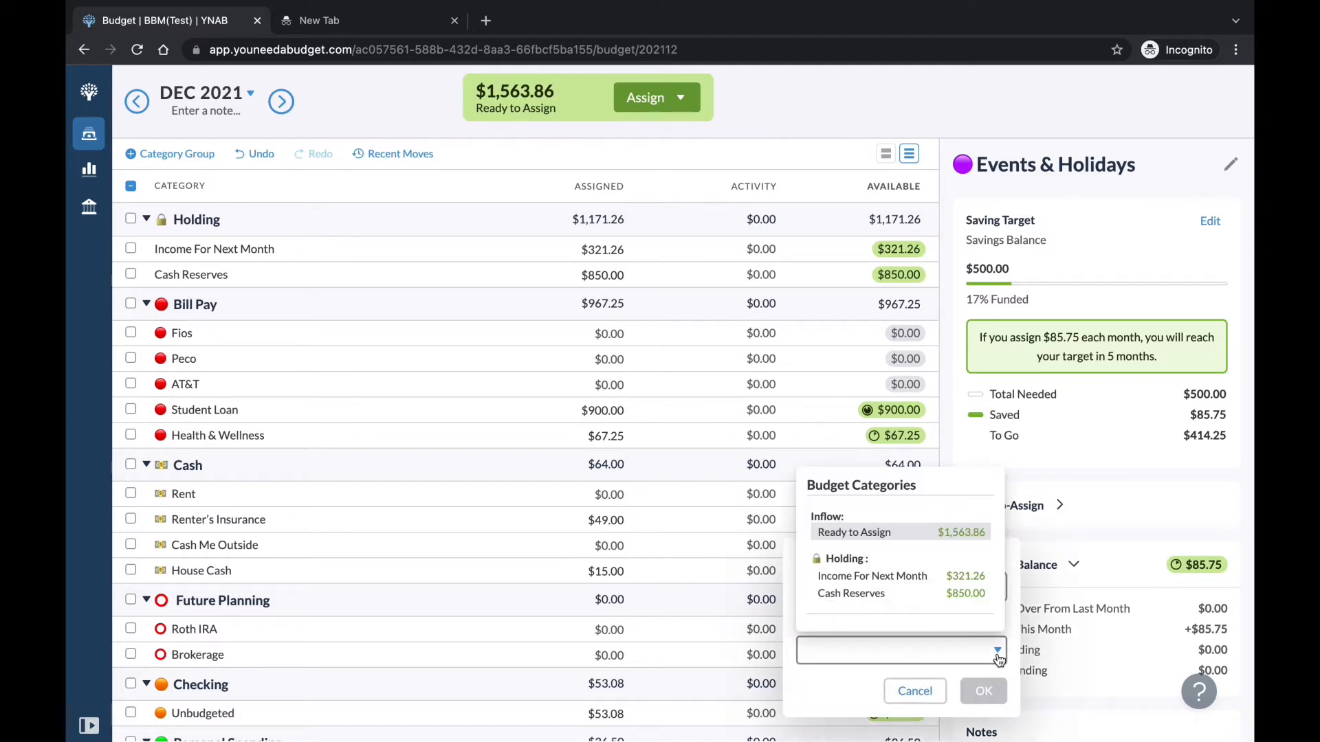
left_click(914, 595)
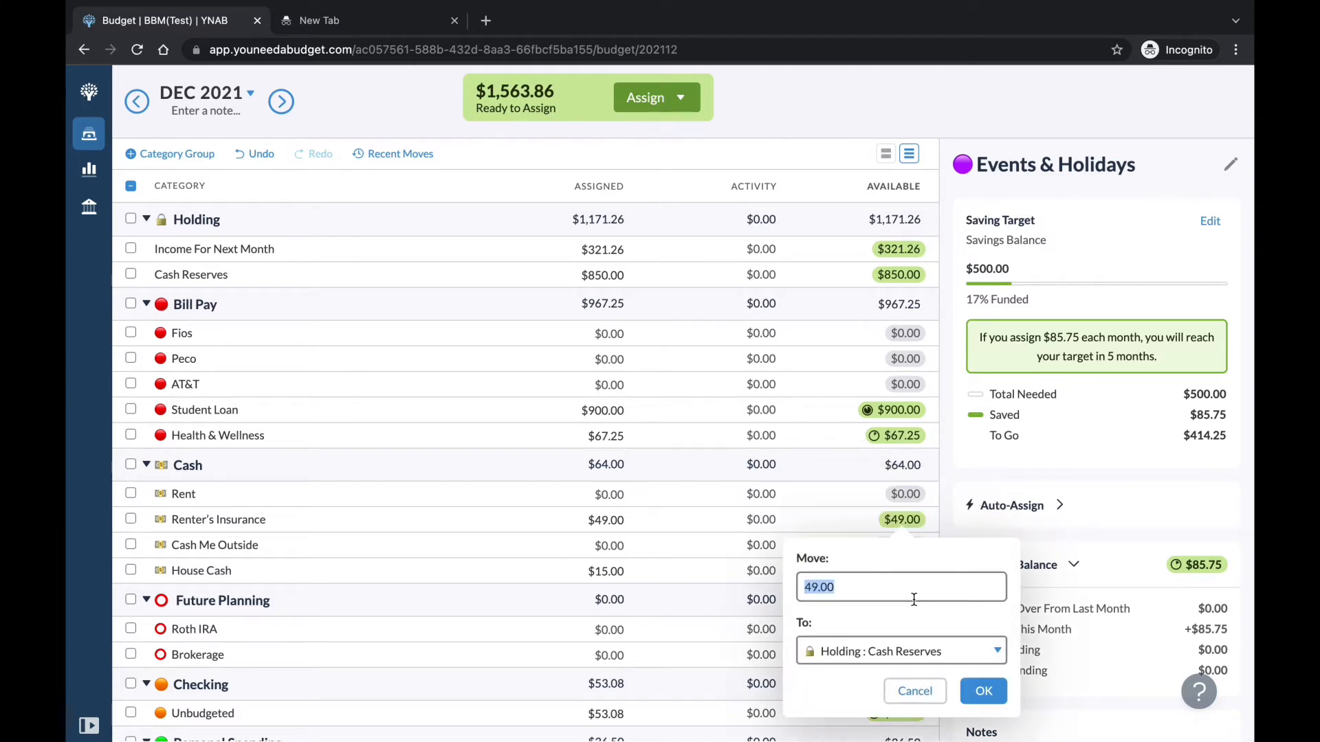
left_click(983, 691)
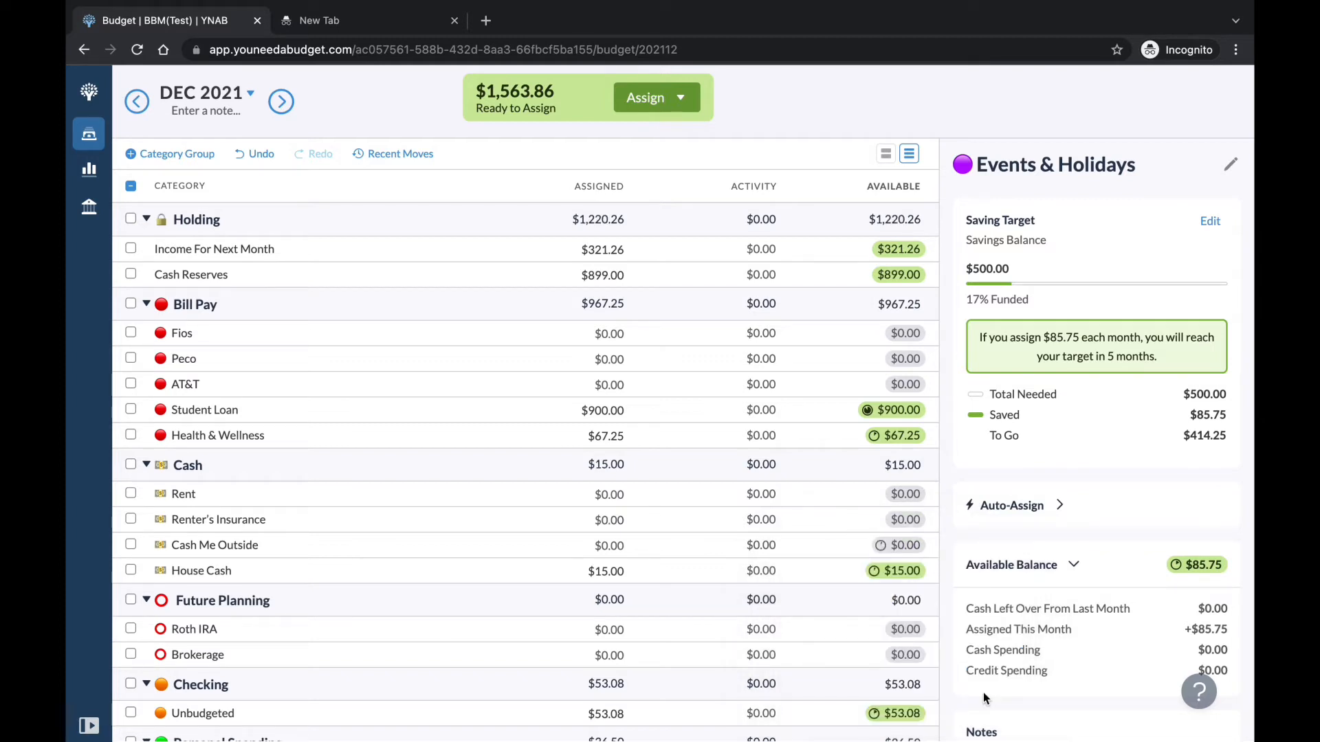
- In the January 2022 budget, create a monthly Needed For Spending target of $60.00 by end of month for Fios
left_click(280, 102)
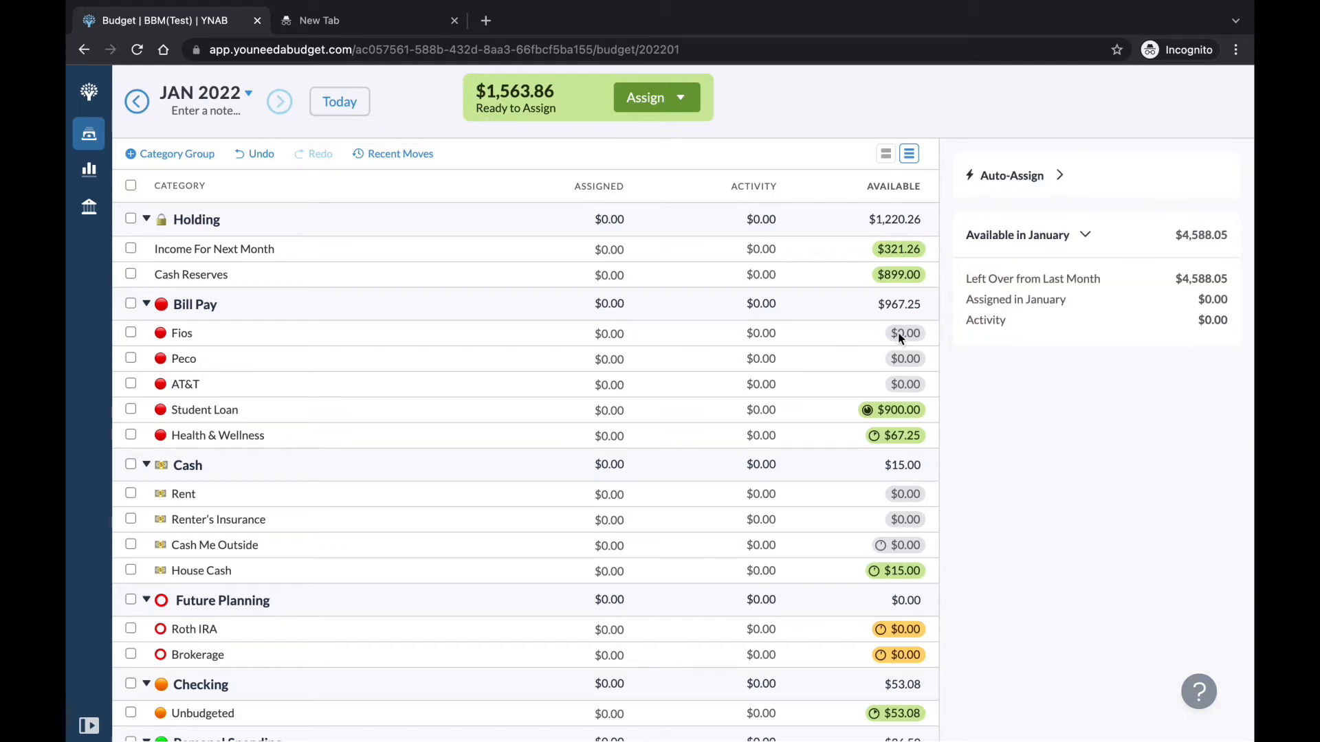
left_click(880, 334)
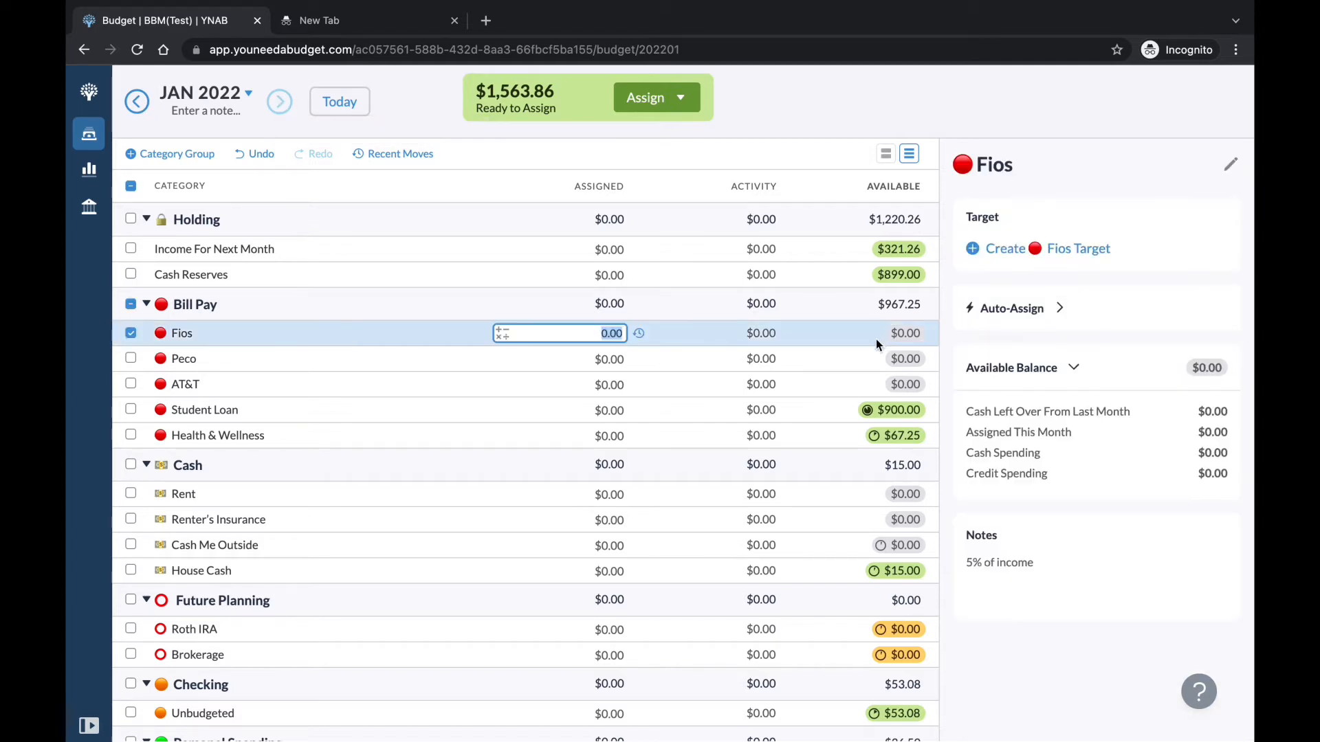
left_click(1100, 252)
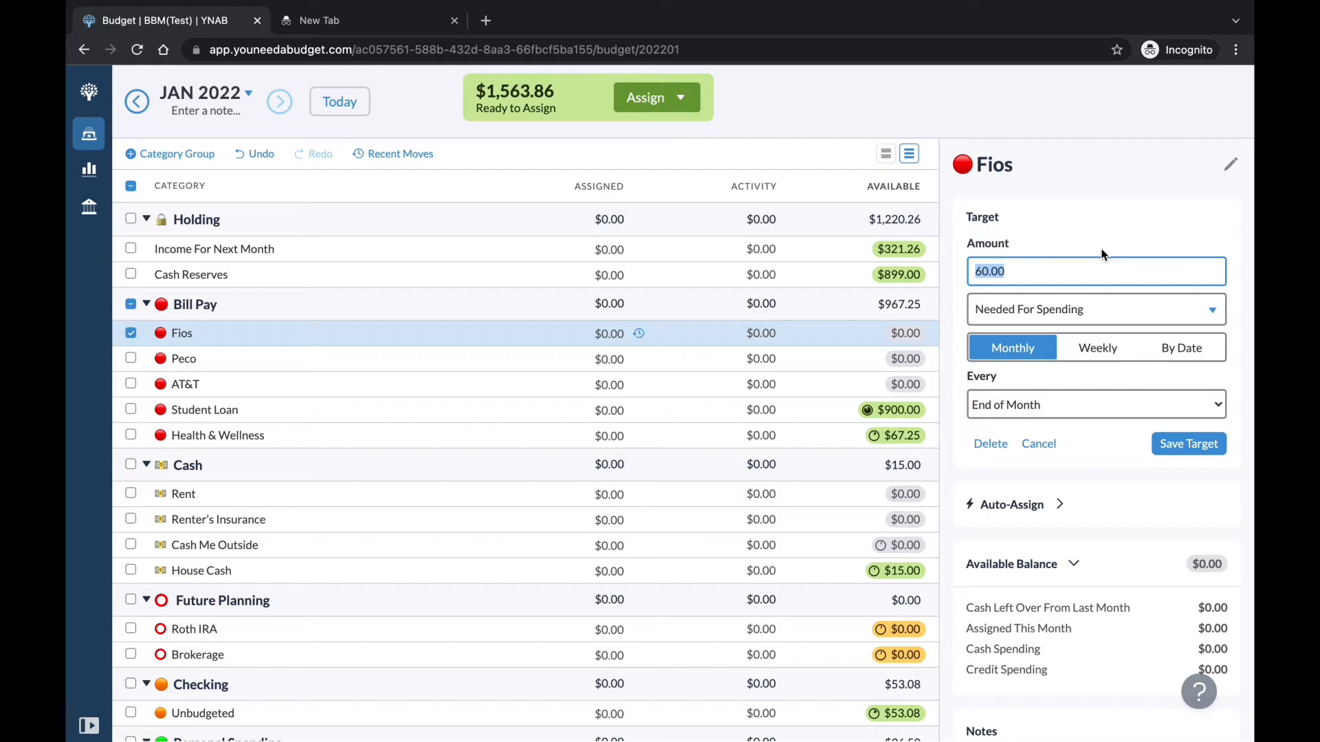
left_click(1197, 446)
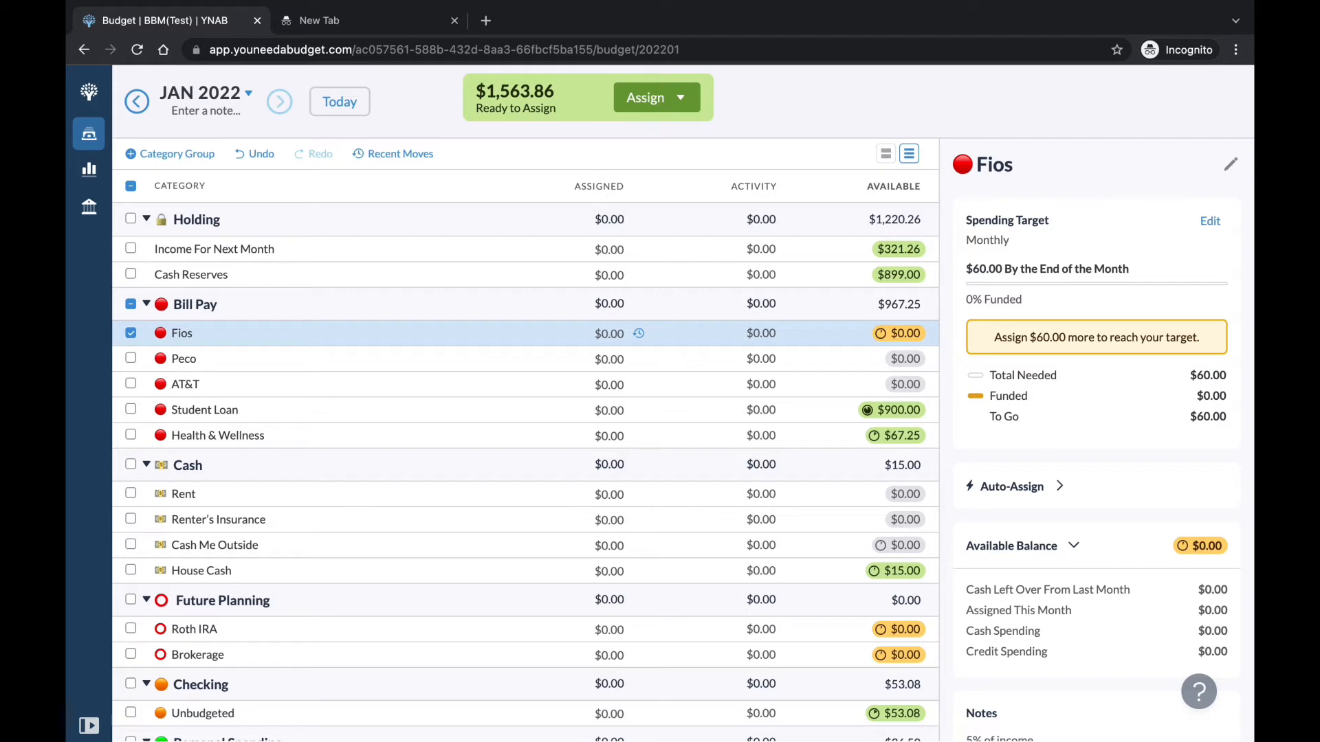
left_click(130, 336)
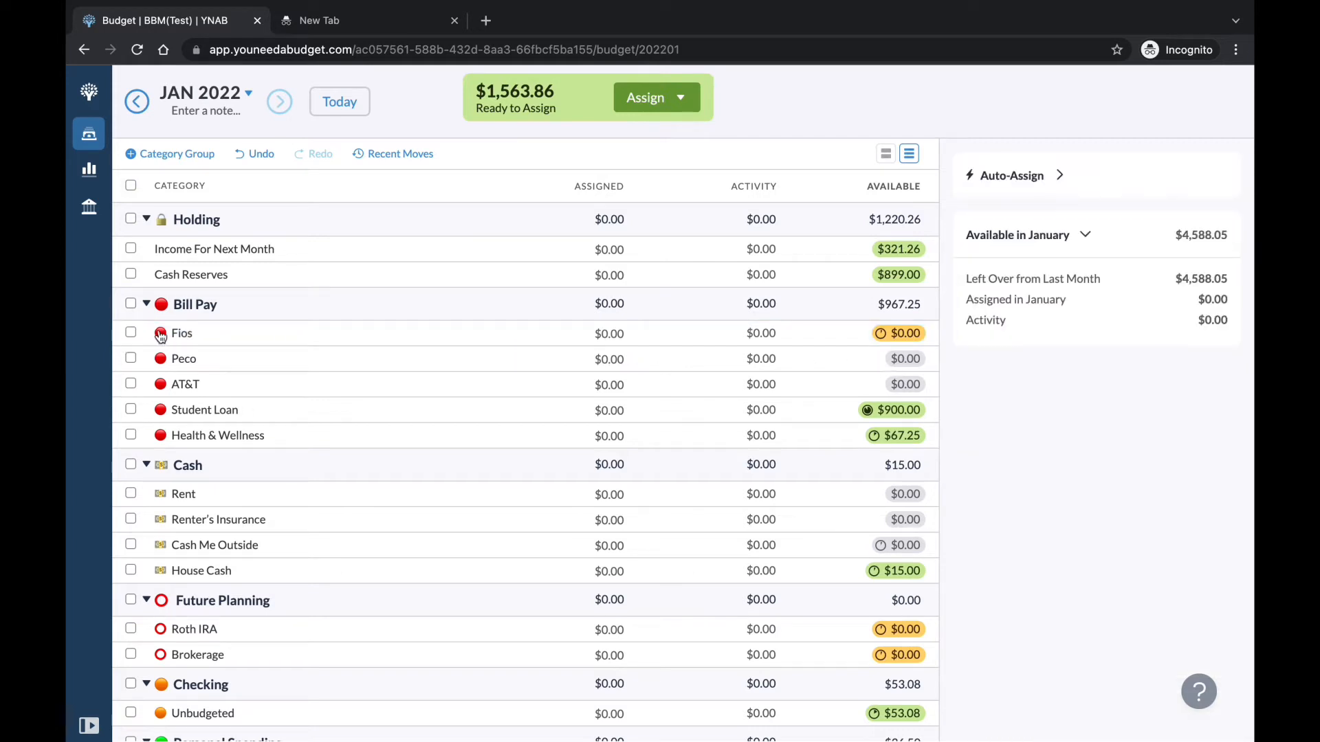
- Create a monthly Needed For Spending target of $128.00 by end of month for Peco, leaving the category deselected
left_click(130, 358)
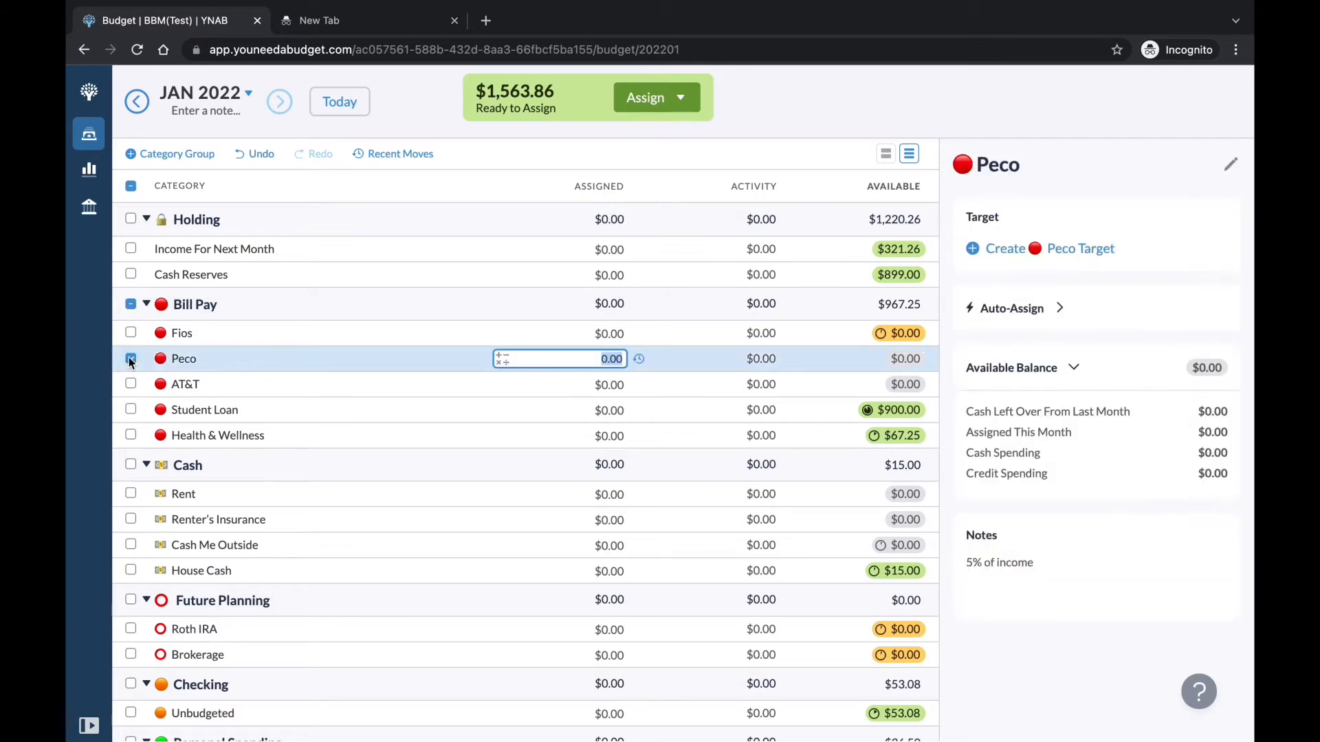
left_click(1083, 256)
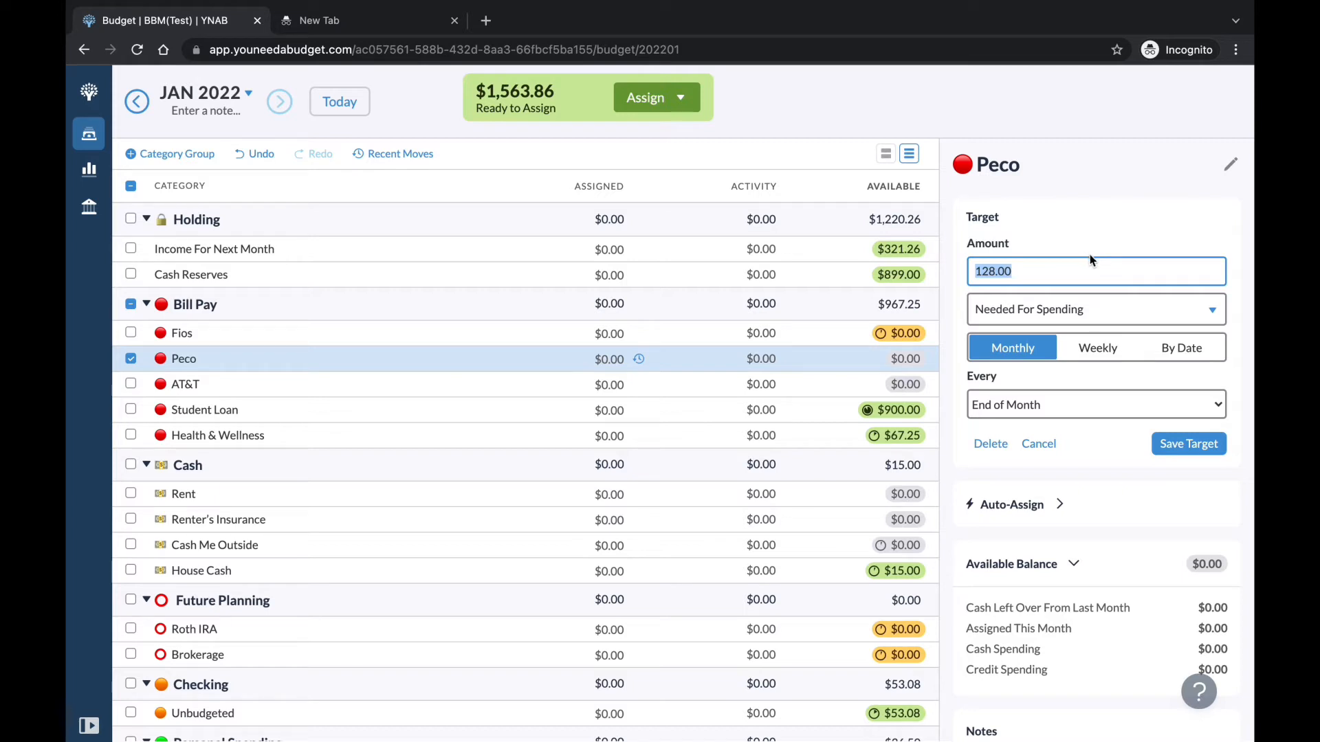
left_click(1200, 446)
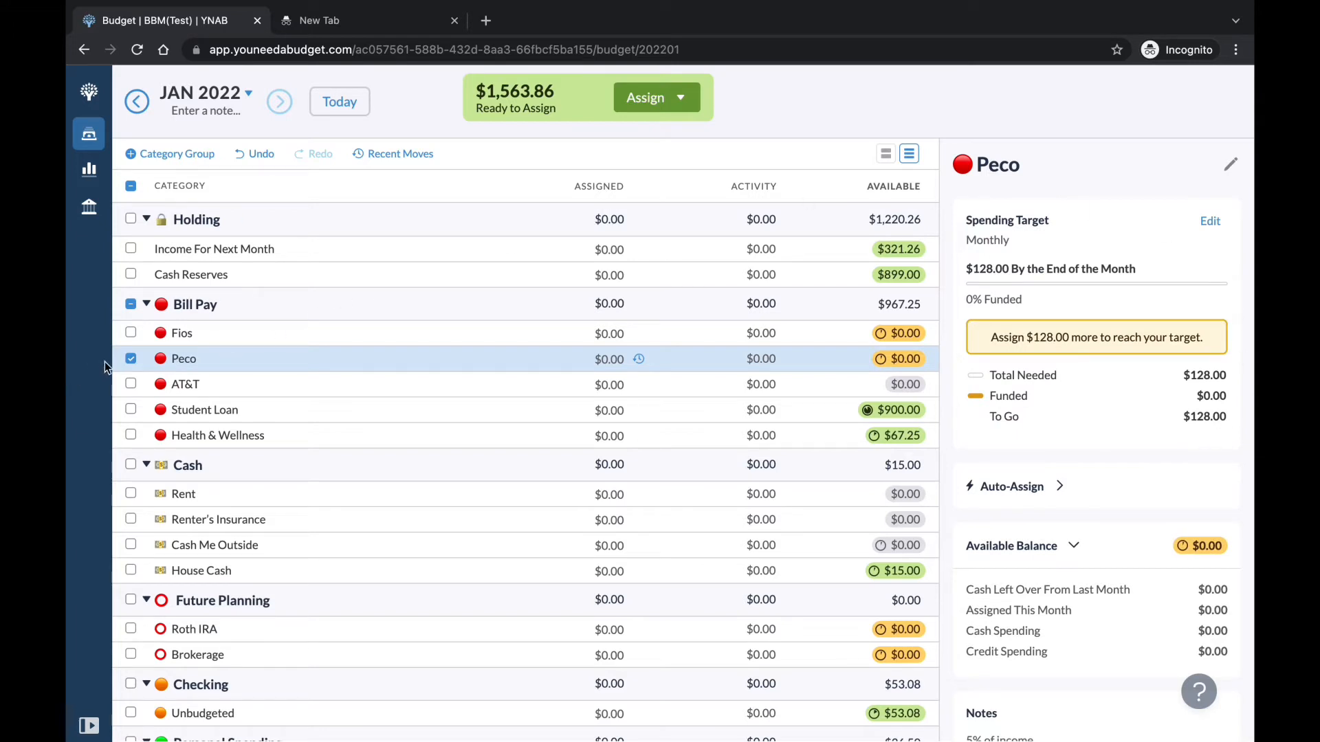
left_click(131, 359)
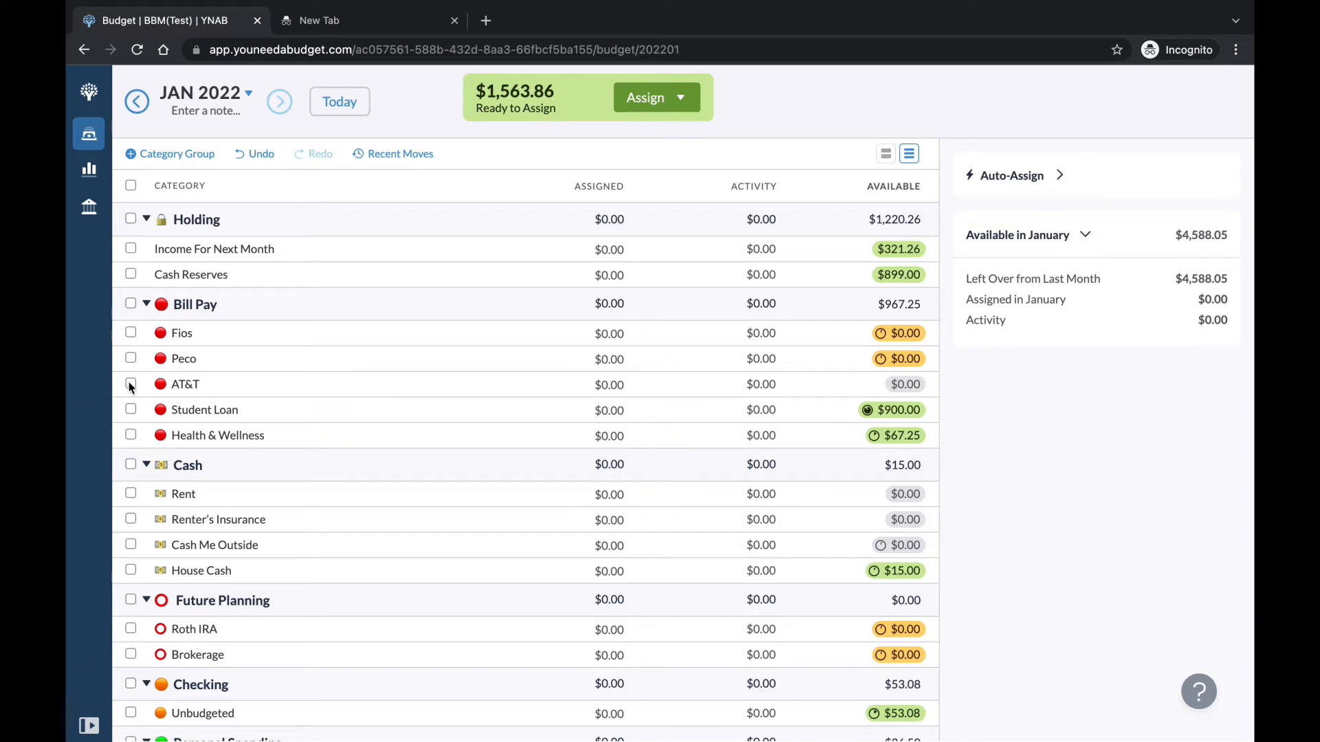
- Create a monthly Needed For Spending target of $82.00 by end of month for AT&T, leaving the category deselected
left_click(130, 383)
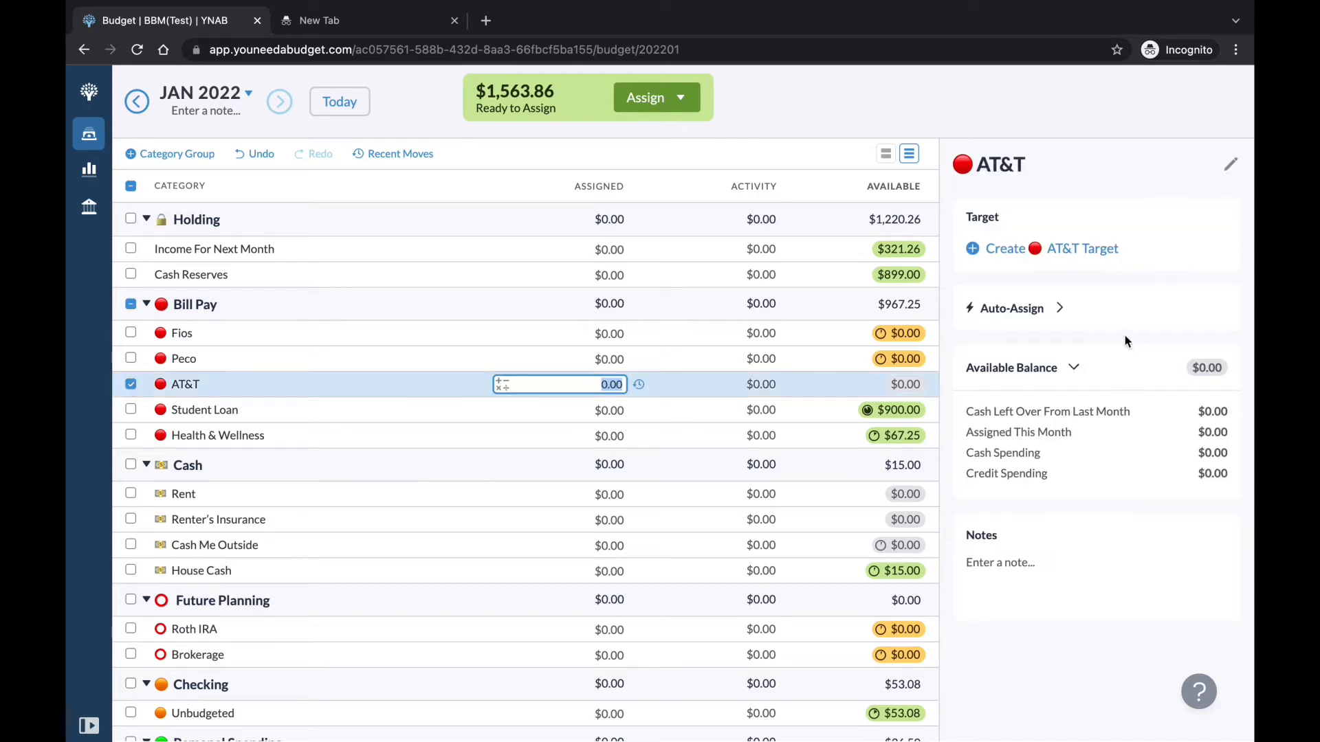
left_click(1083, 254)
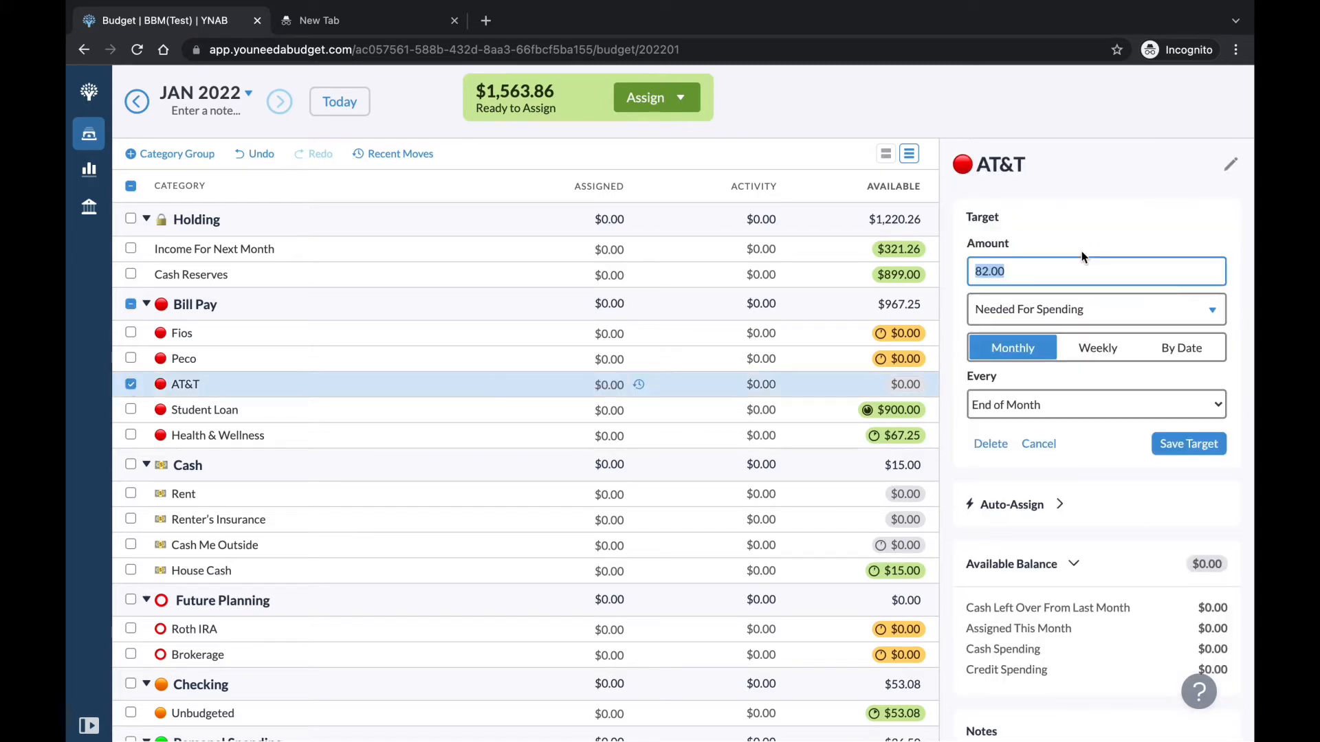
left_click(1197, 449)
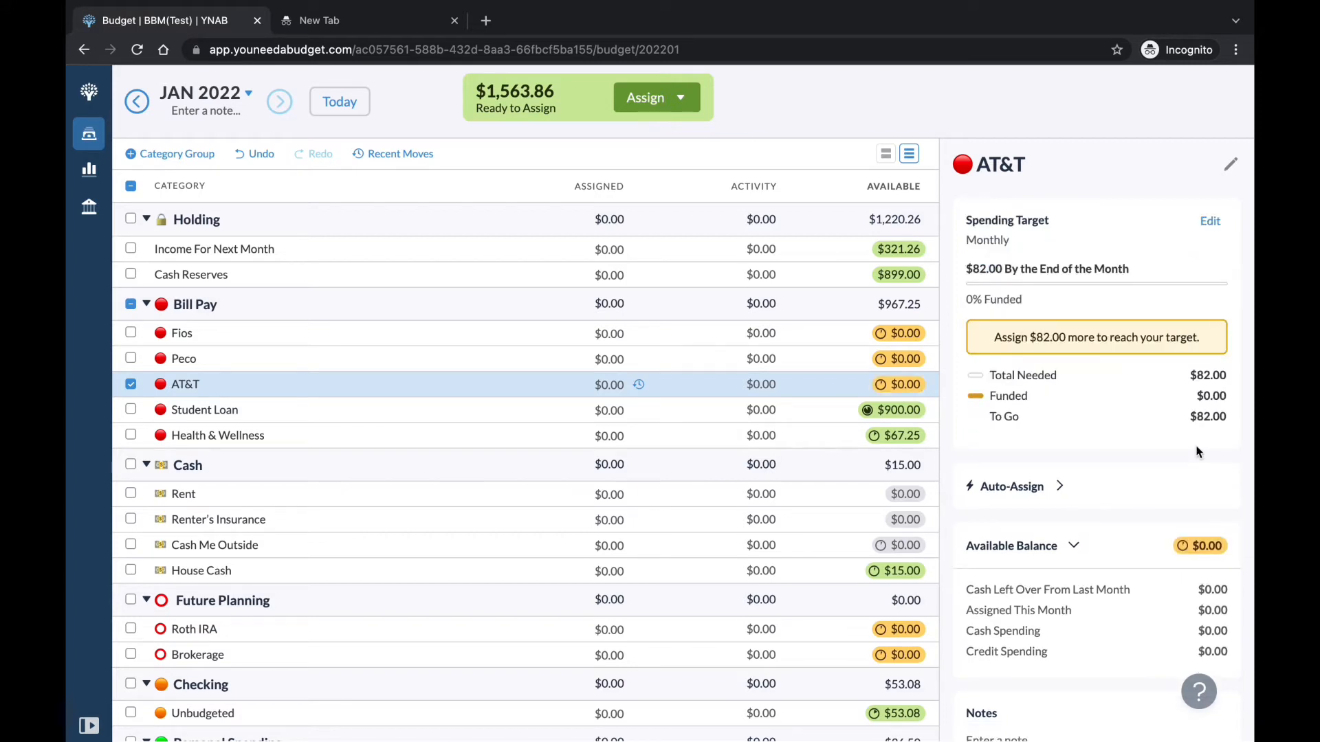
left_click(129, 385)
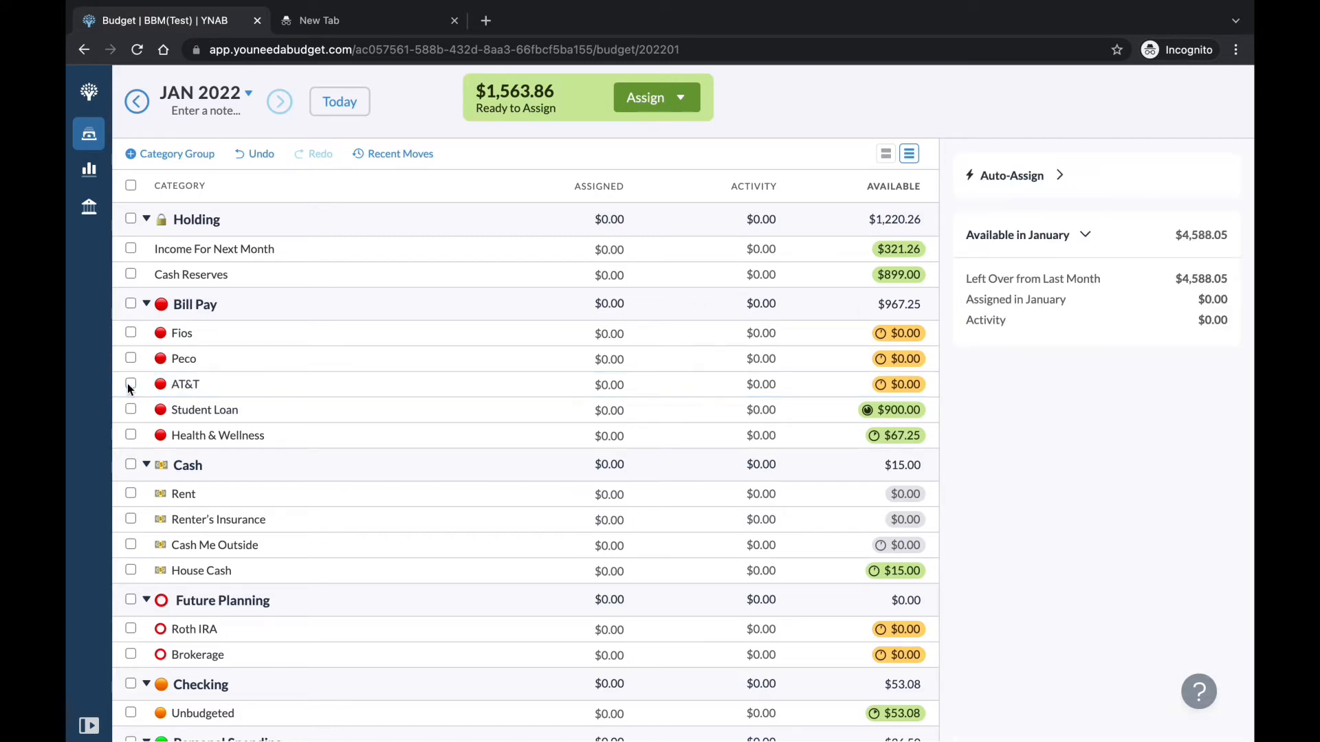
- Create a monthly Needed For Spending target of $850.00 by end of month for Rent
left_click(130, 495)
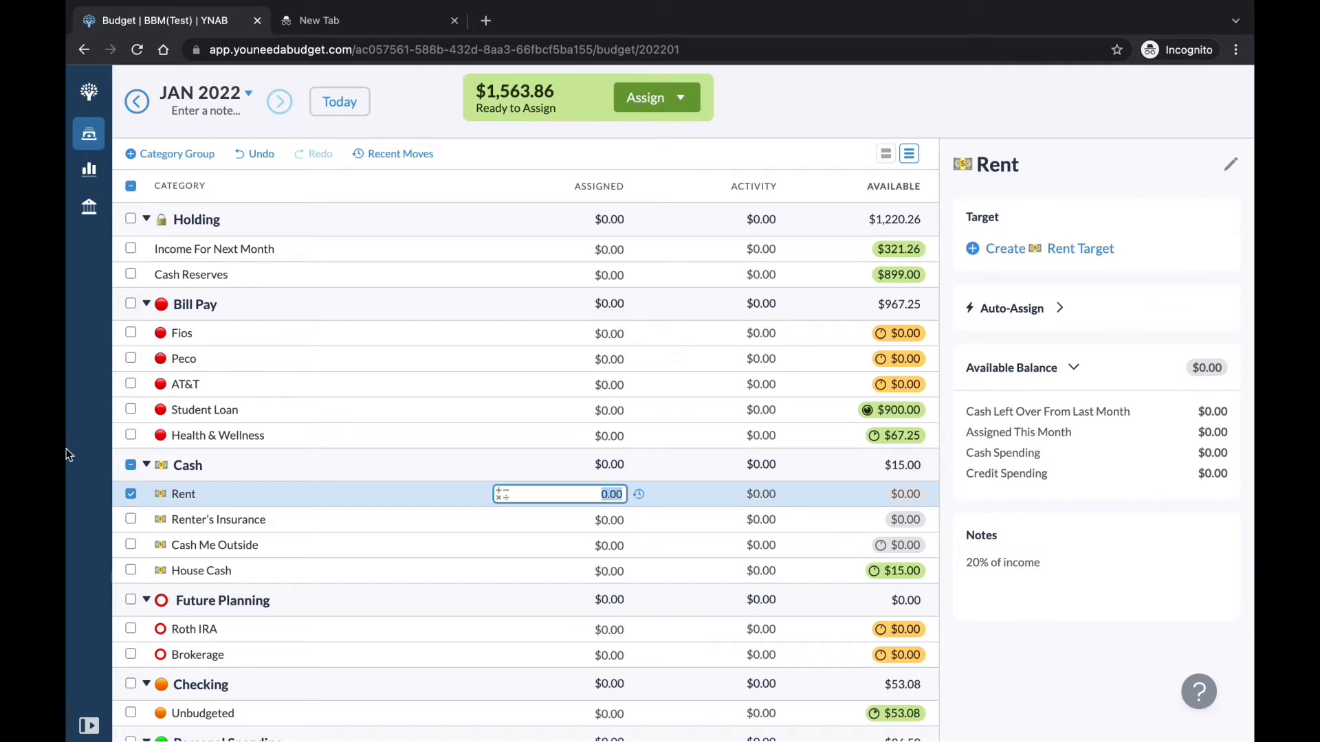
left_click(1098, 250)
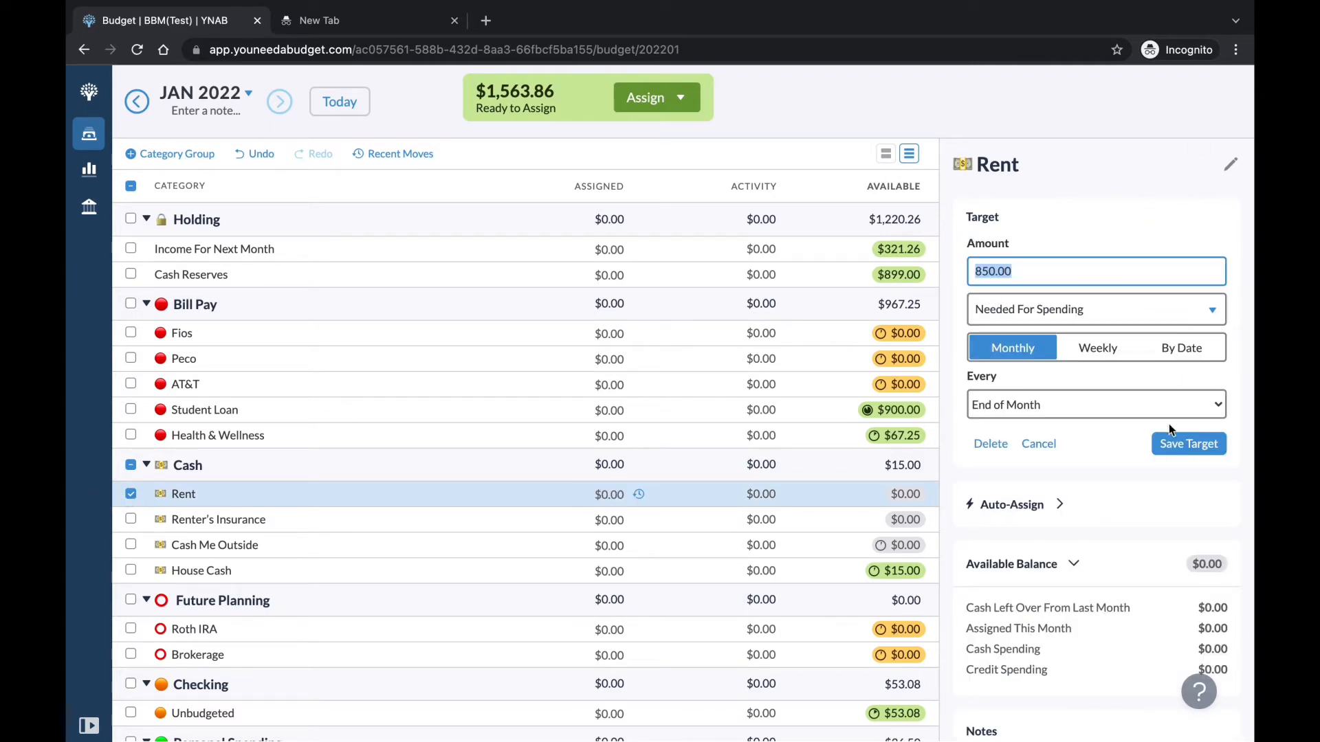
left_click(1185, 453)
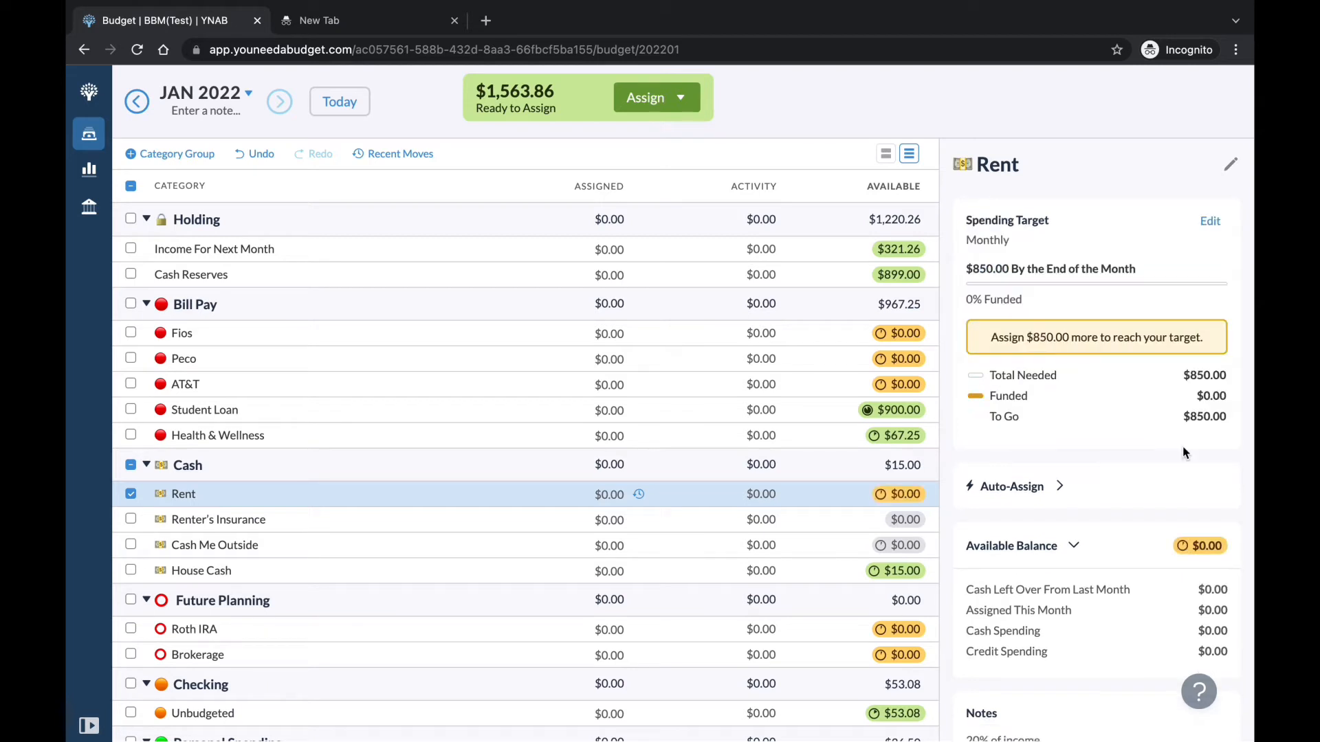
- Create a monthly Needed For Spending target of $12.00 by end of month for Renter's Insurance alone, with Rent deselected
left_click(131, 519)
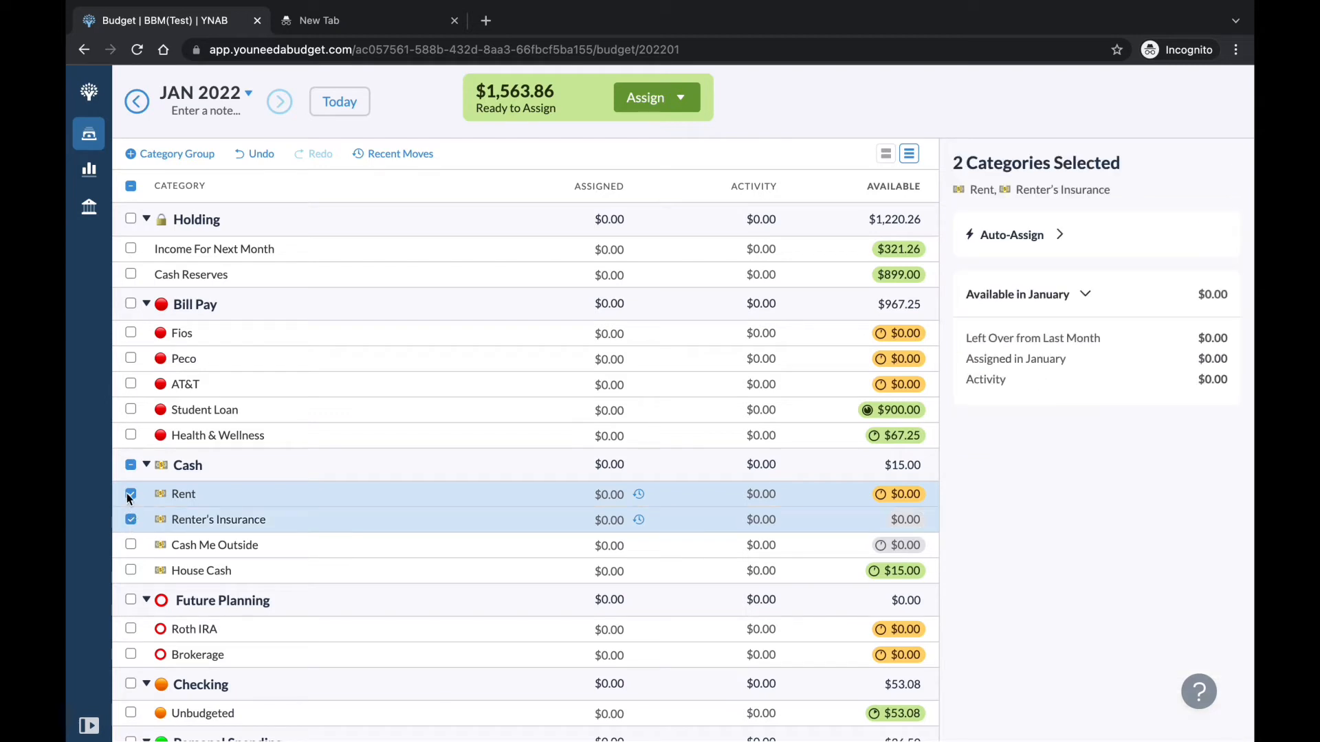
left_click(129, 494)
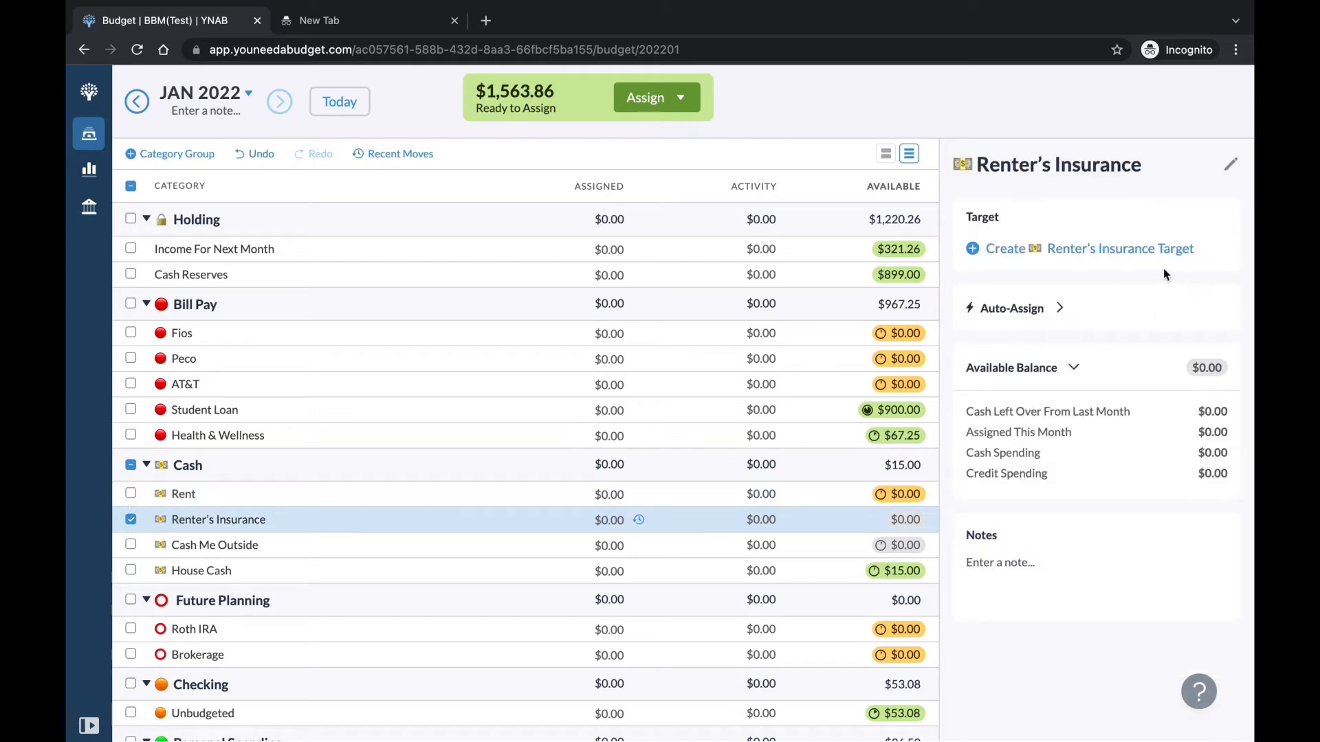
left_click(1150, 250)
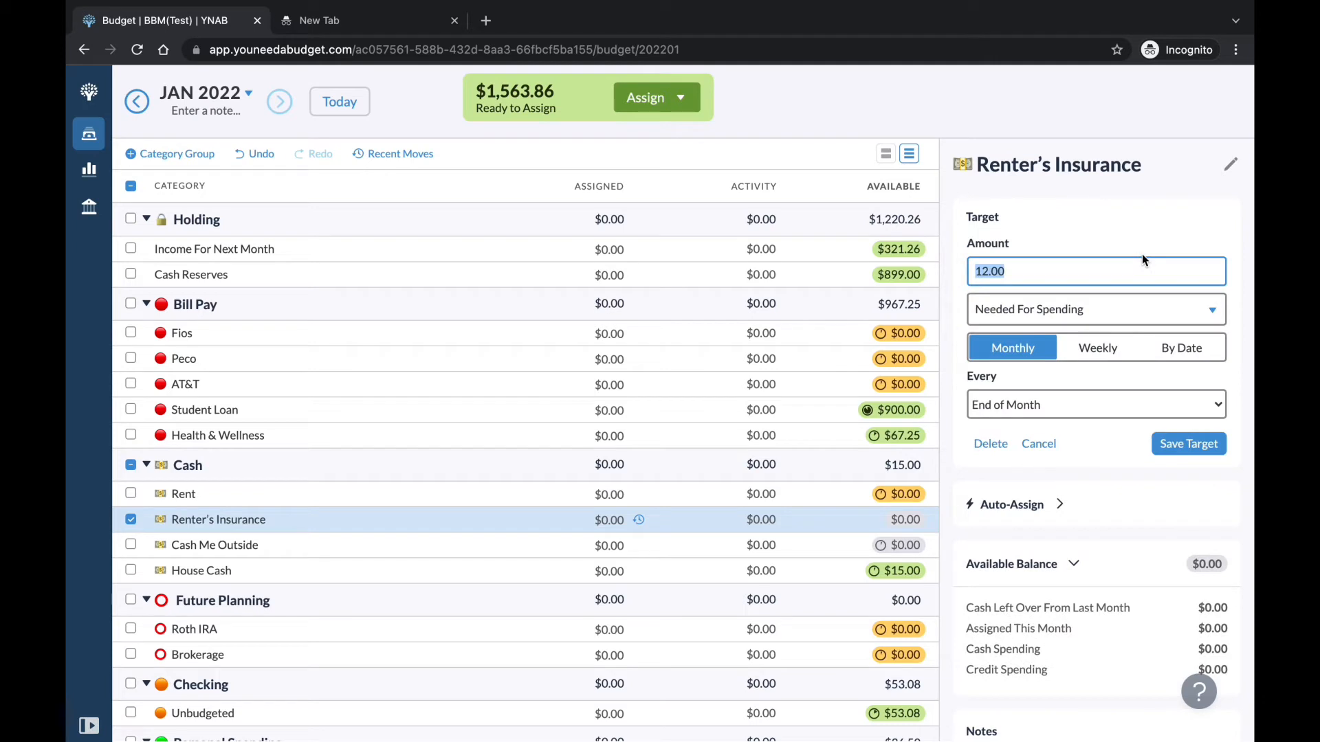
left_click(1183, 449)
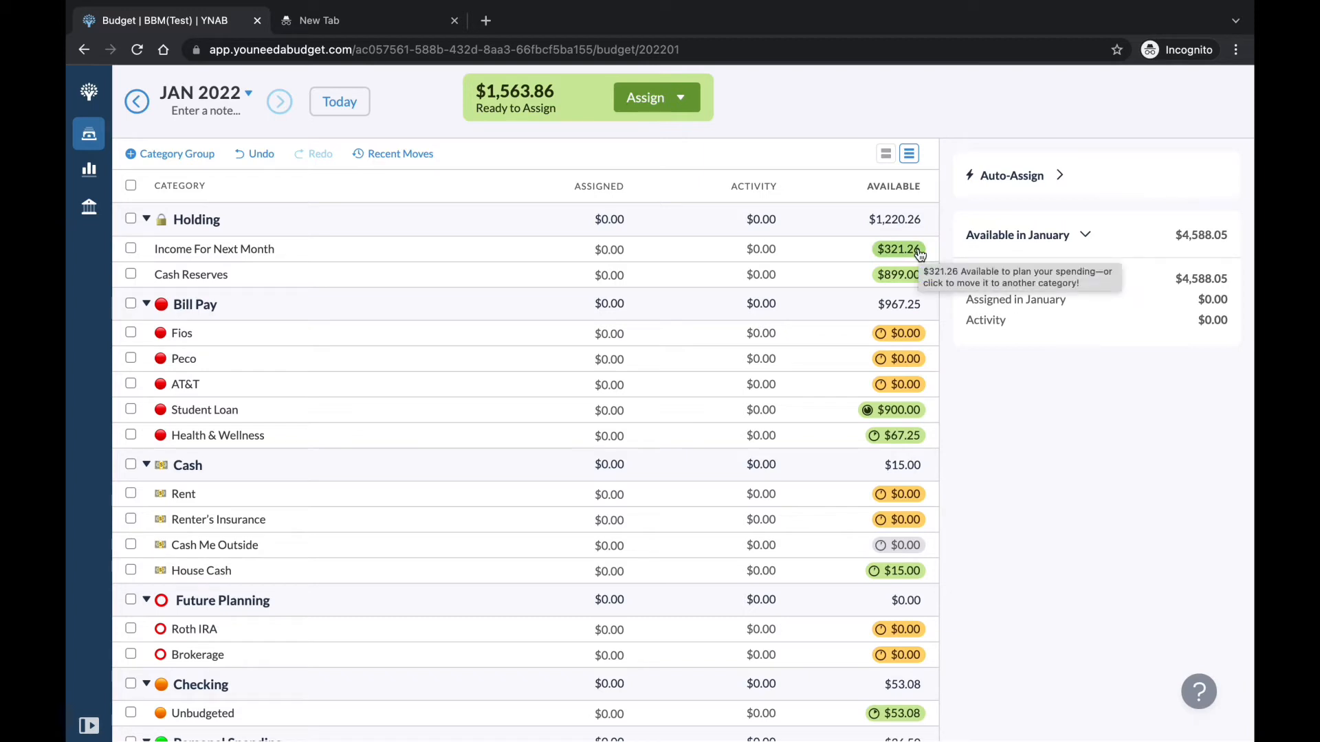
- Move $60 from Income For Next Month to the Fios category in Bill Pay for January 2022
left_click(919, 251)
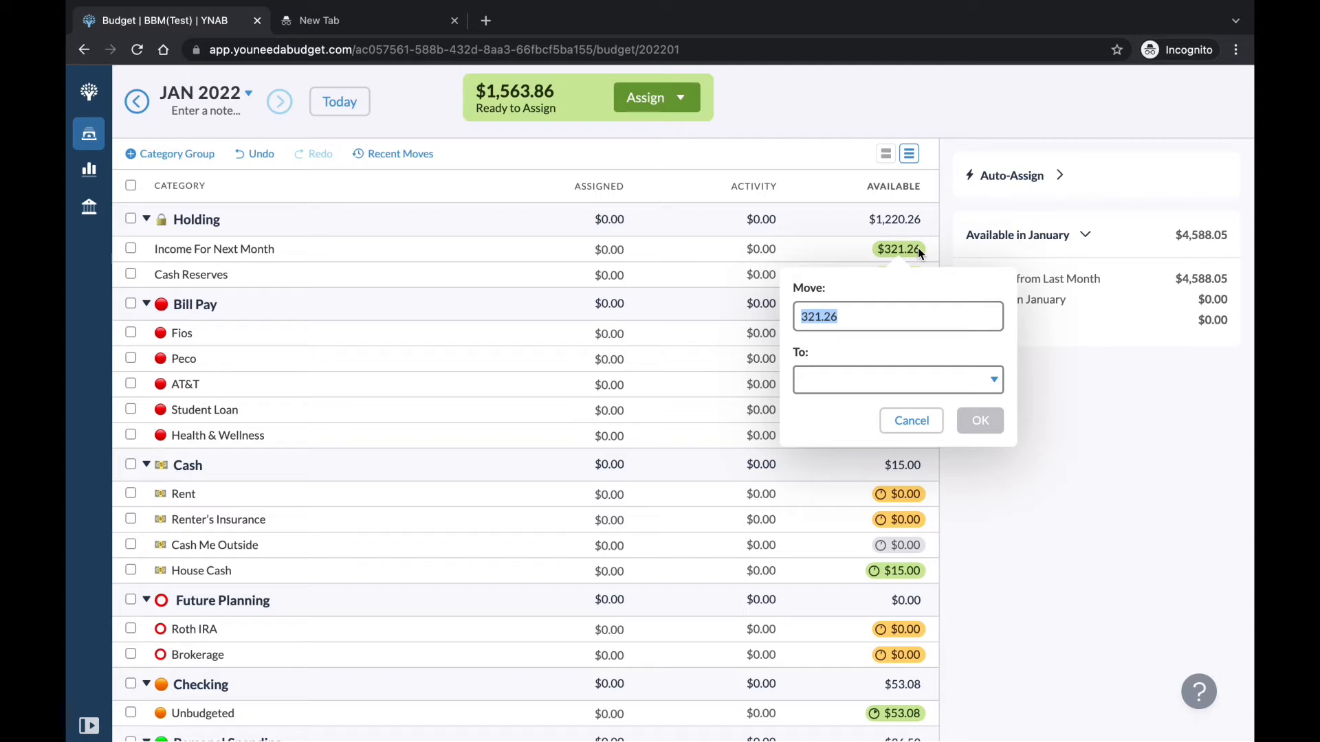
type("60")
left_click(990, 381)
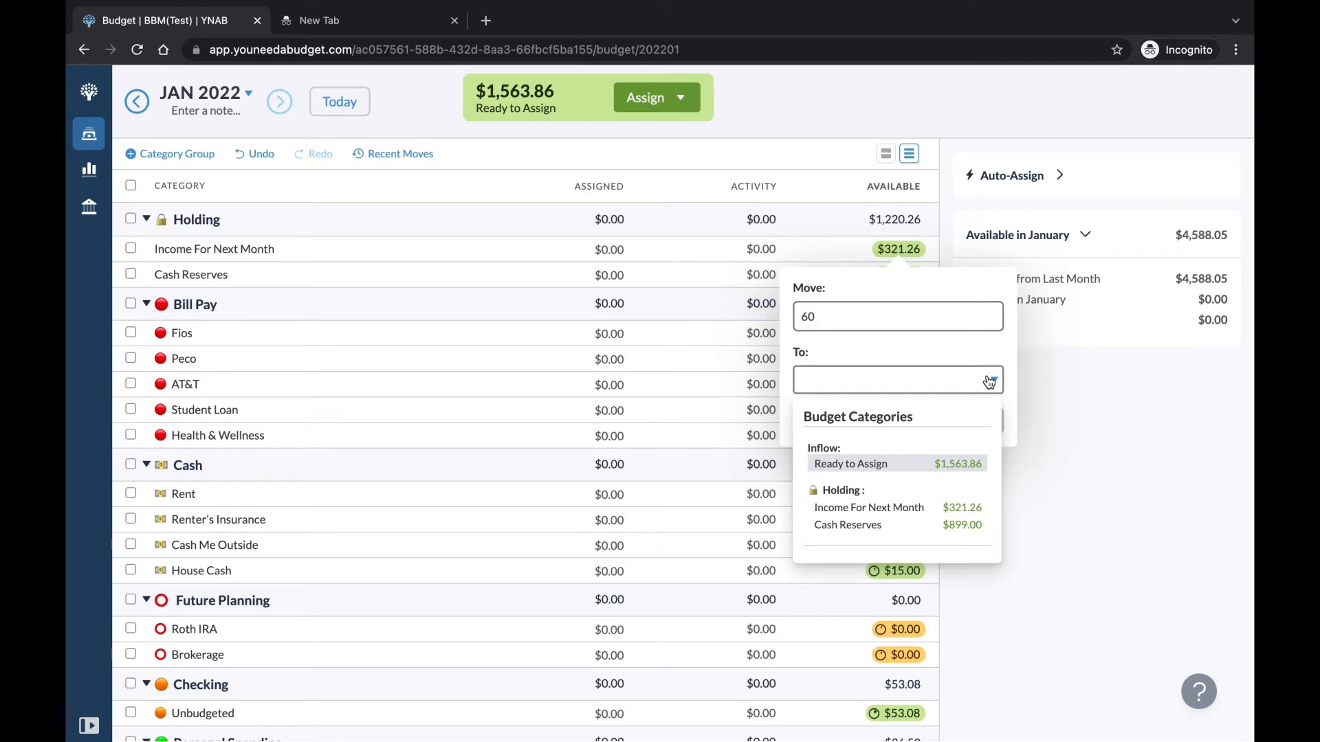
type("f")
left_click(940, 386)
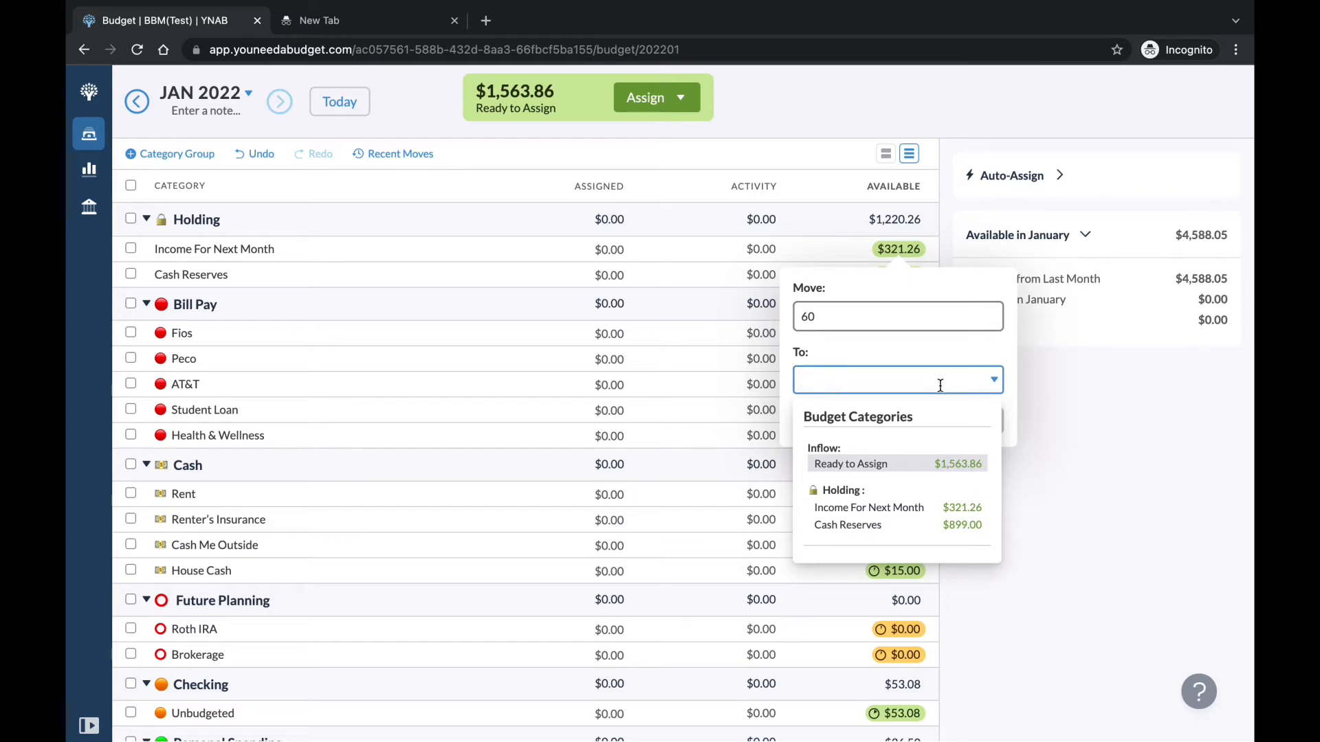
type("g")
key("BackSpace")
type("f")
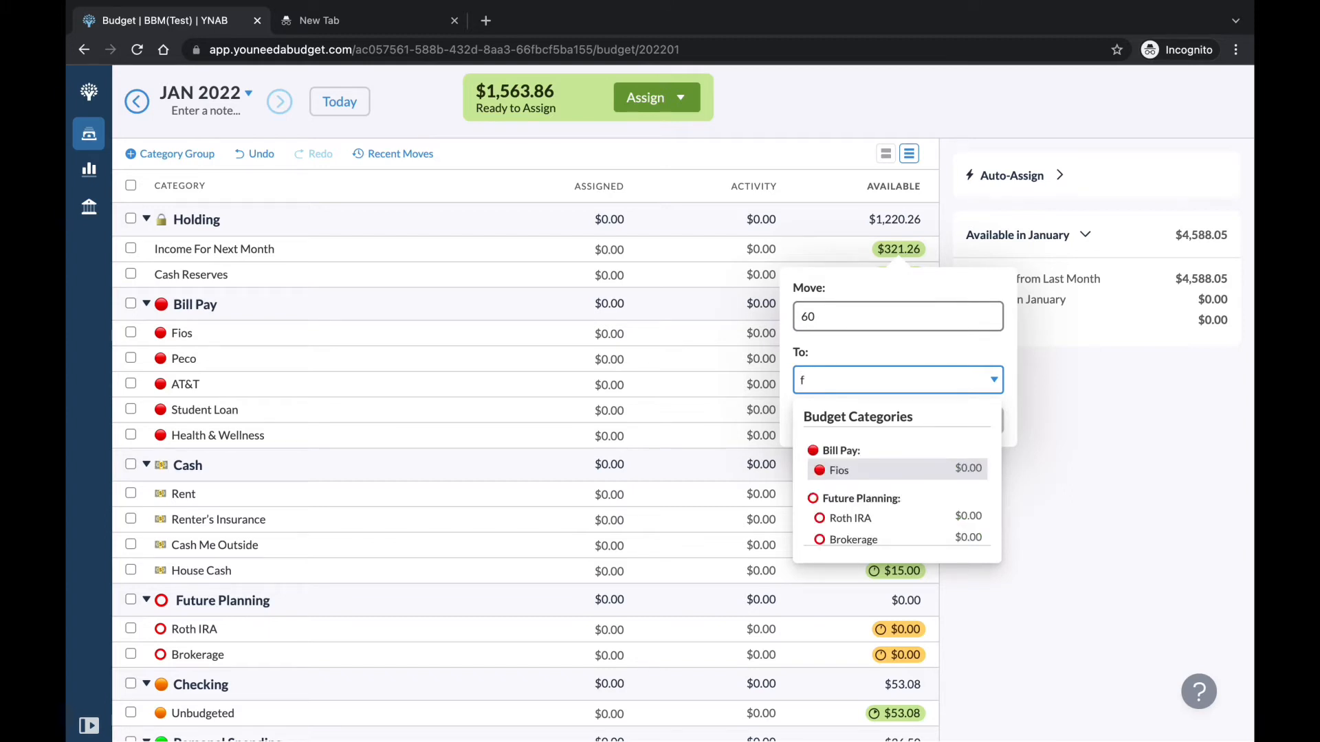
left_click(843, 471)
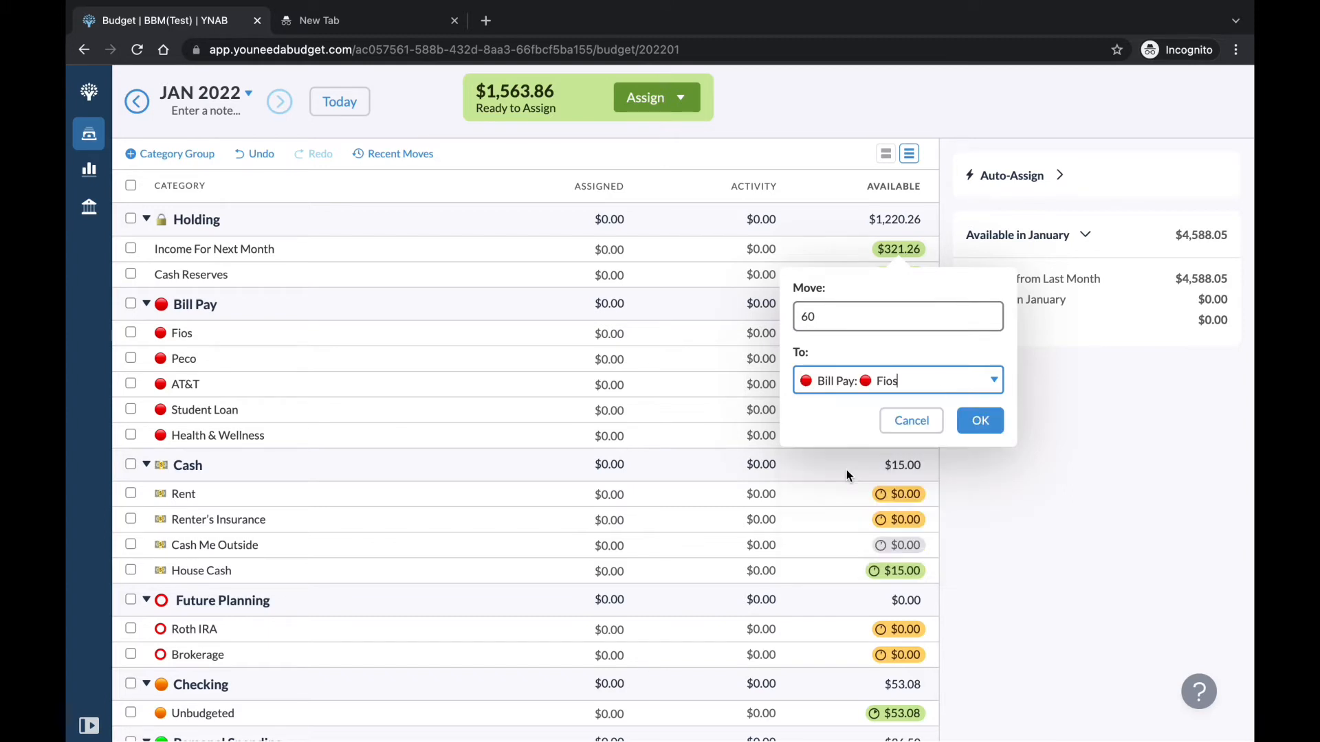
left_click(981, 421)
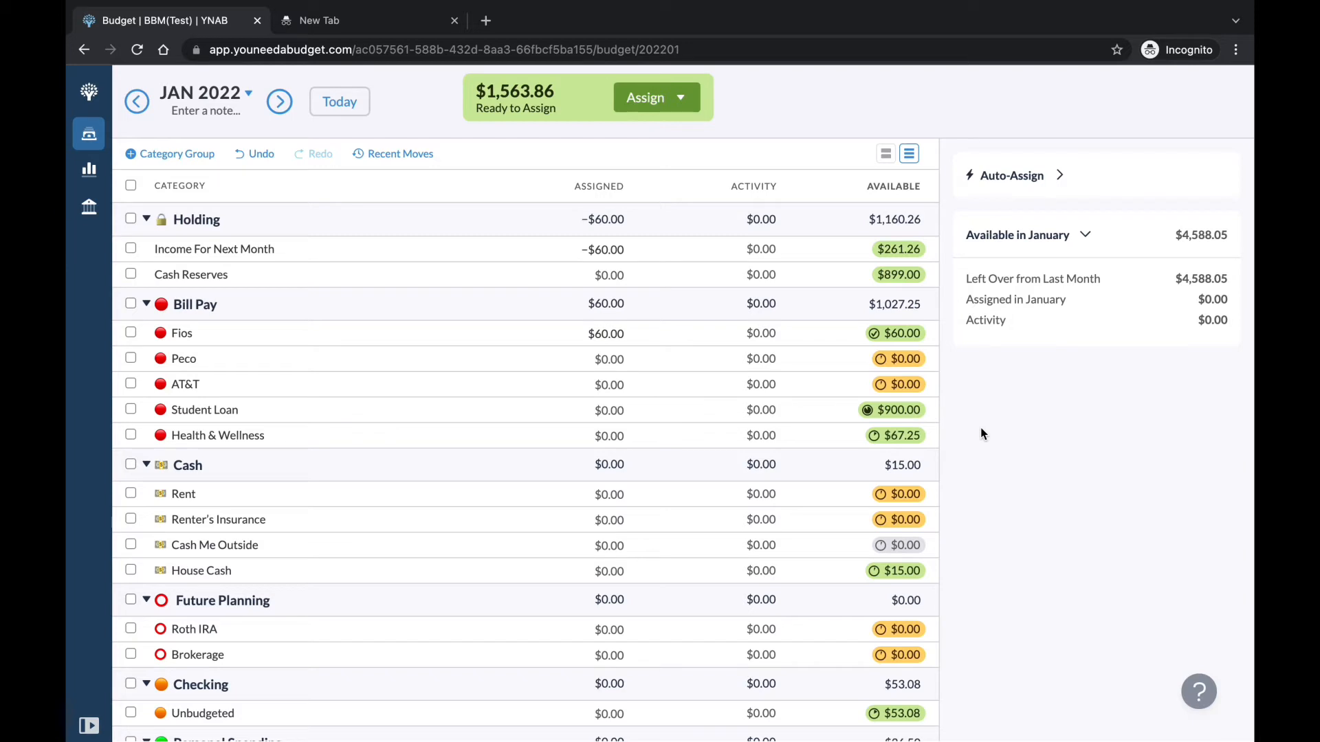
- Move $125 from Income For Next Month to the Peco category in Bill Pay for January 2022
left_click(913, 251)
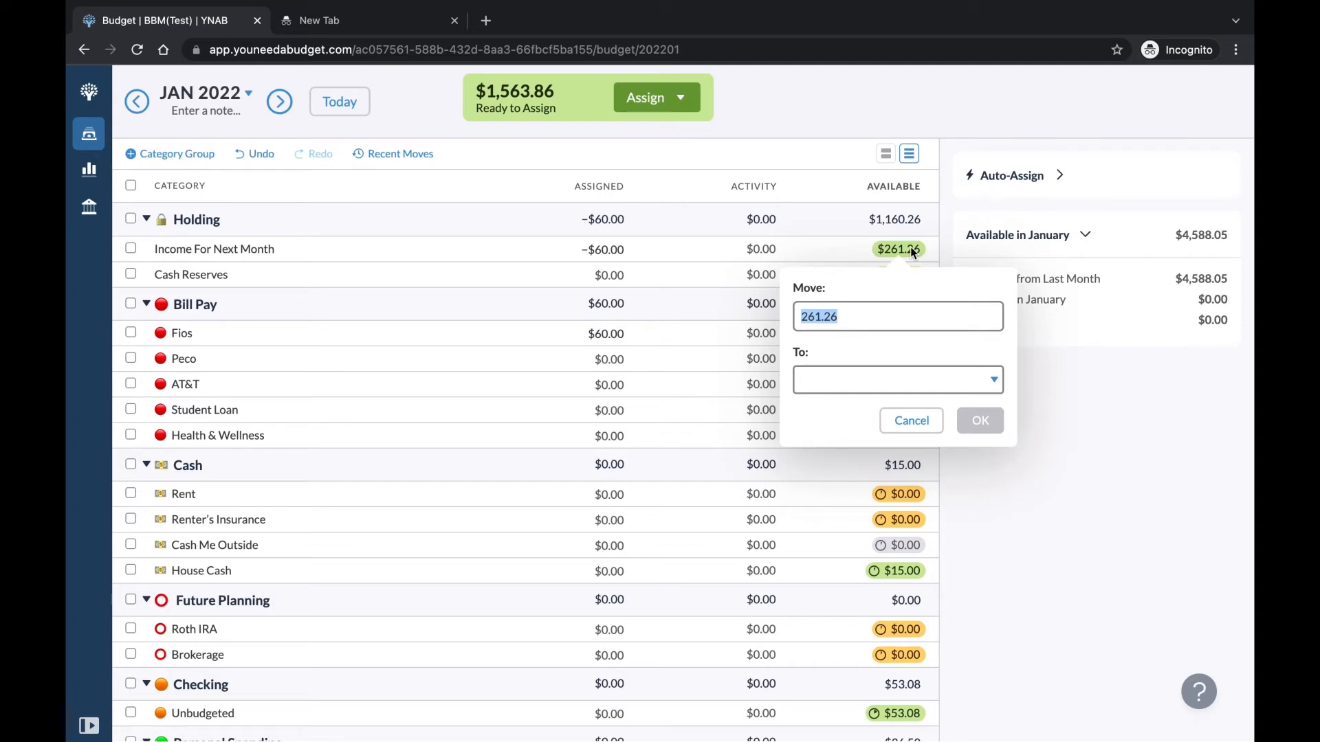
type("125")
left_click(978, 384)
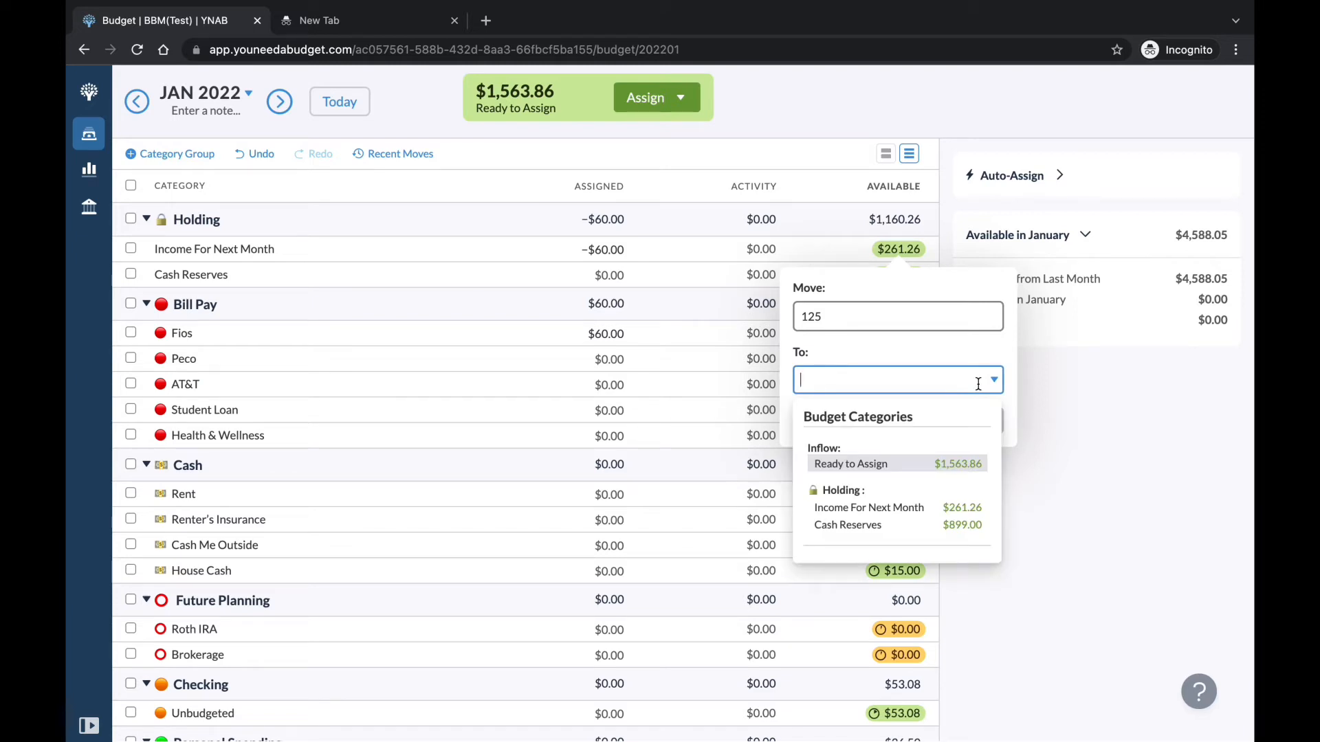
type("p")
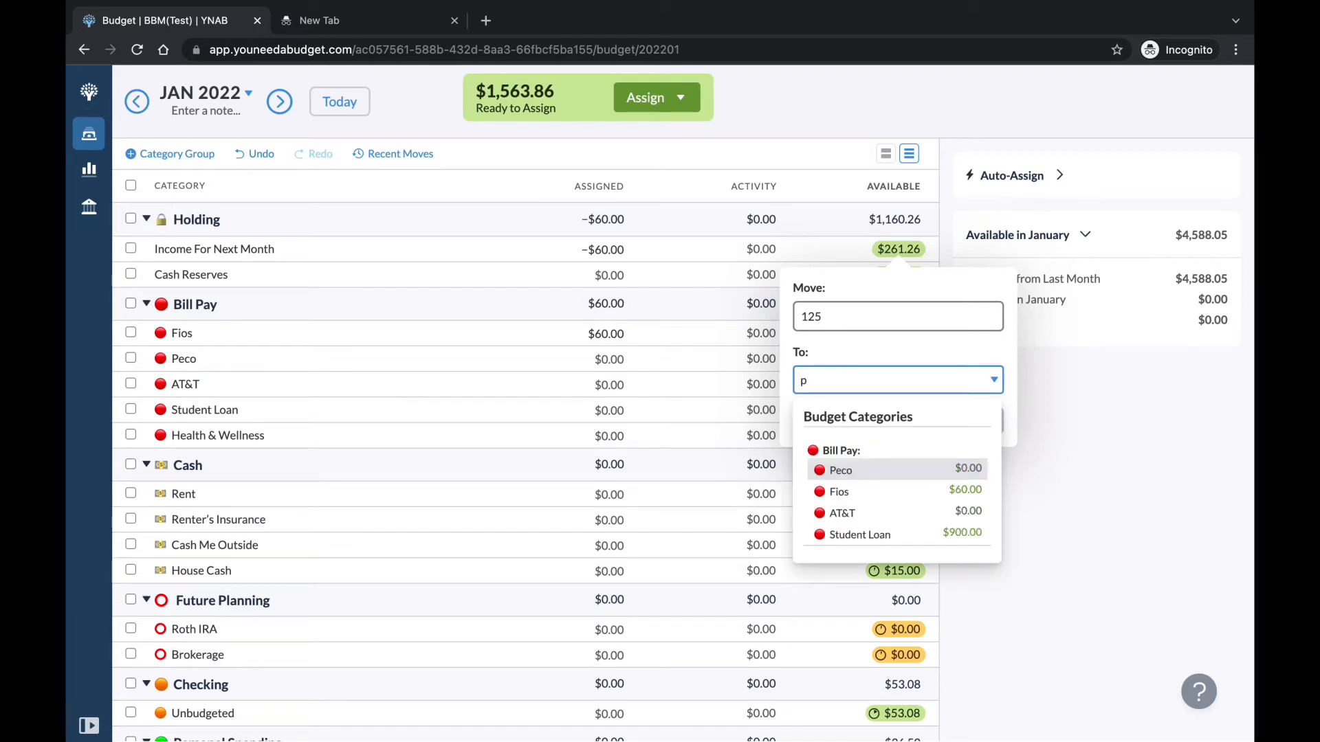
left_click(856, 469)
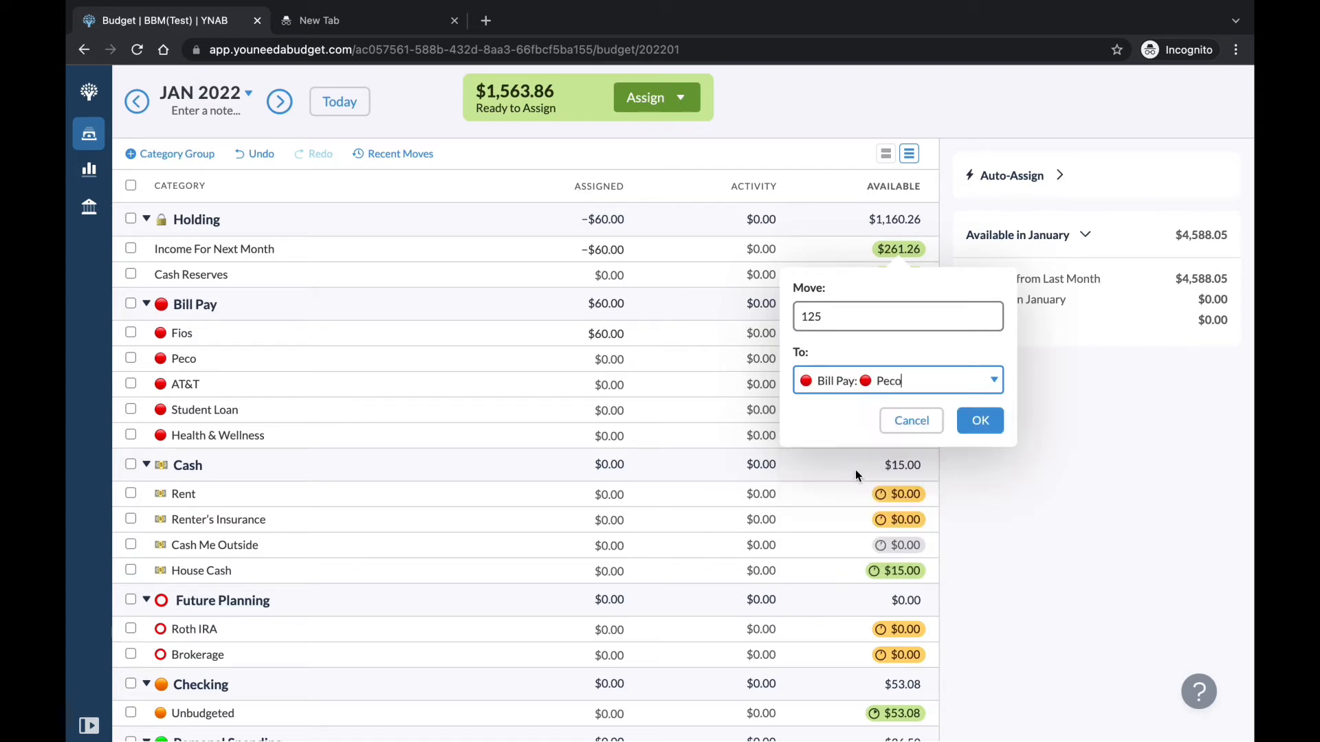
left_click(977, 435)
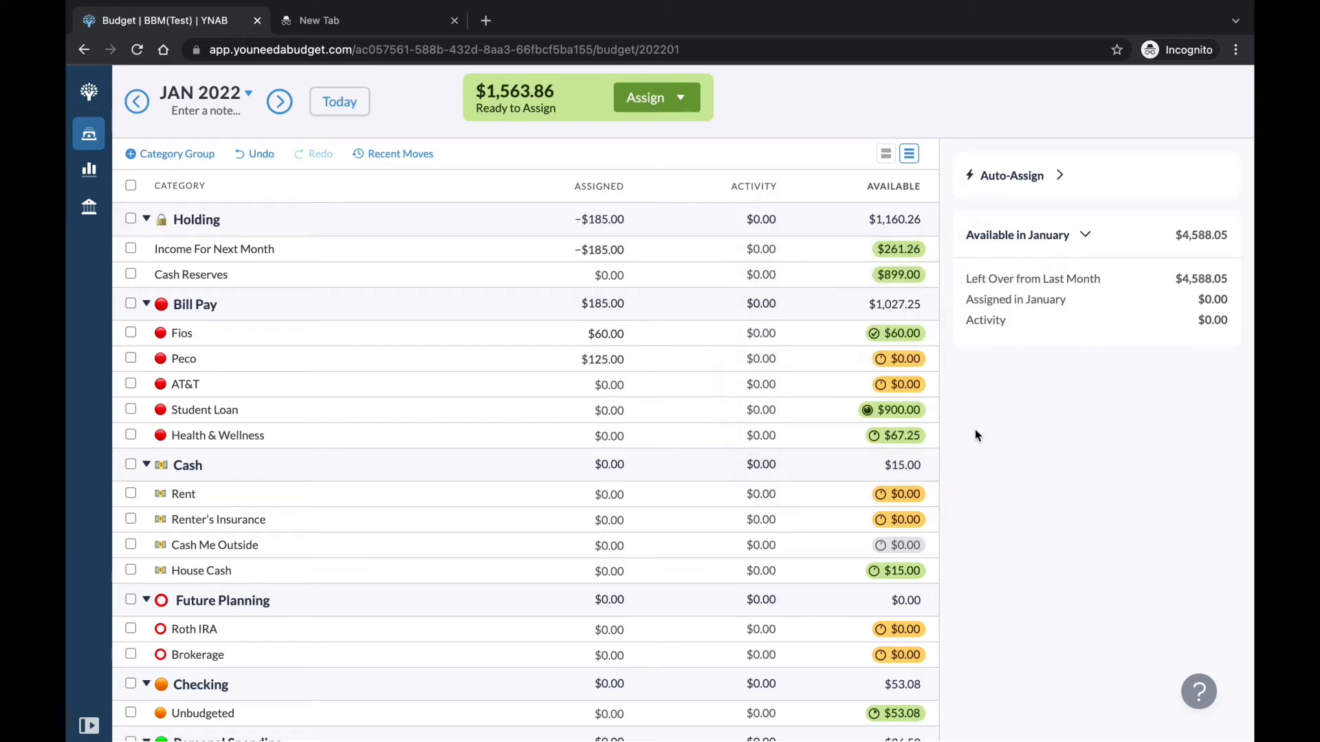
- Move $82 from Income For Next Month to the AT&T category in Bill Pay for January 2022
left_click(913, 253)
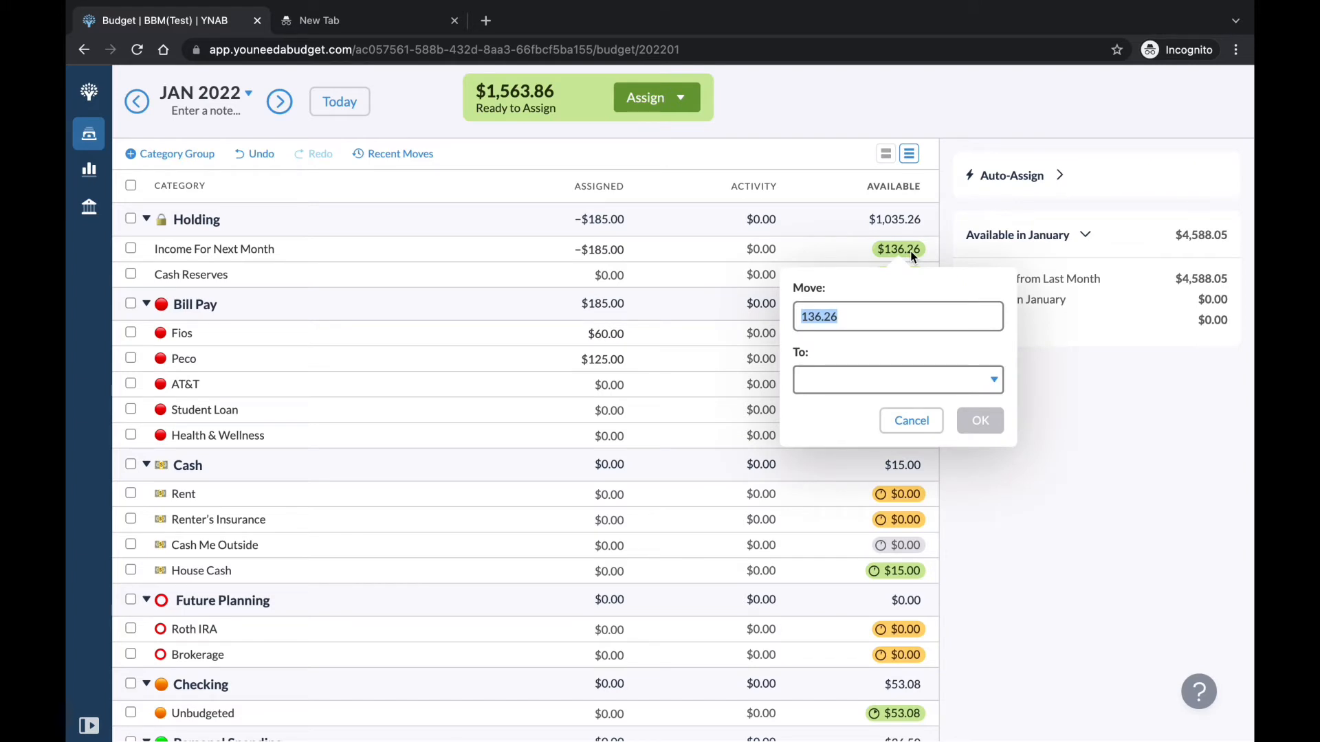
type("82")
key("Tab")
left_click(972, 384)
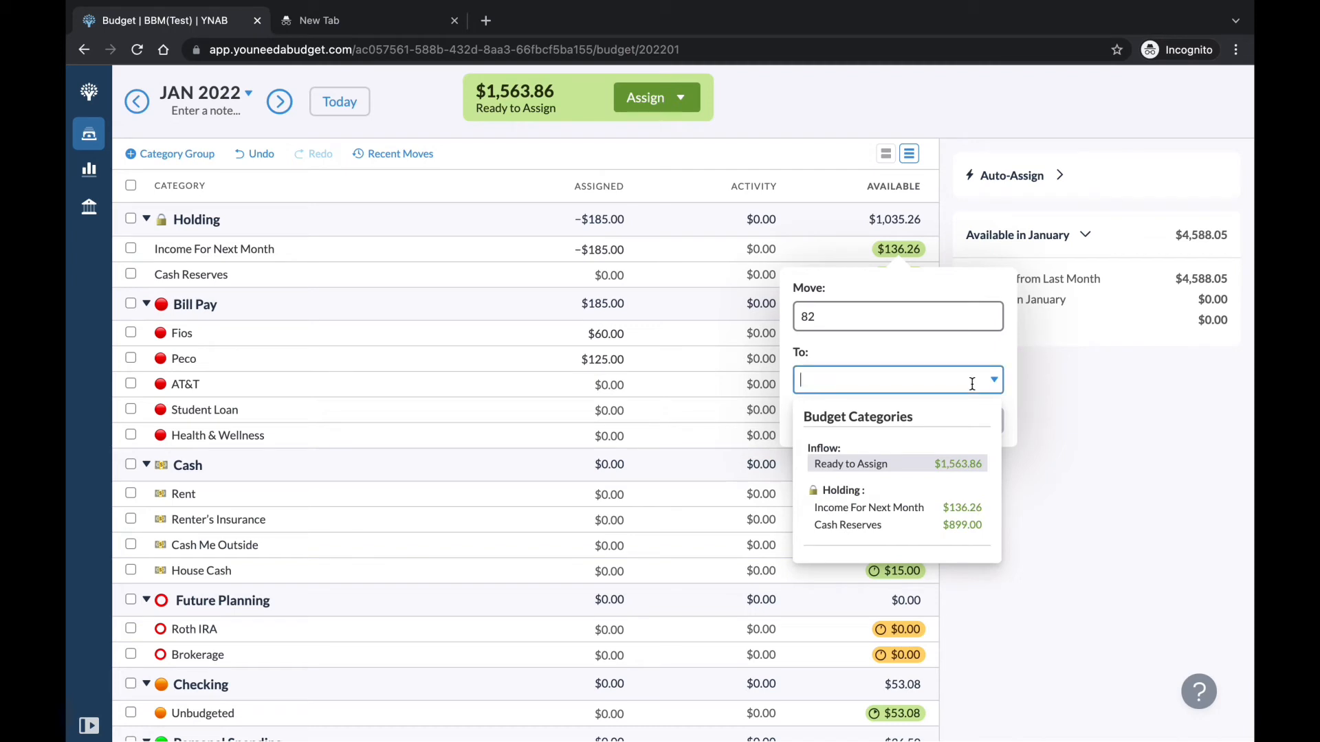
type("at")
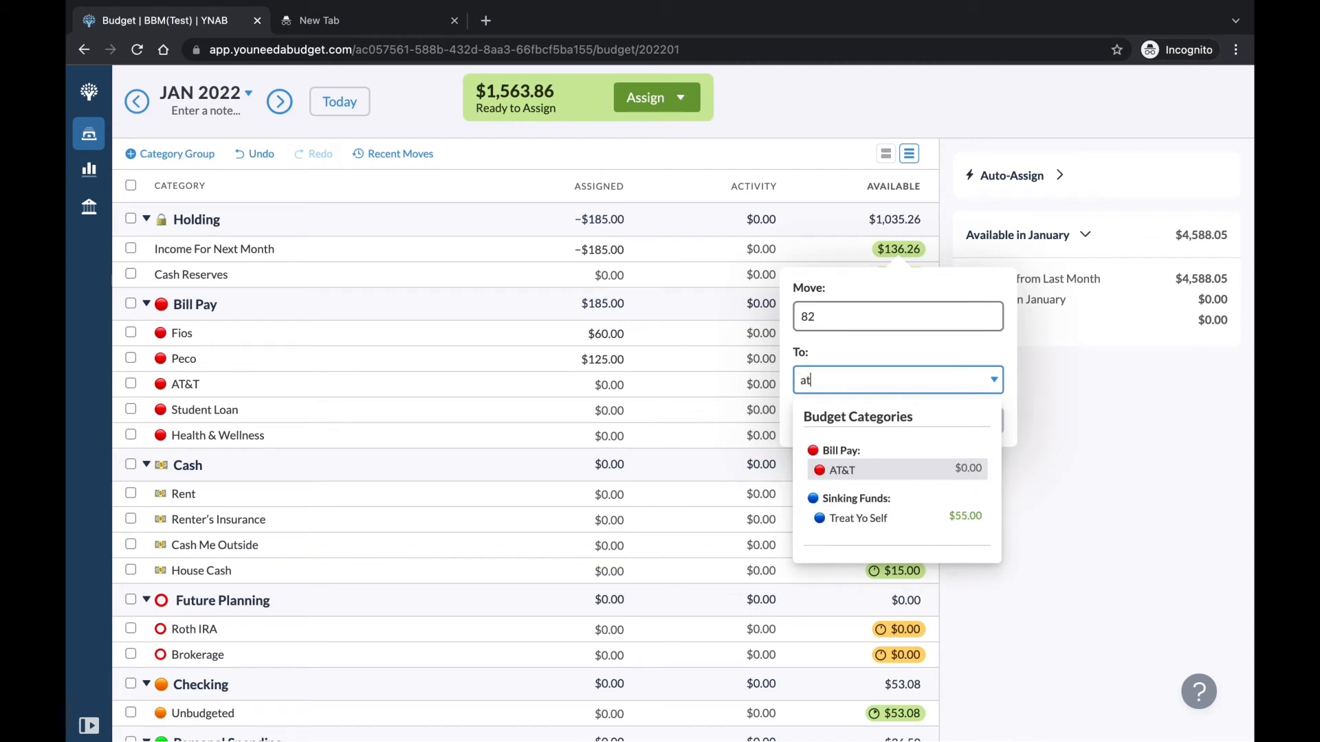
left_click(850, 470)
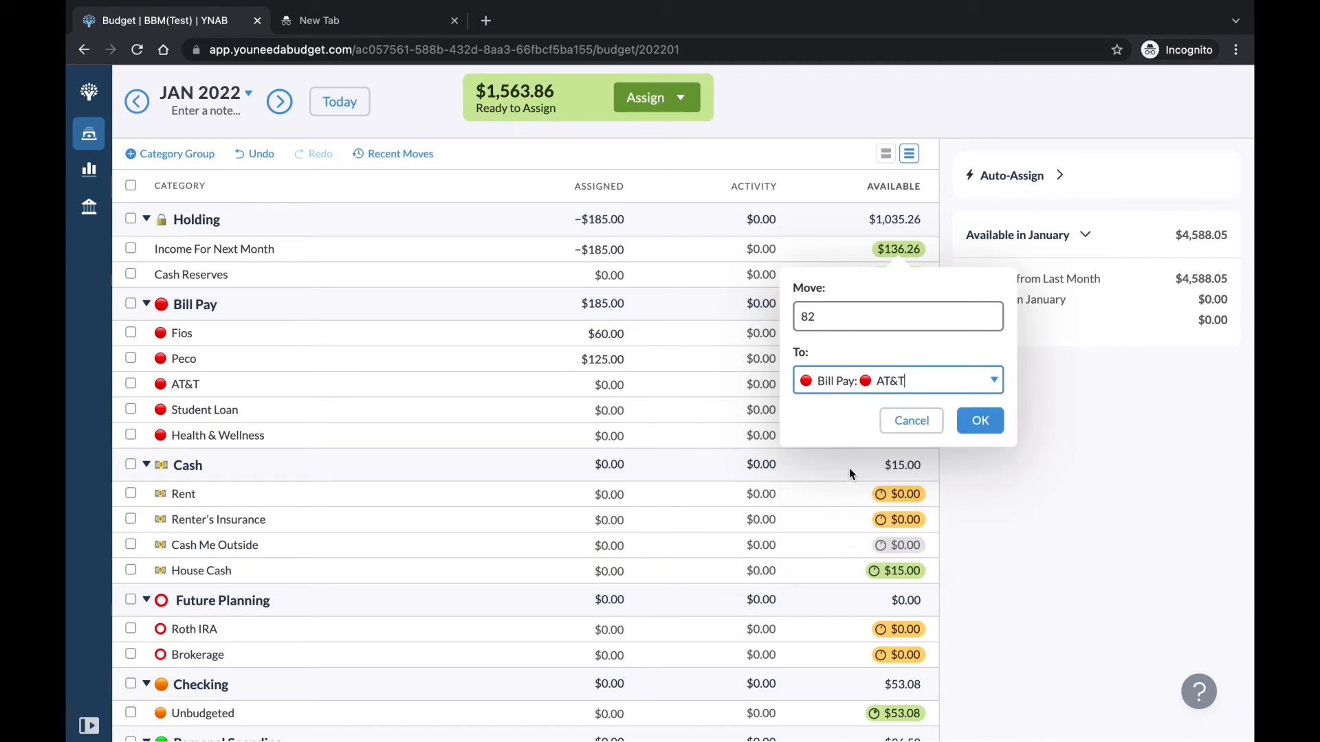
left_click(979, 427)
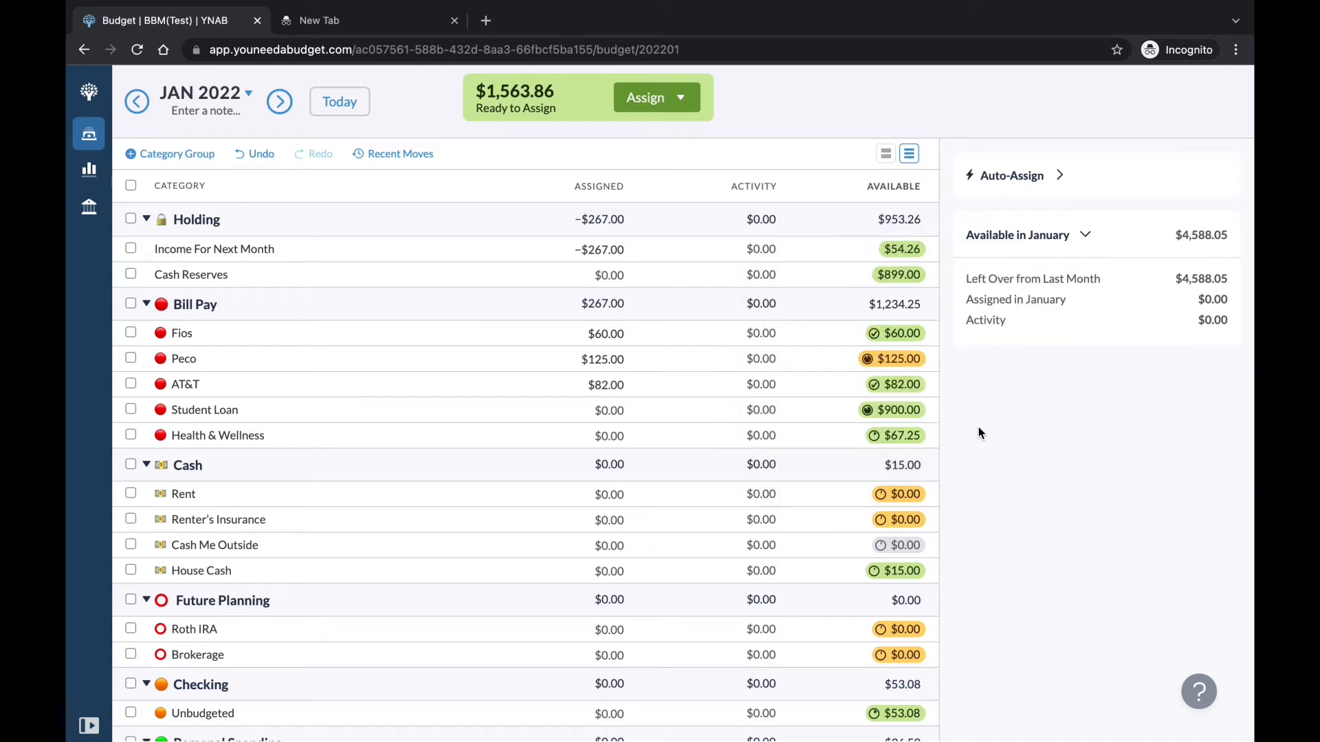
- In the February 2022 budget, move $54.01 from Income For Next Month to the Fios category in Bill Pay
left_click(279, 104)
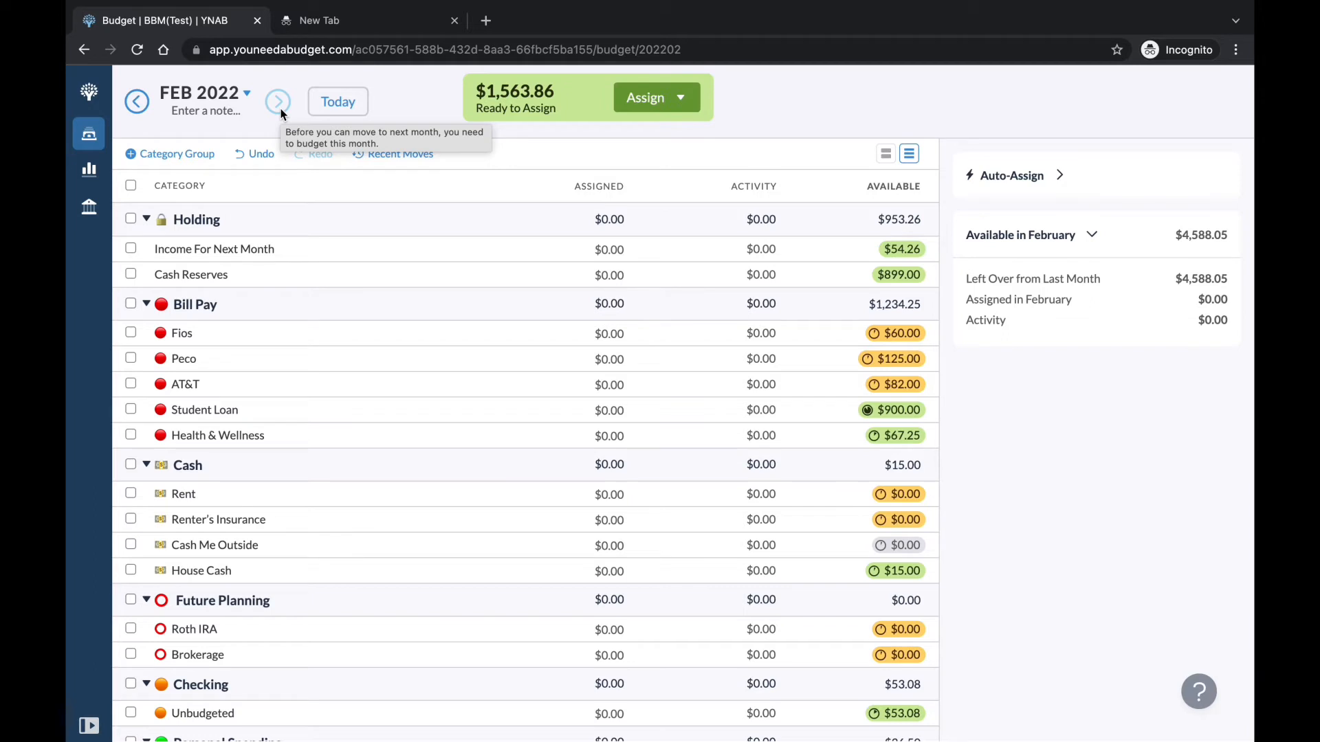
left_click(908, 256)
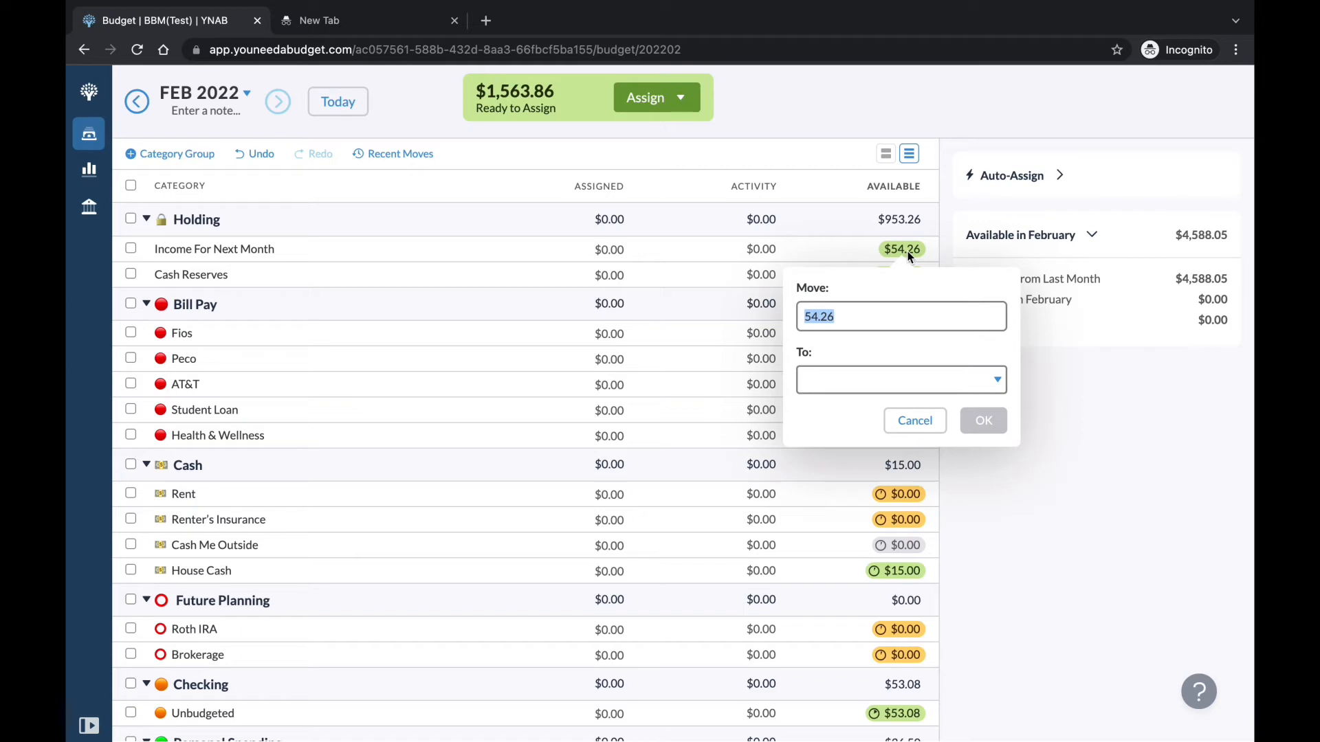
type("54.01")
left_click(913, 380)
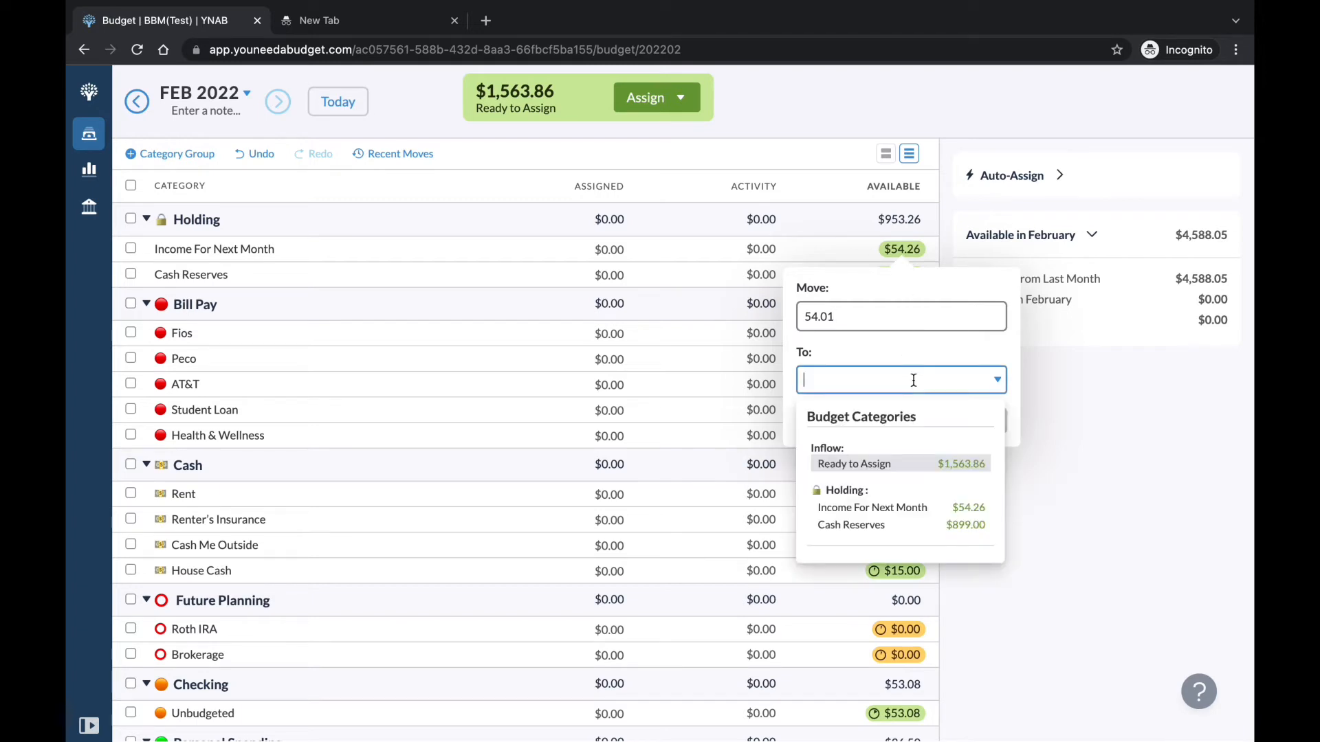
type("f")
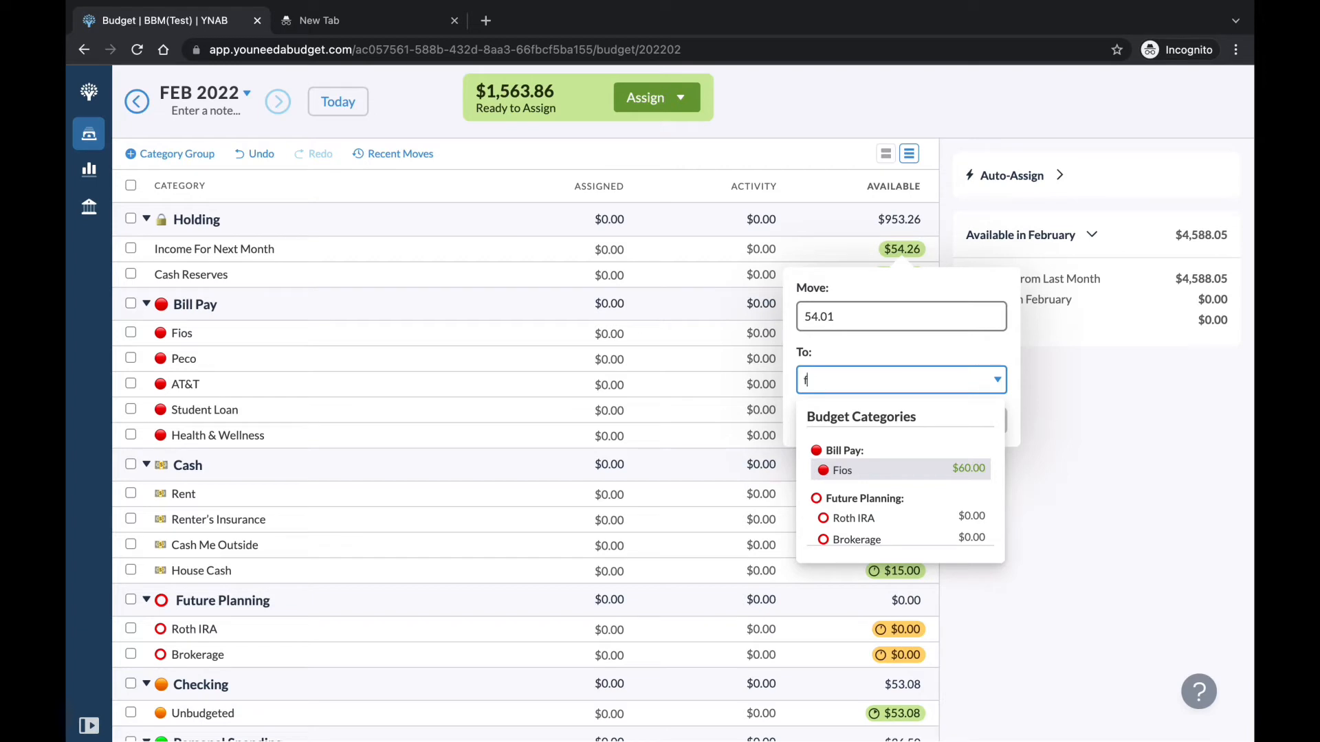
left_click(869, 470)
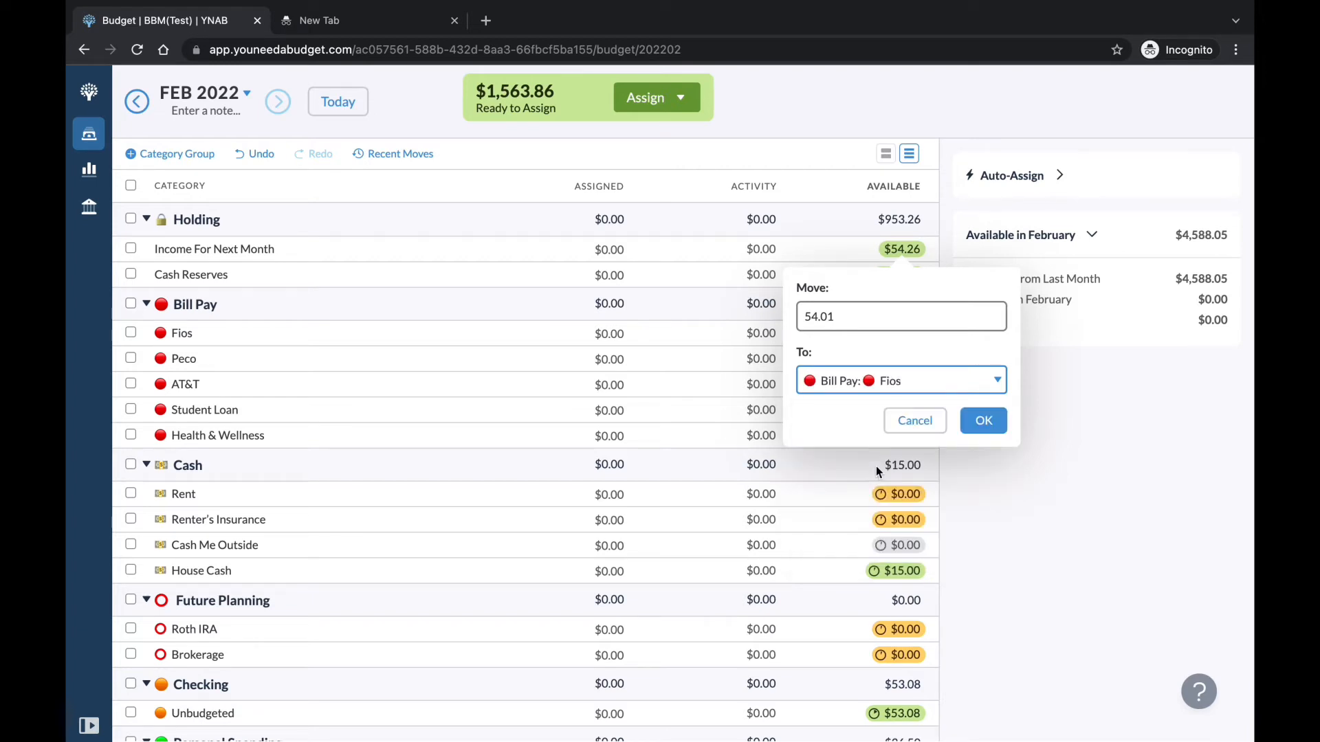
left_click(985, 429)
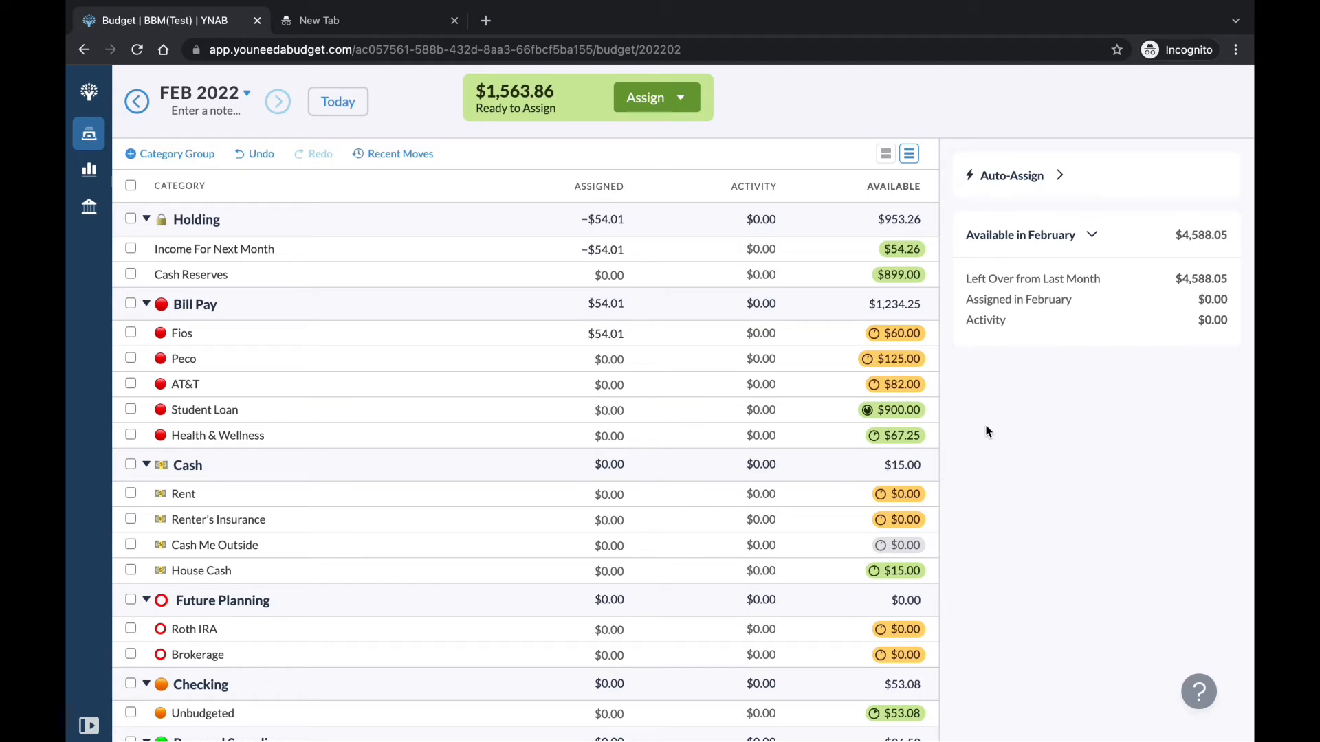
- Move the remaining $0.25 from Income For Next Month to the AT&T category in Bill Pay for February 2022
left_click(921, 250)
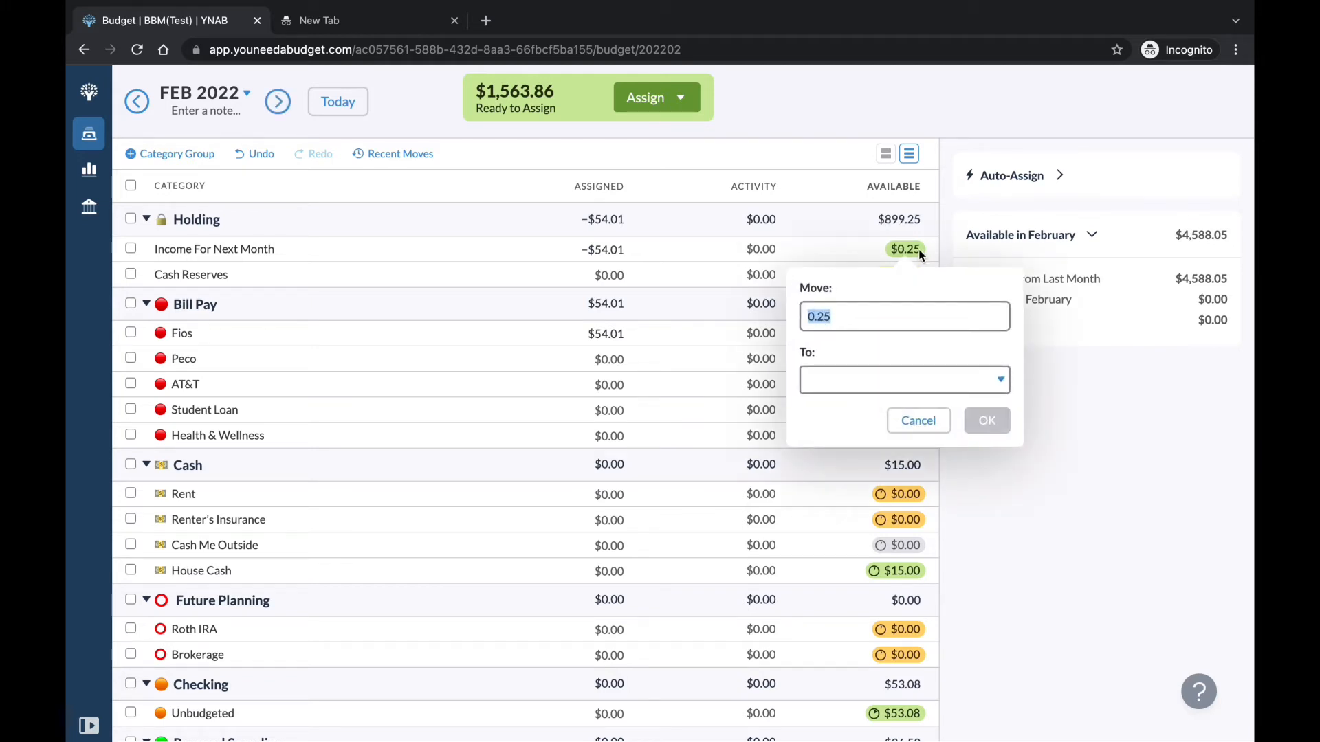
left_click(1143, 387)
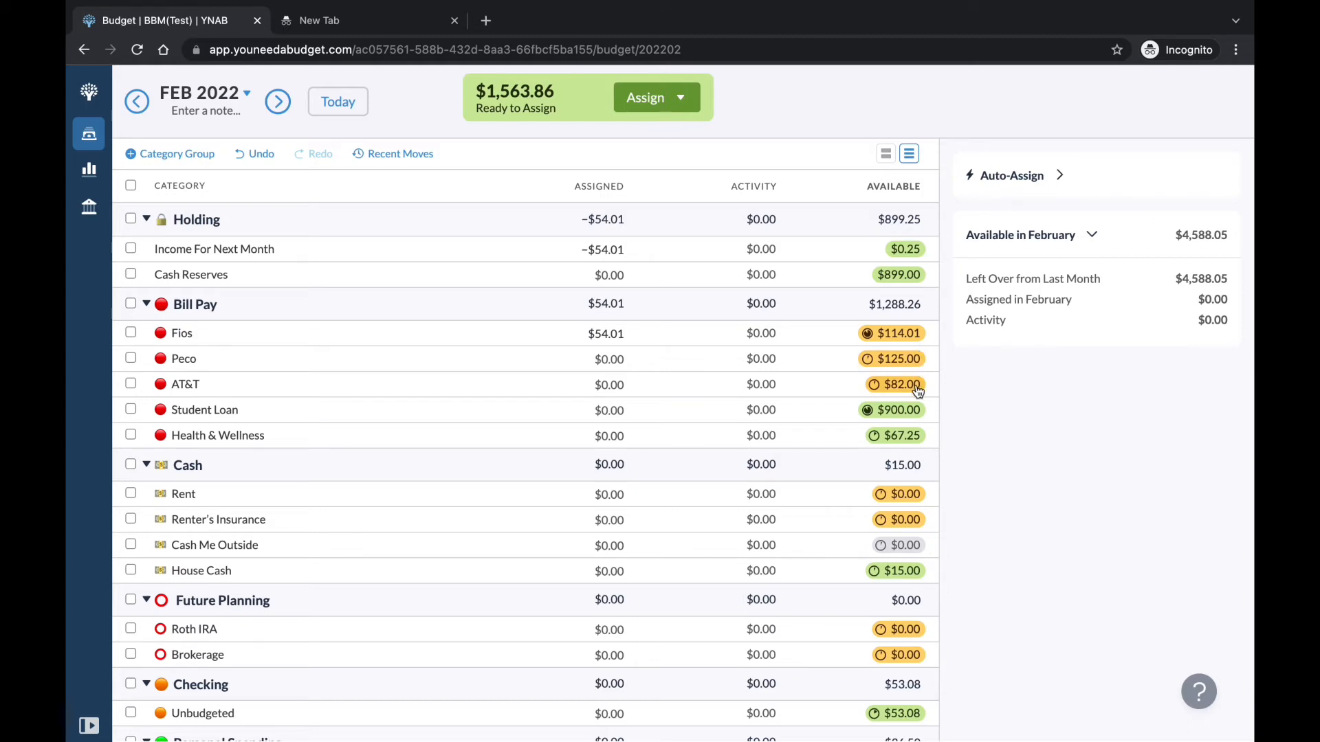
left_click(918, 257)
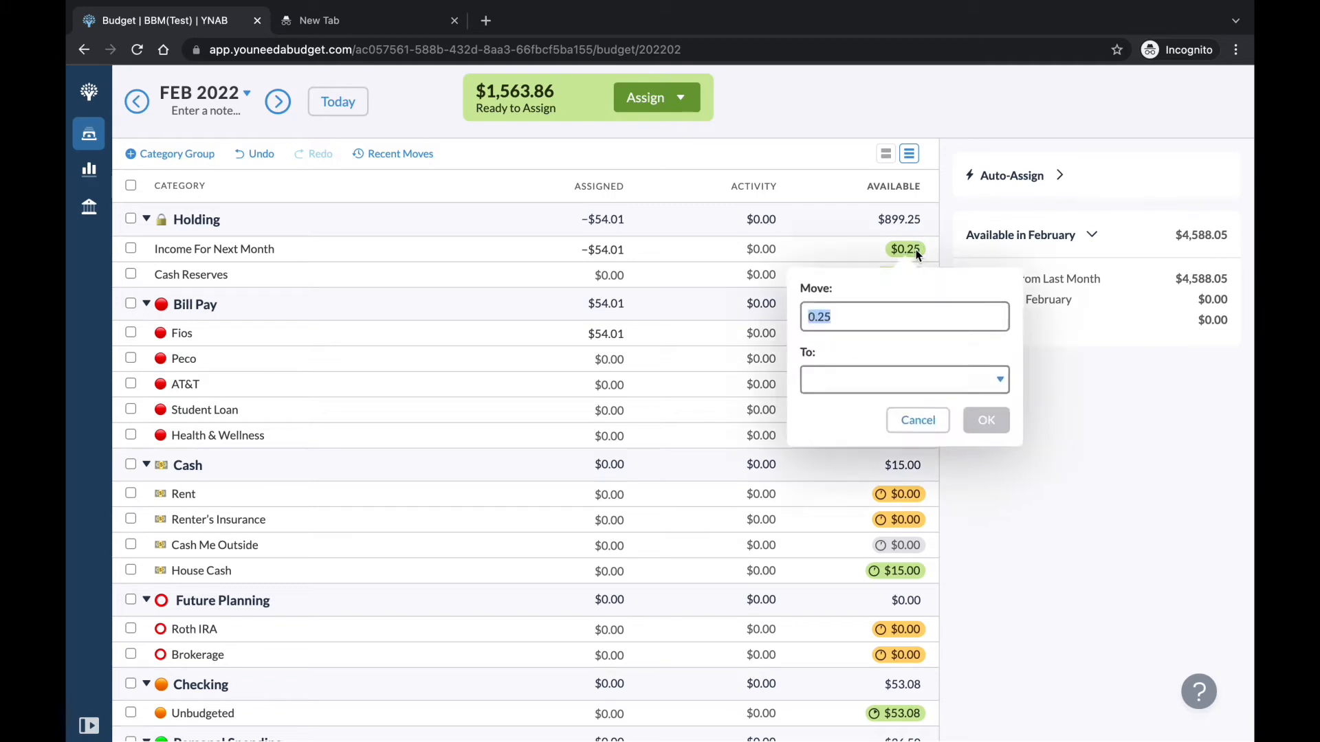
left_click(907, 375)
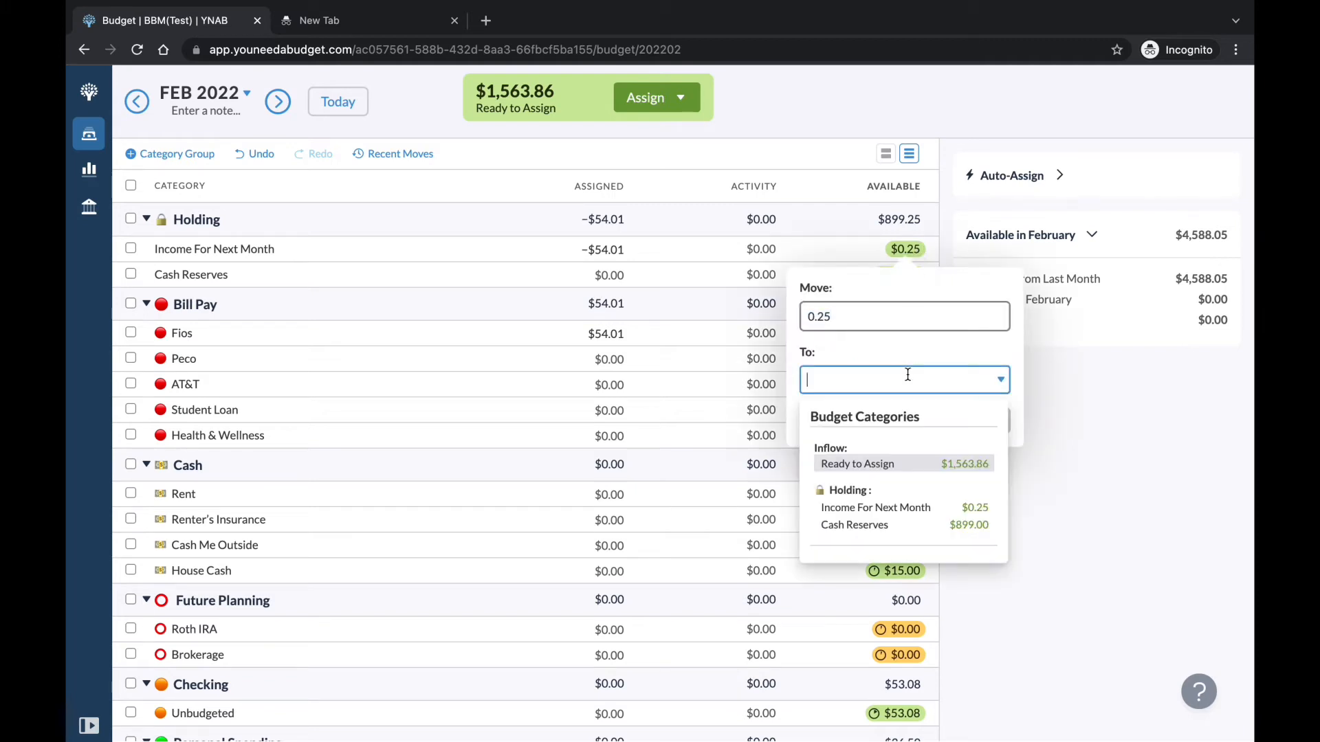
type("a")
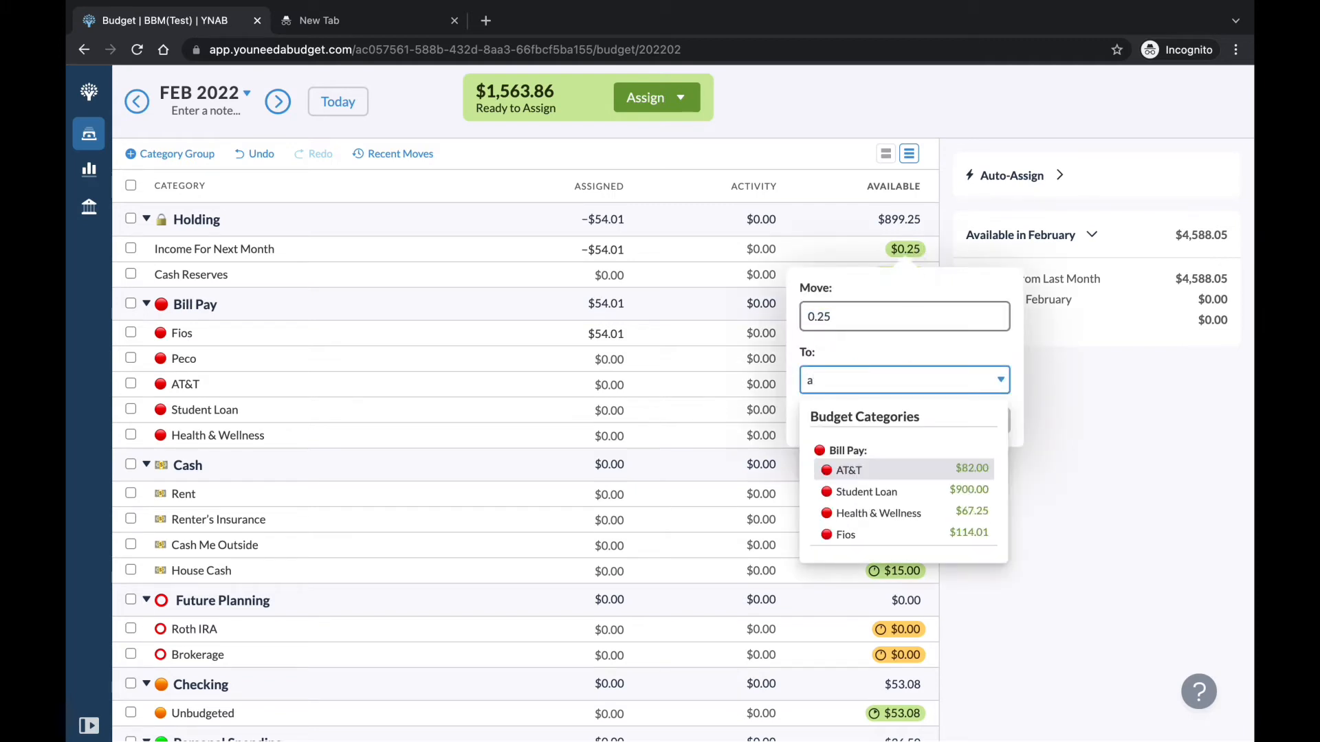
left_click(864, 469)
left_click(987, 420)
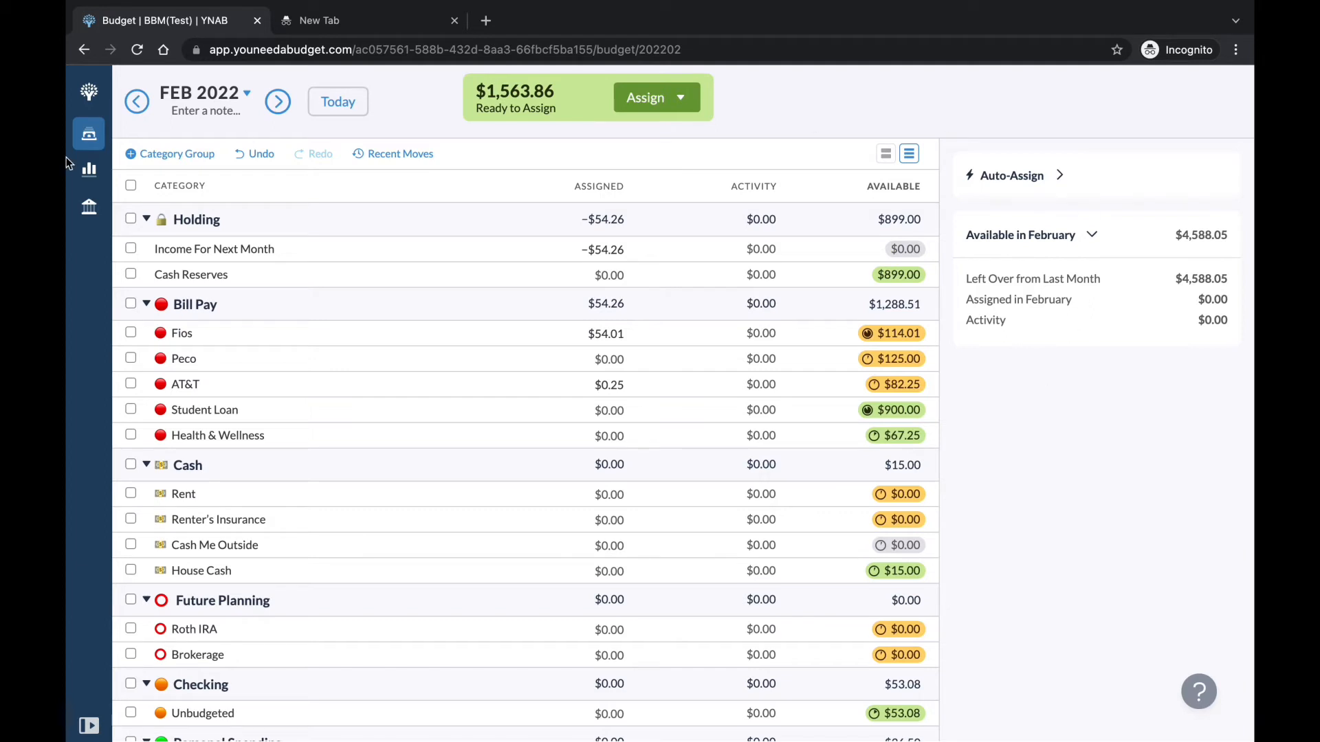
- In the January 2022 budget, move $850 from Cash Reserves to the Rent category in Cash
left_click(137, 103)
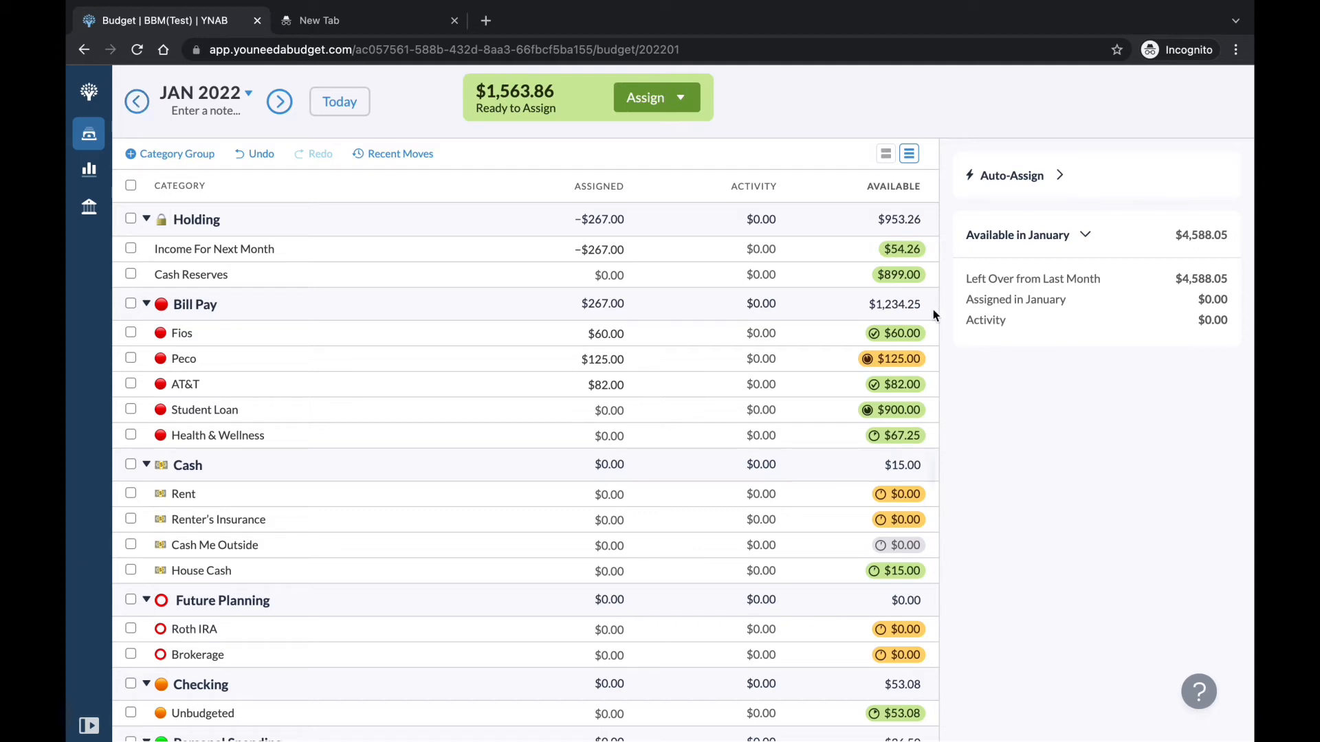
left_click(901, 278)
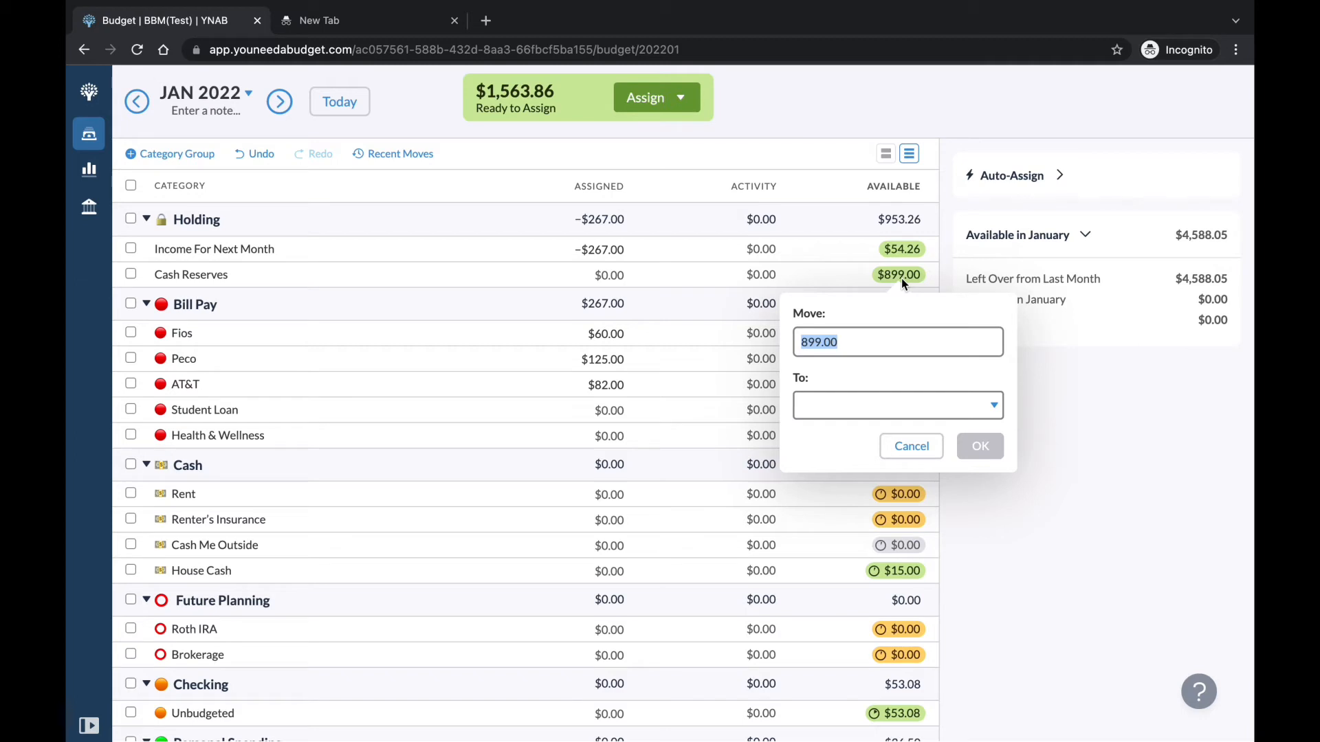
type("850")
left_click(853, 409)
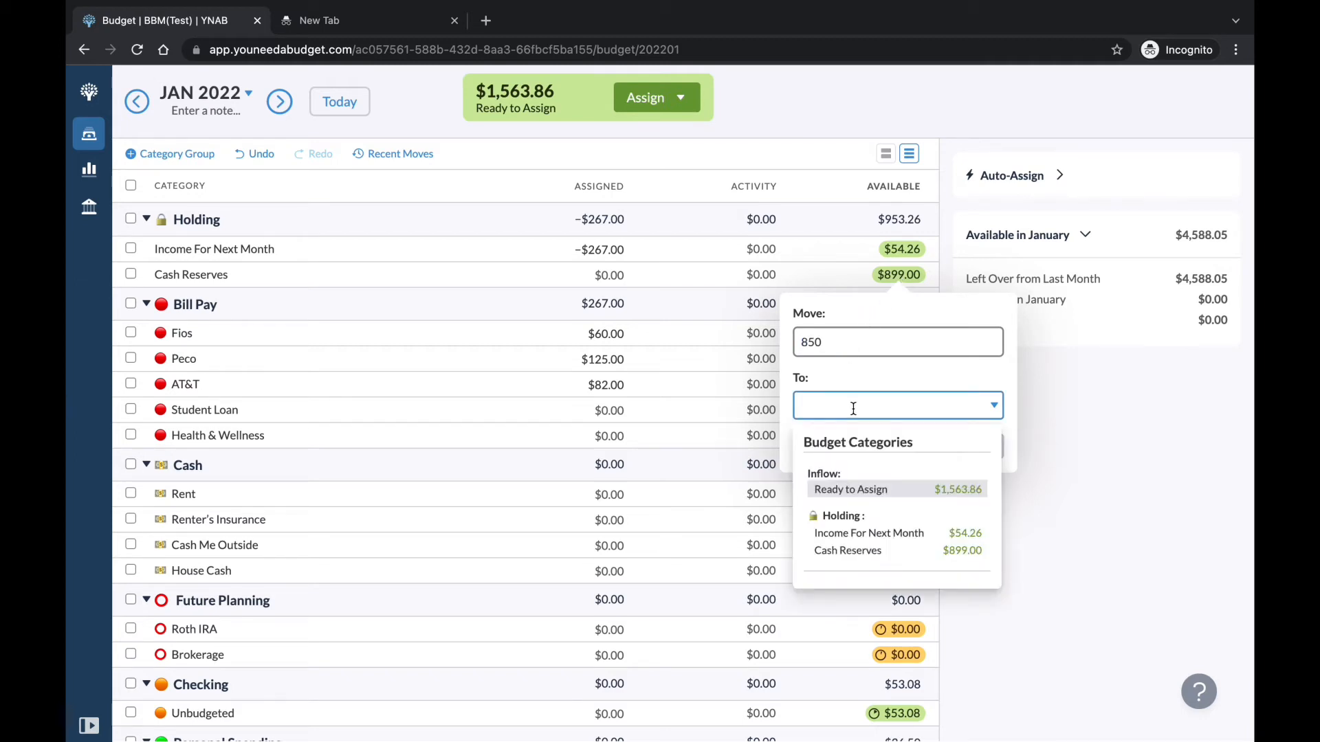
type("re")
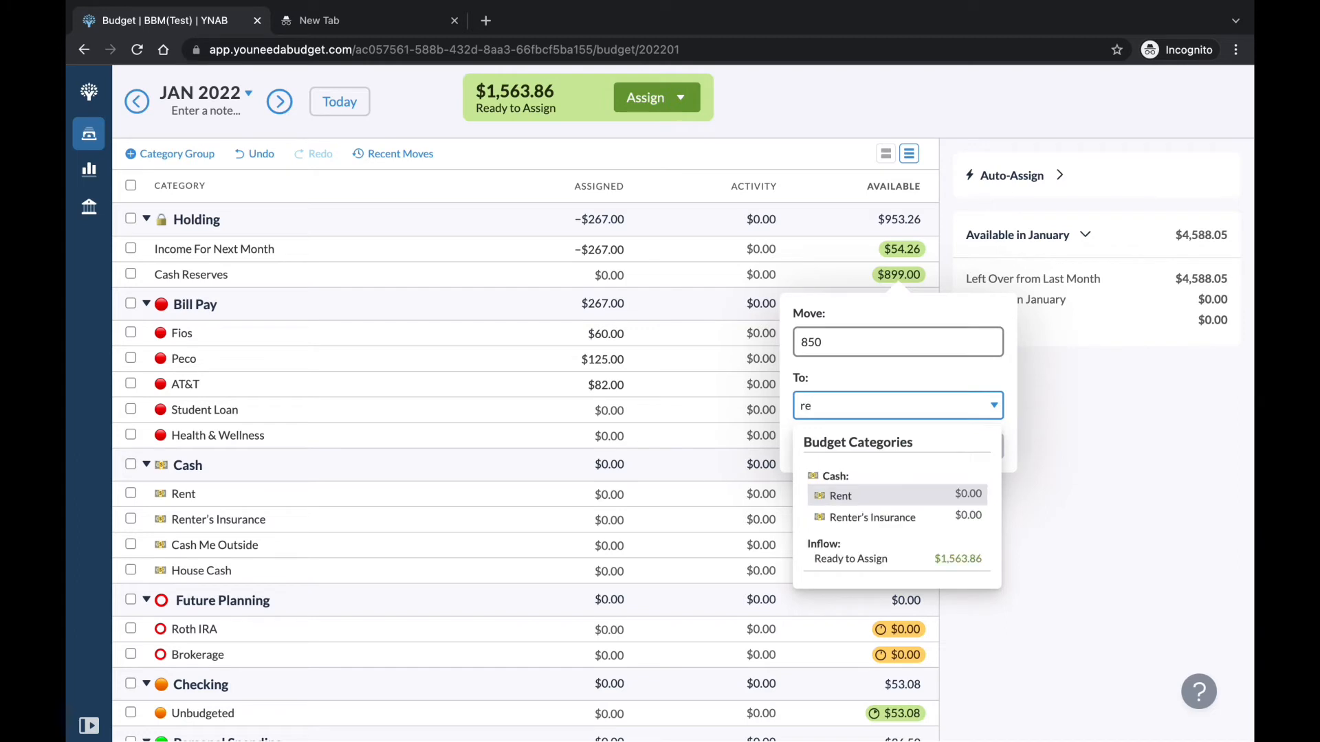
left_click(846, 497)
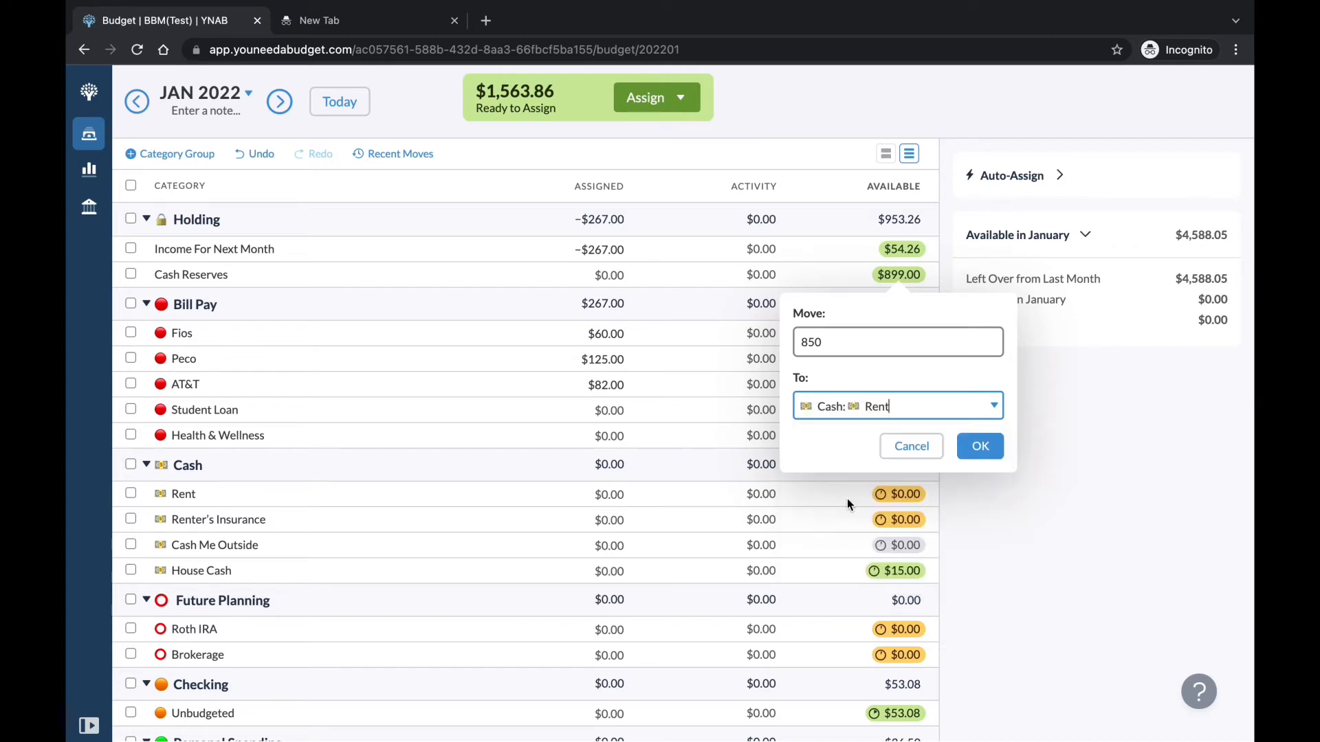
left_click(981, 448)
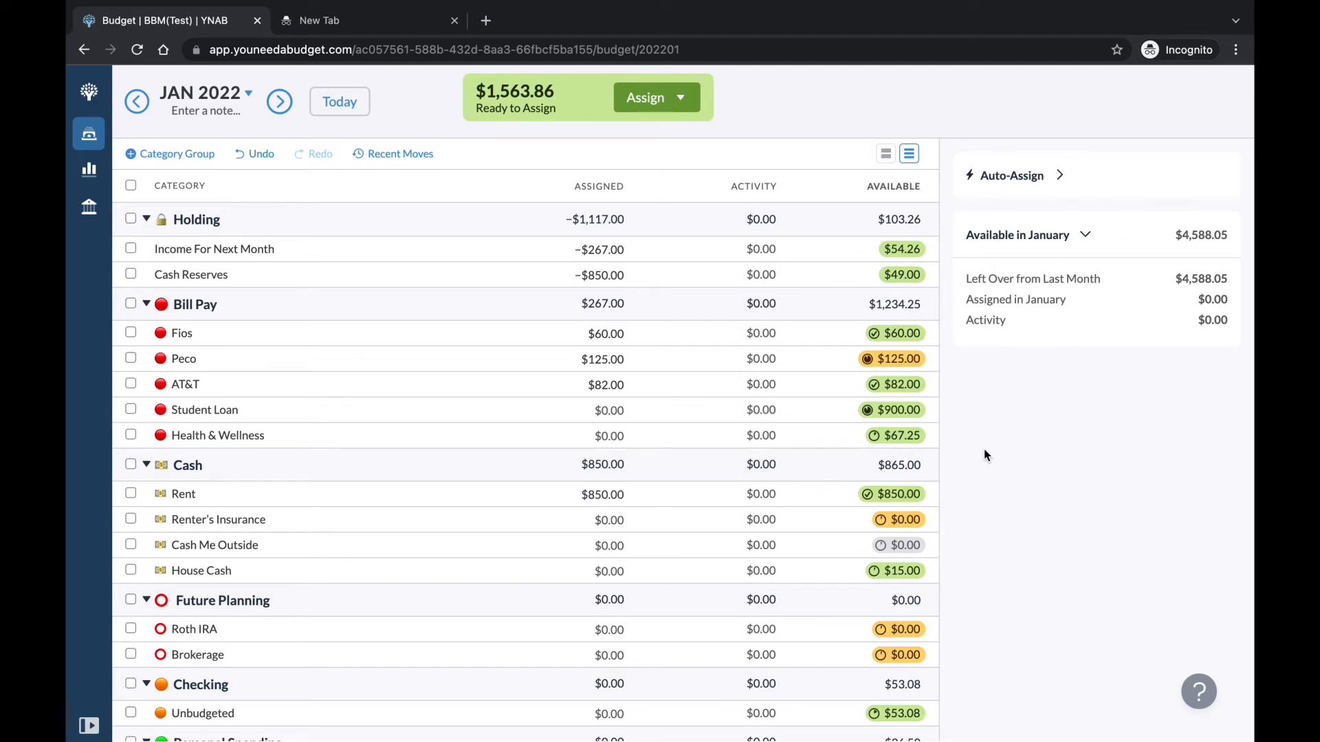
- Move $12 from Cash Reserves to the Renter's Insurance category in Cash for January 2022
left_click(909, 277)
type("12")
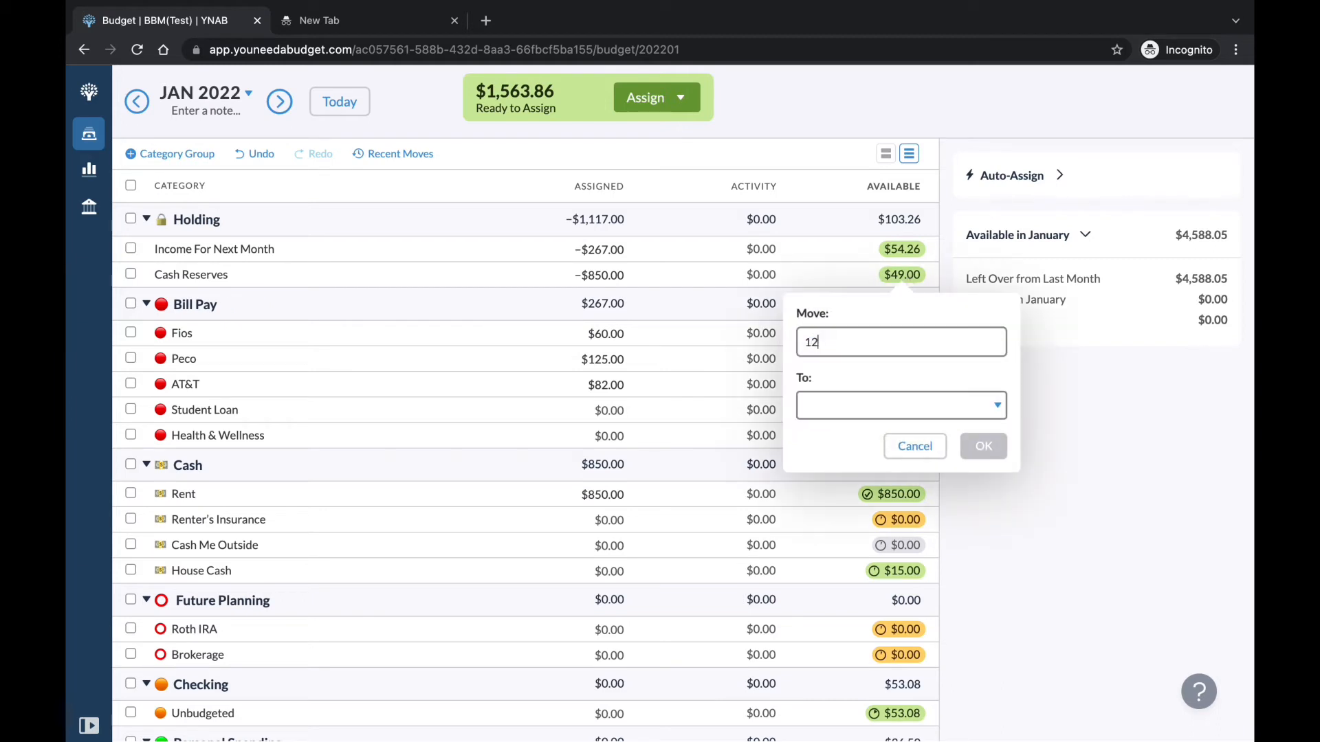
left_click(889, 406)
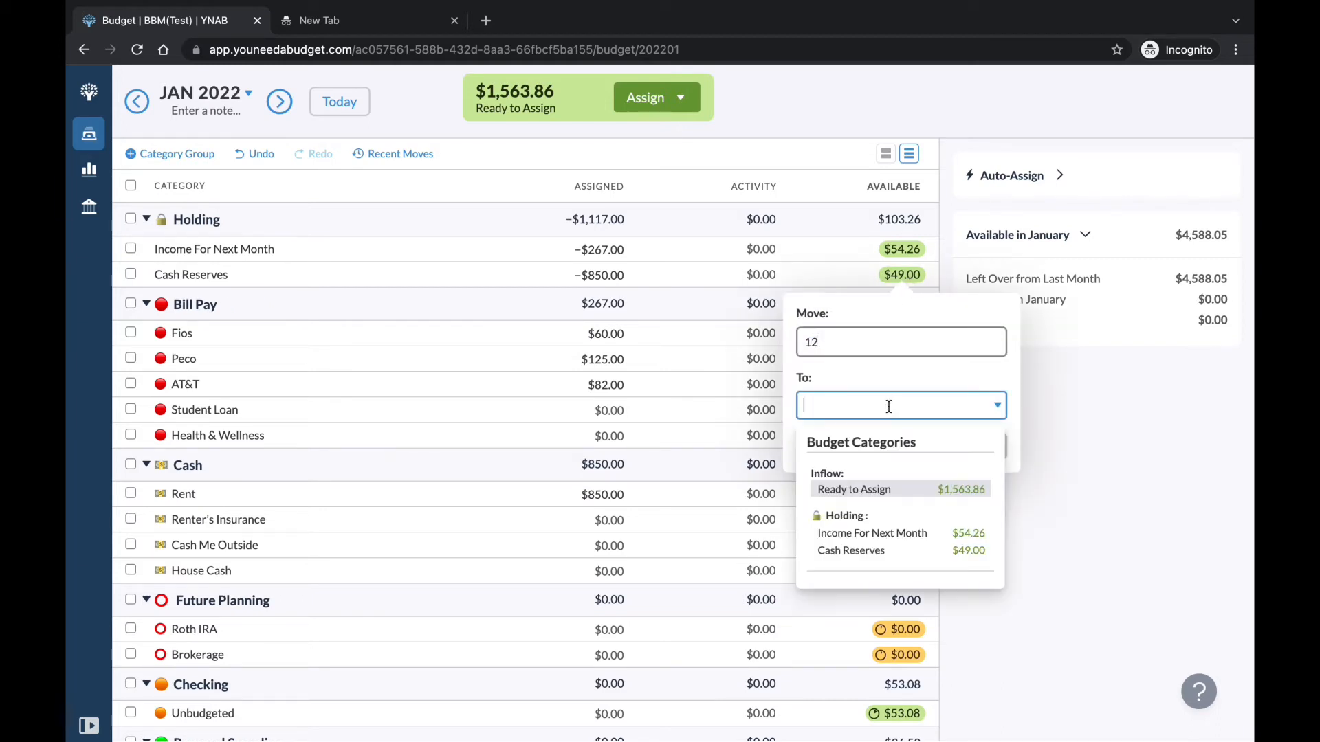
type("re")
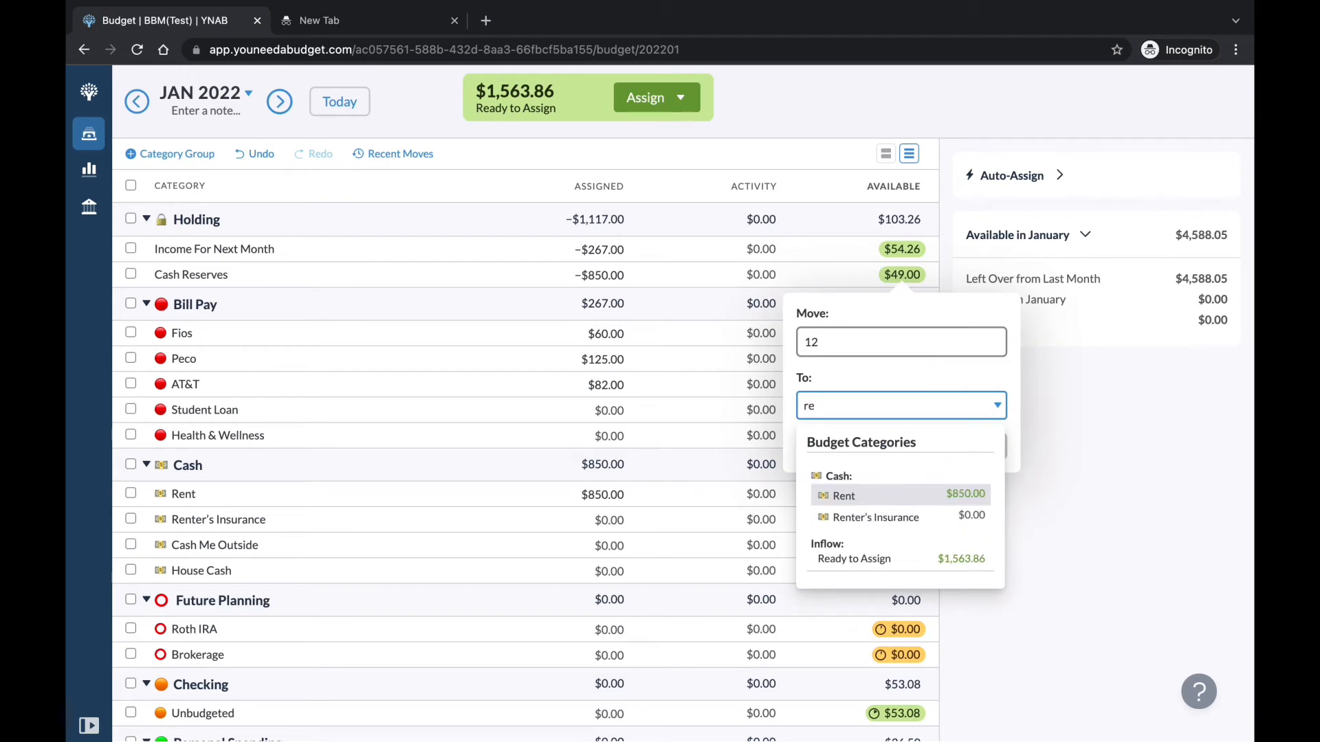
left_click(898, 517)
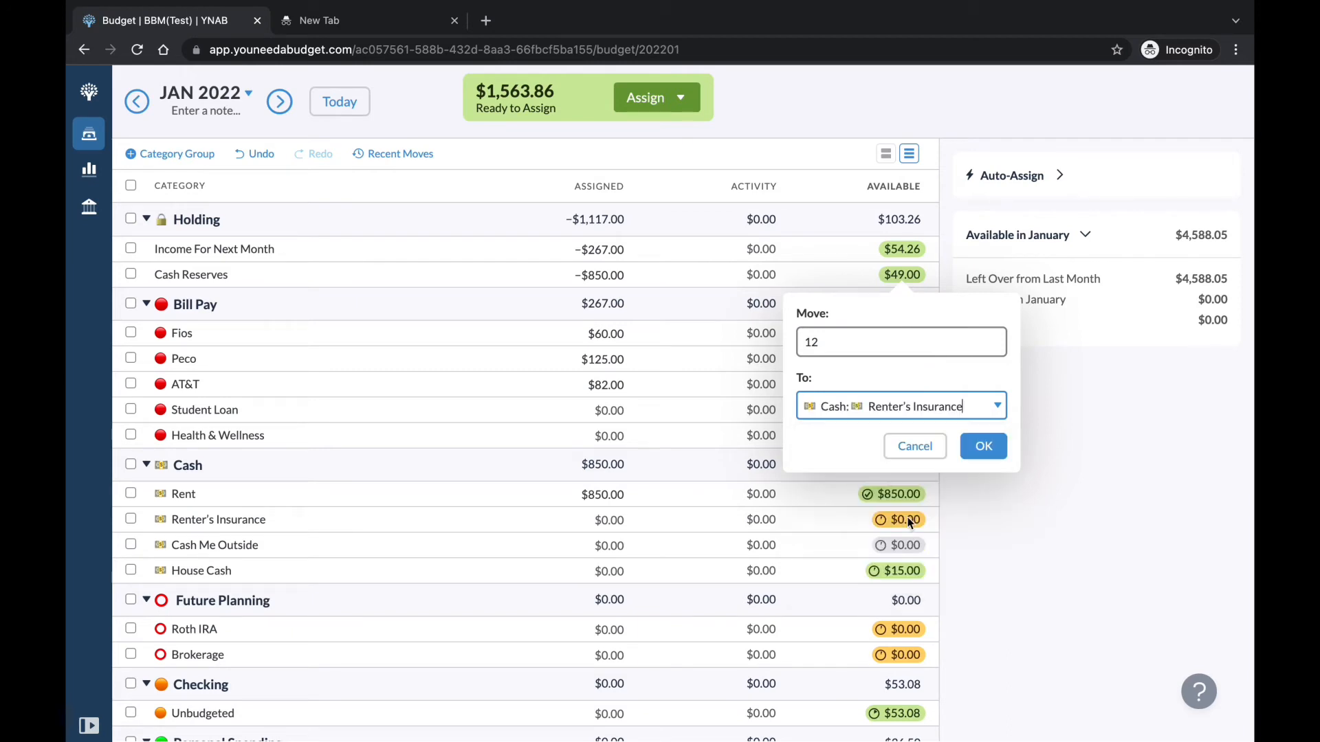
left_click(994, 458)
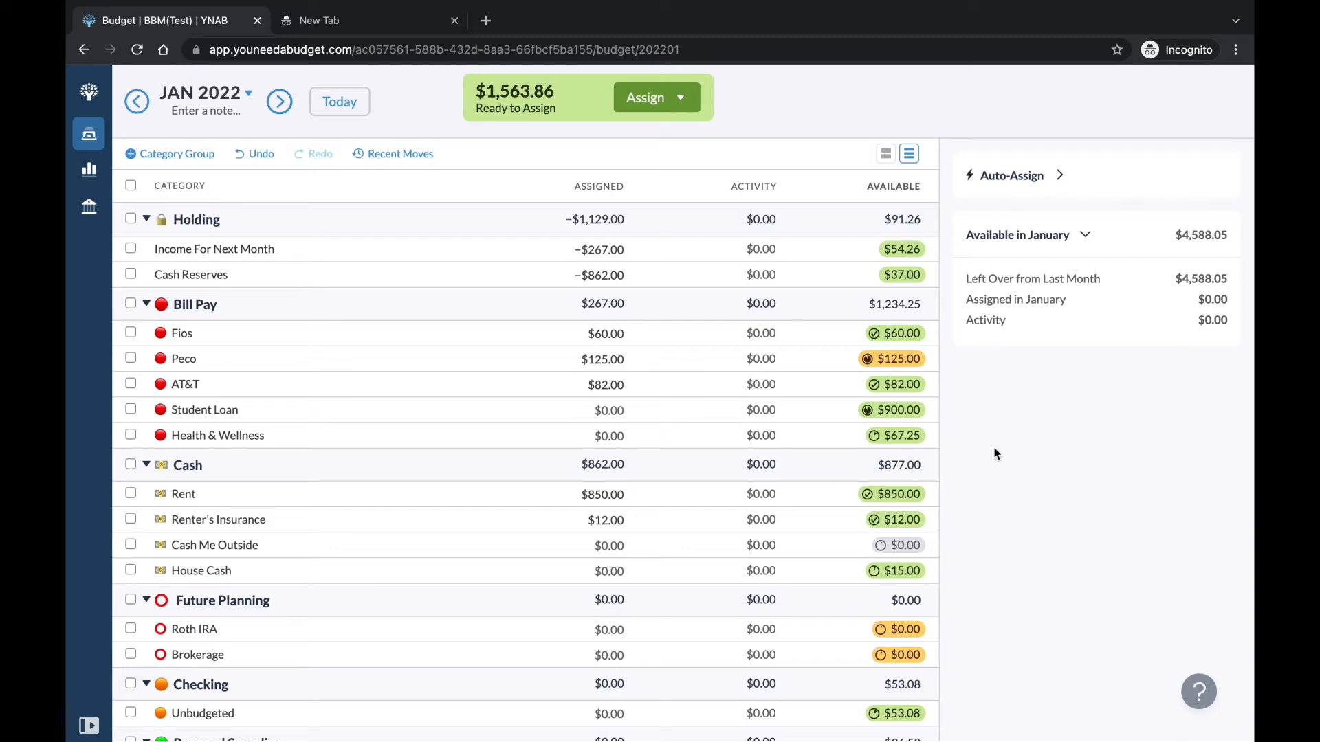
- Add $3 to the amount assigned to Peco in Bill Pay for January 2022
left_click(605, 383)
left_click(617, 362)
left_click(623, 363)
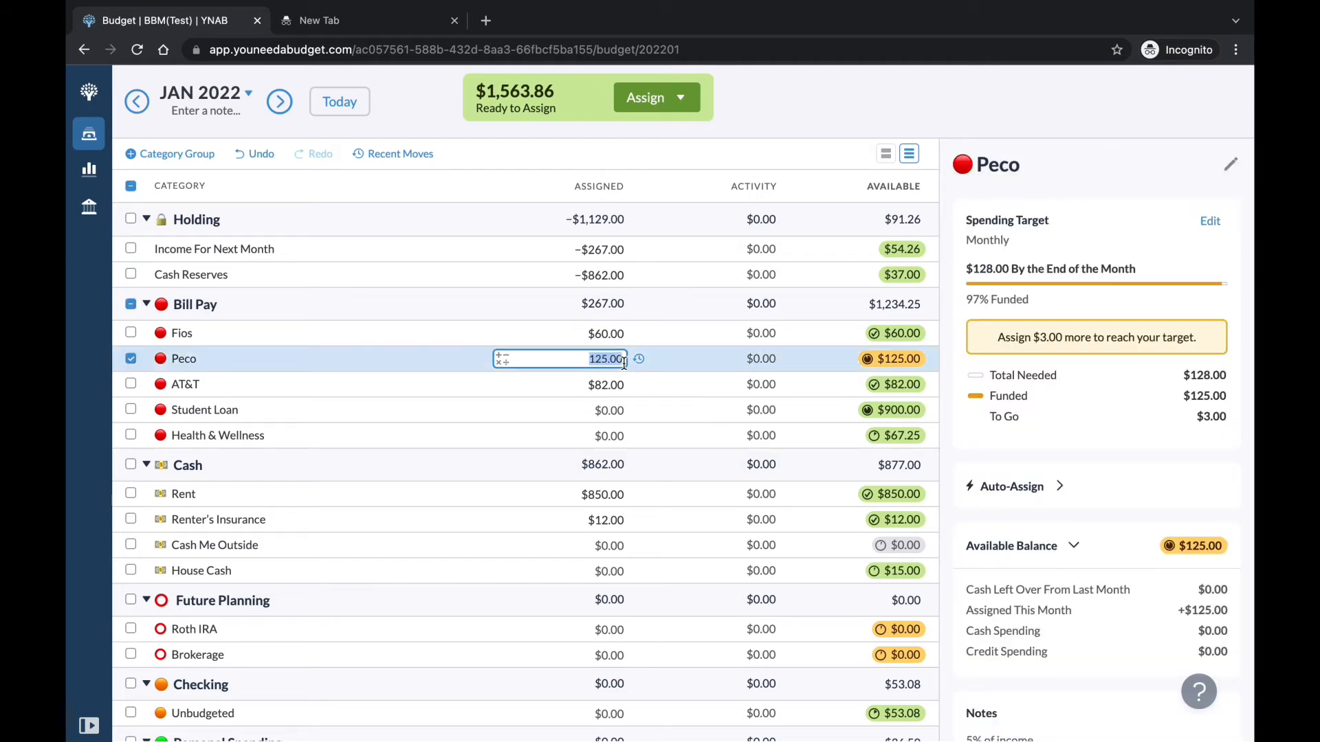
left_click(624, 362)
type("+3")
left_click(129, 360)
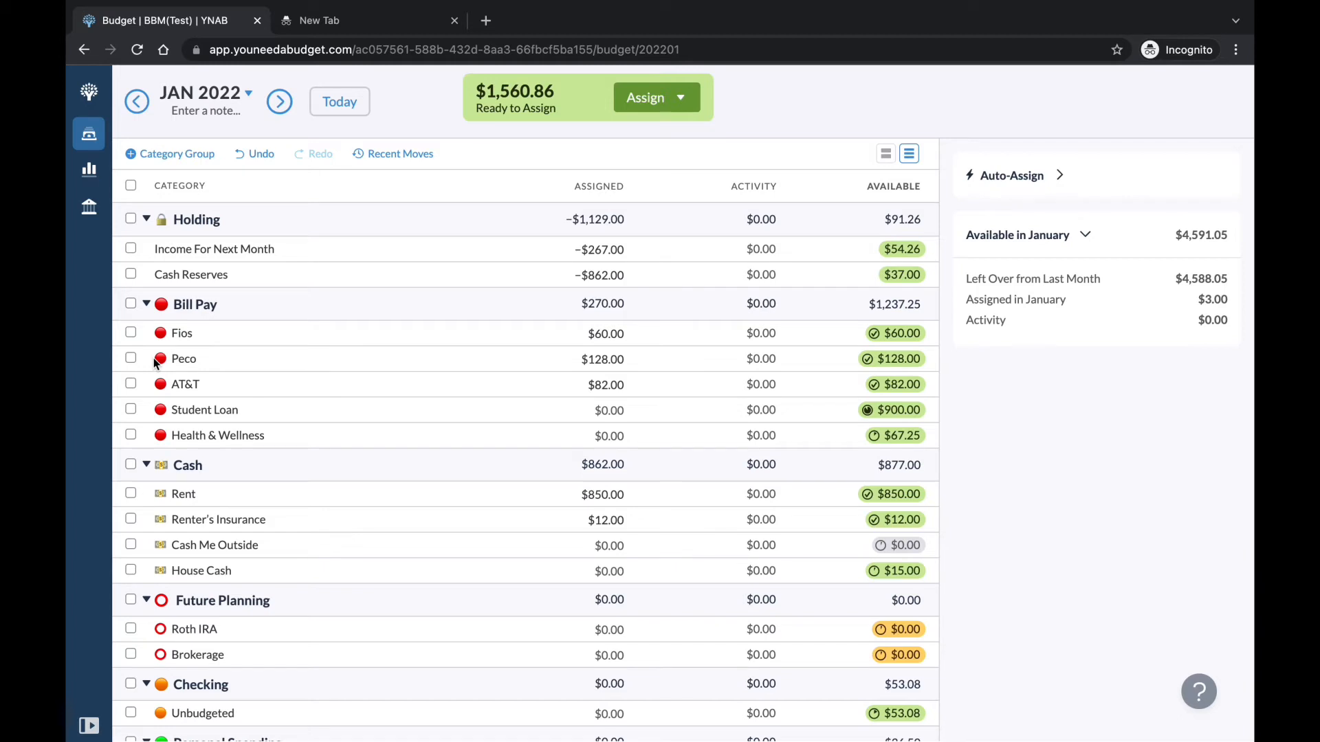
- Add $71 to the amount assigned to Income For Next Month in January 2022
left_click(621, 251)
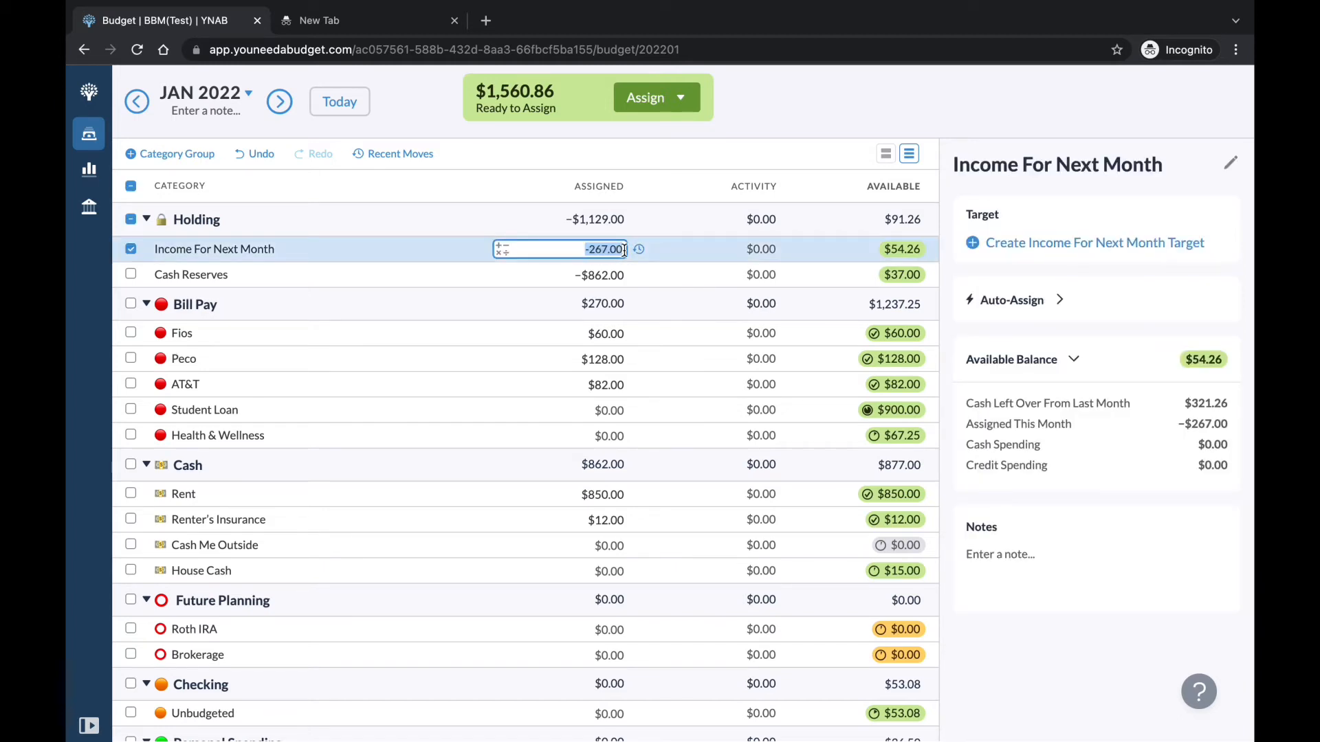
left_click(623, 250)
type("71")
key("Return")
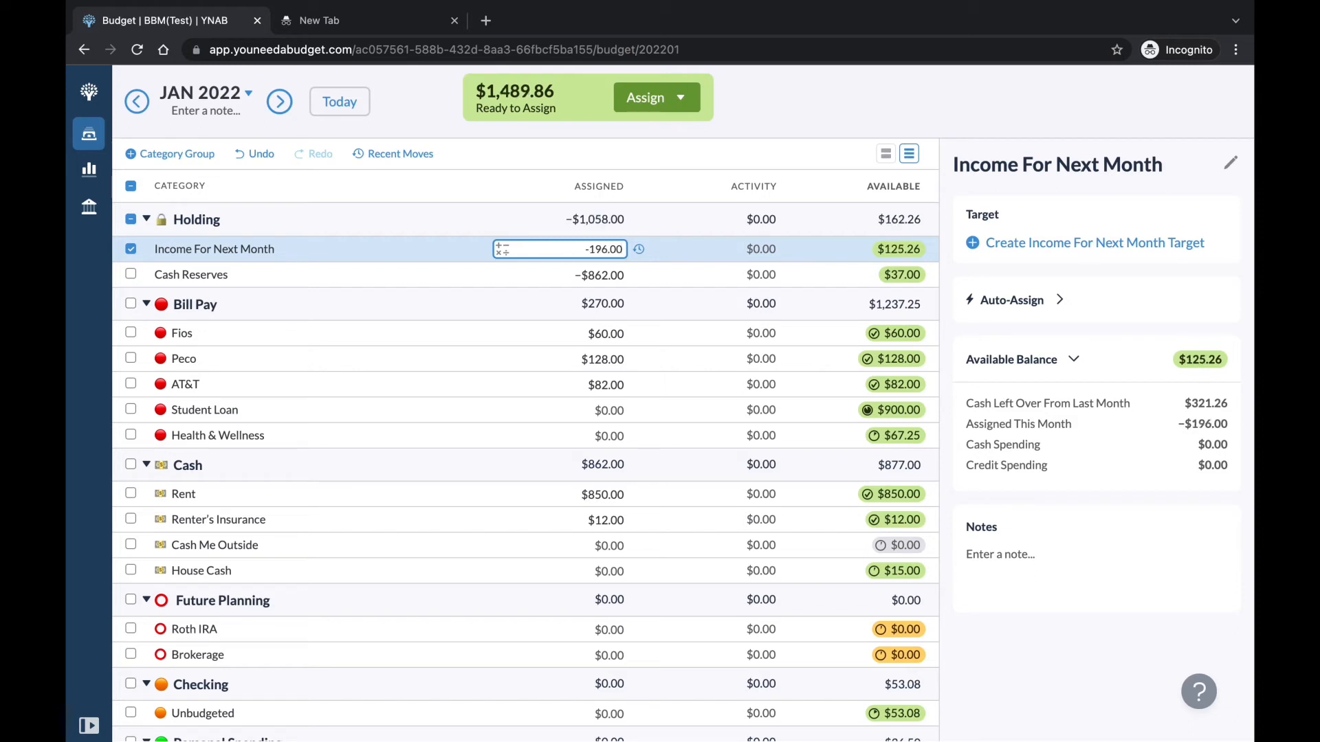
left_click(130, 249)
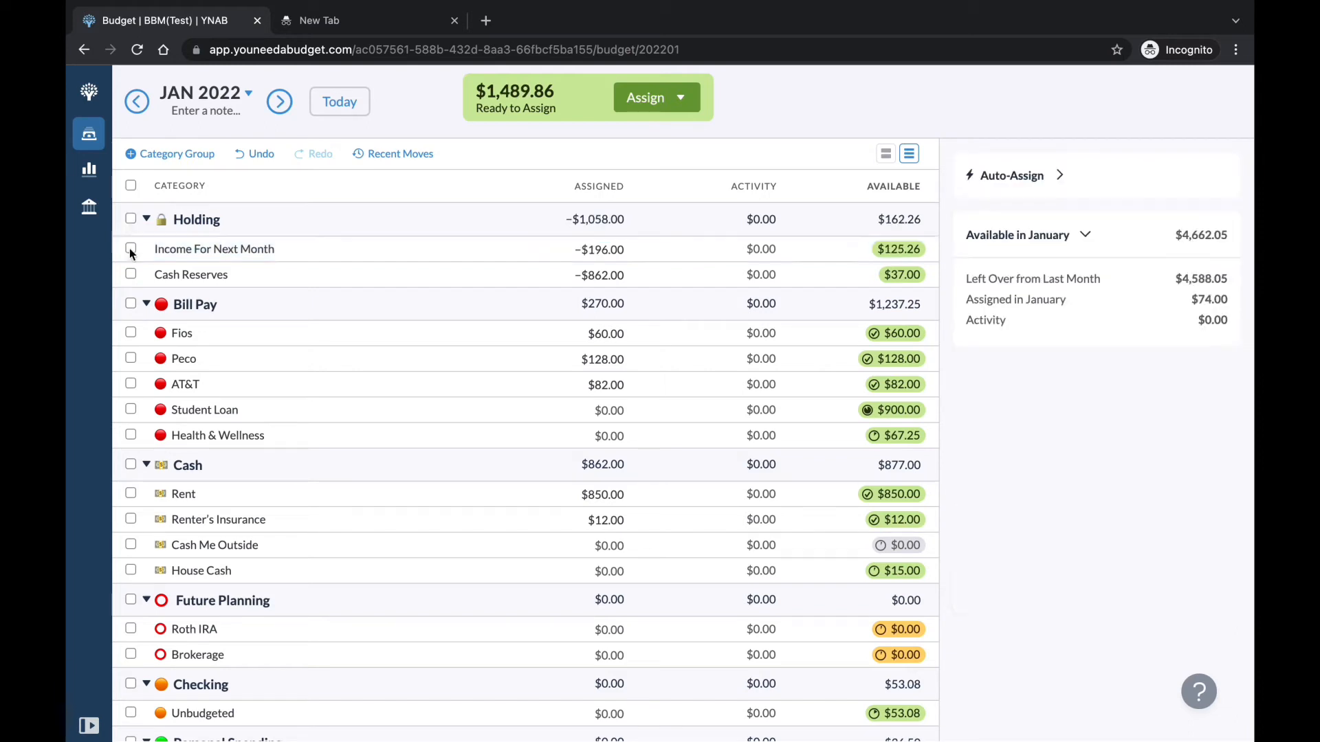
- Add another $126 to the January 2022 assigned amount of Income For Next Month
left_click(130, 249)
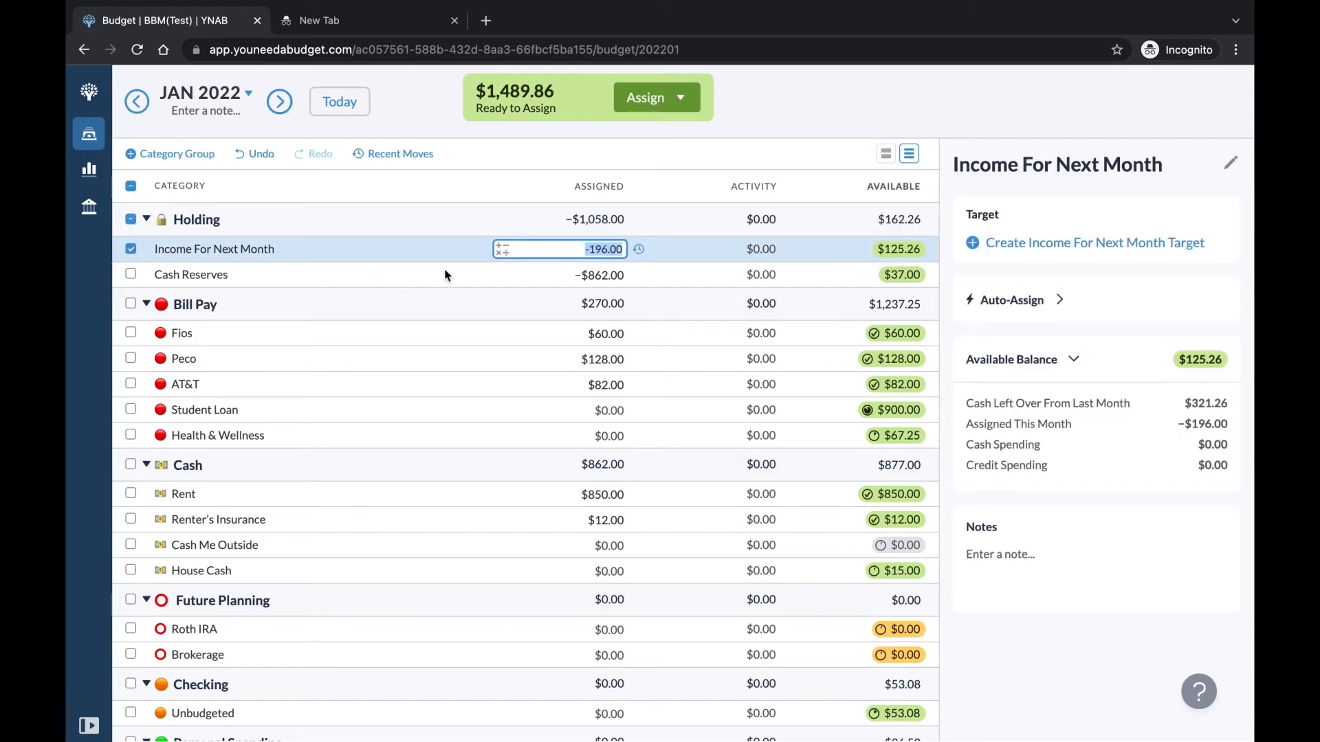
left_click(624, 250)
type("+126")
left_click(129, 251)
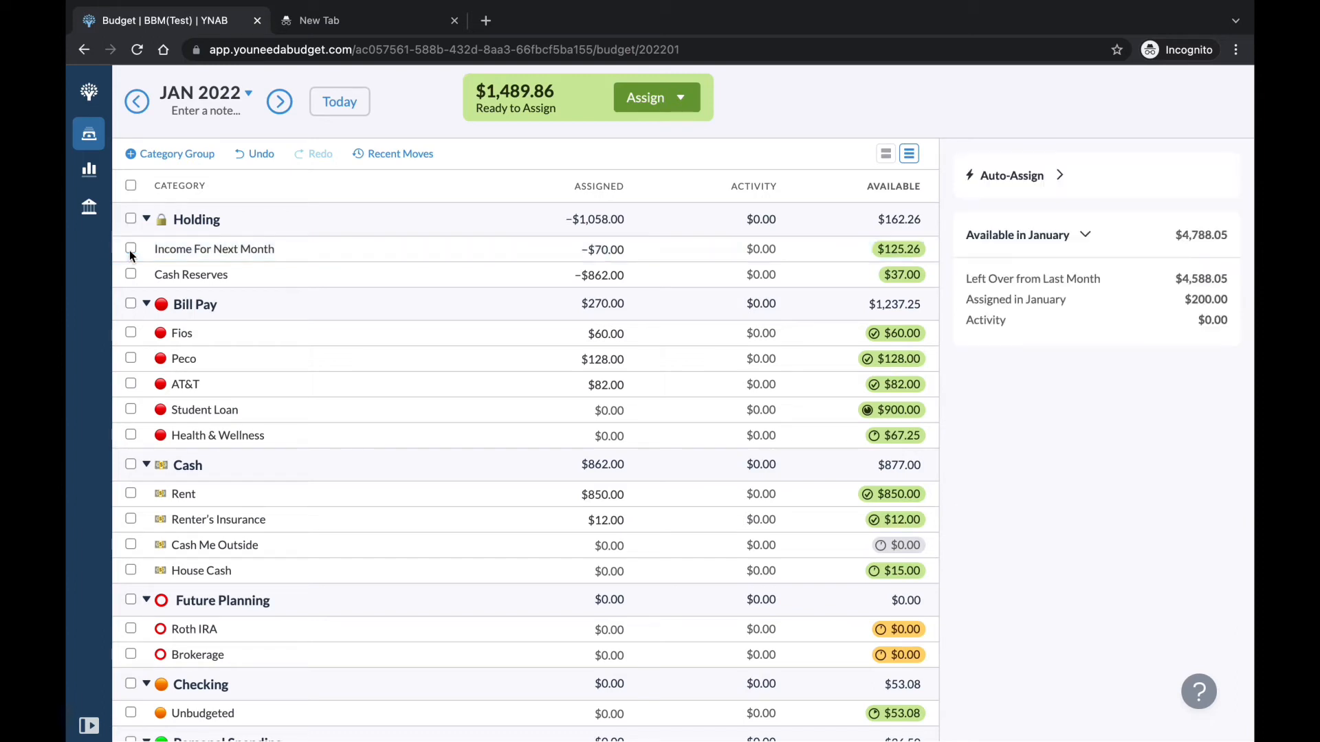
- In the December 2021 budget, assign $50 to the Kash Monëy category in Personal Spending
left_click(138, 103)
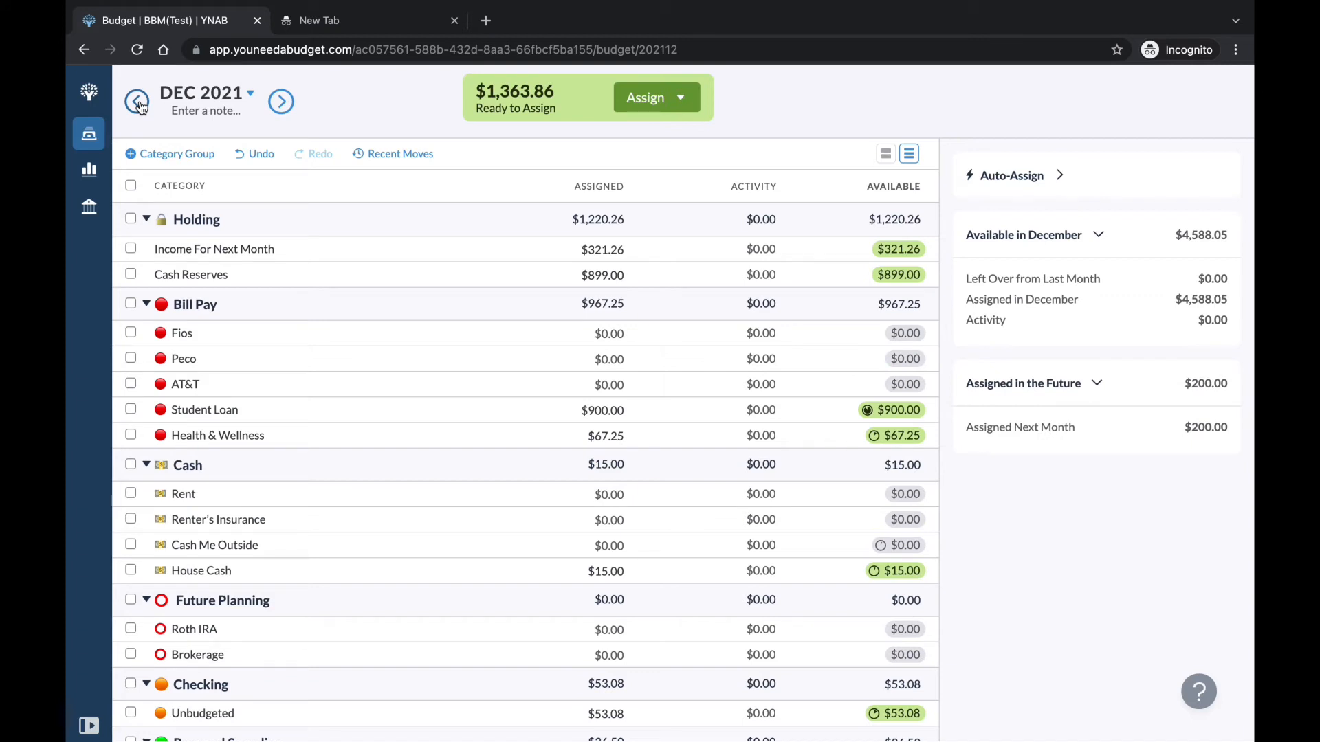
scroll(850, 306, "down", 2)
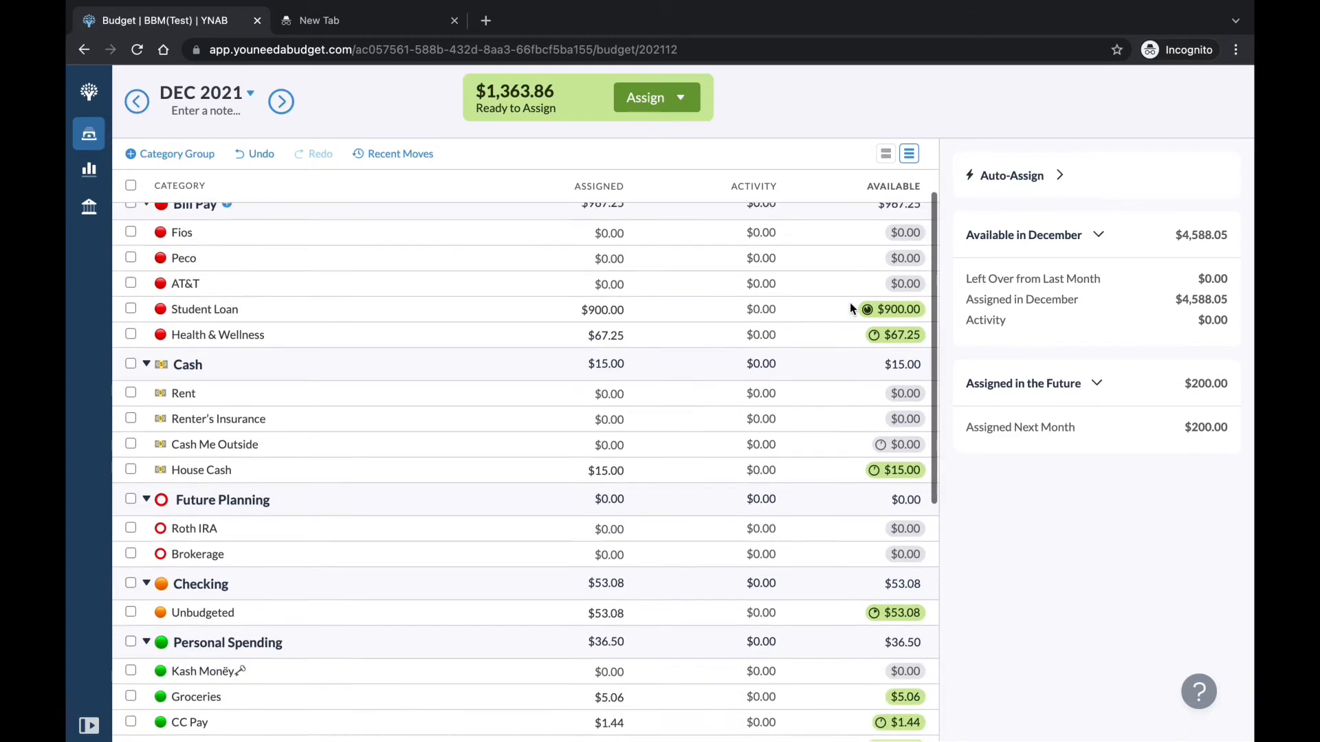
scroll(850, 308, "down", 6)
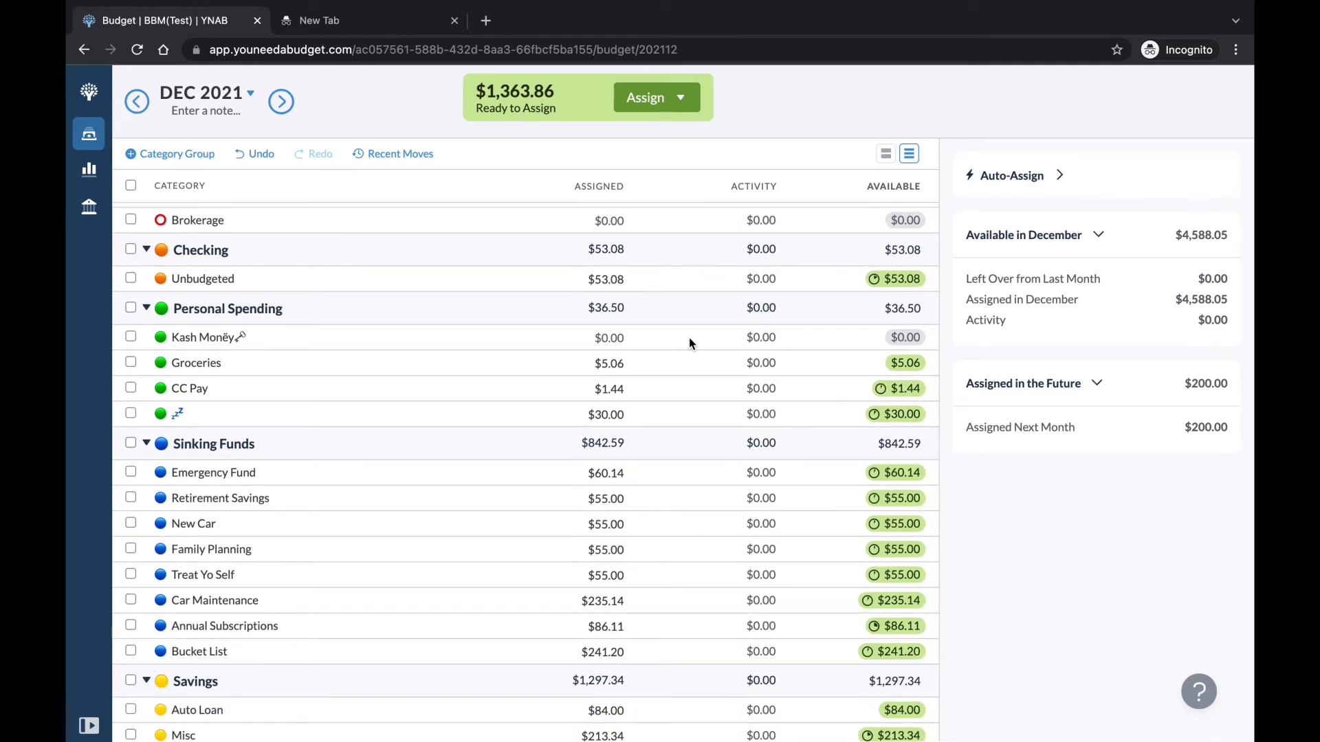
left_click(624, 337)
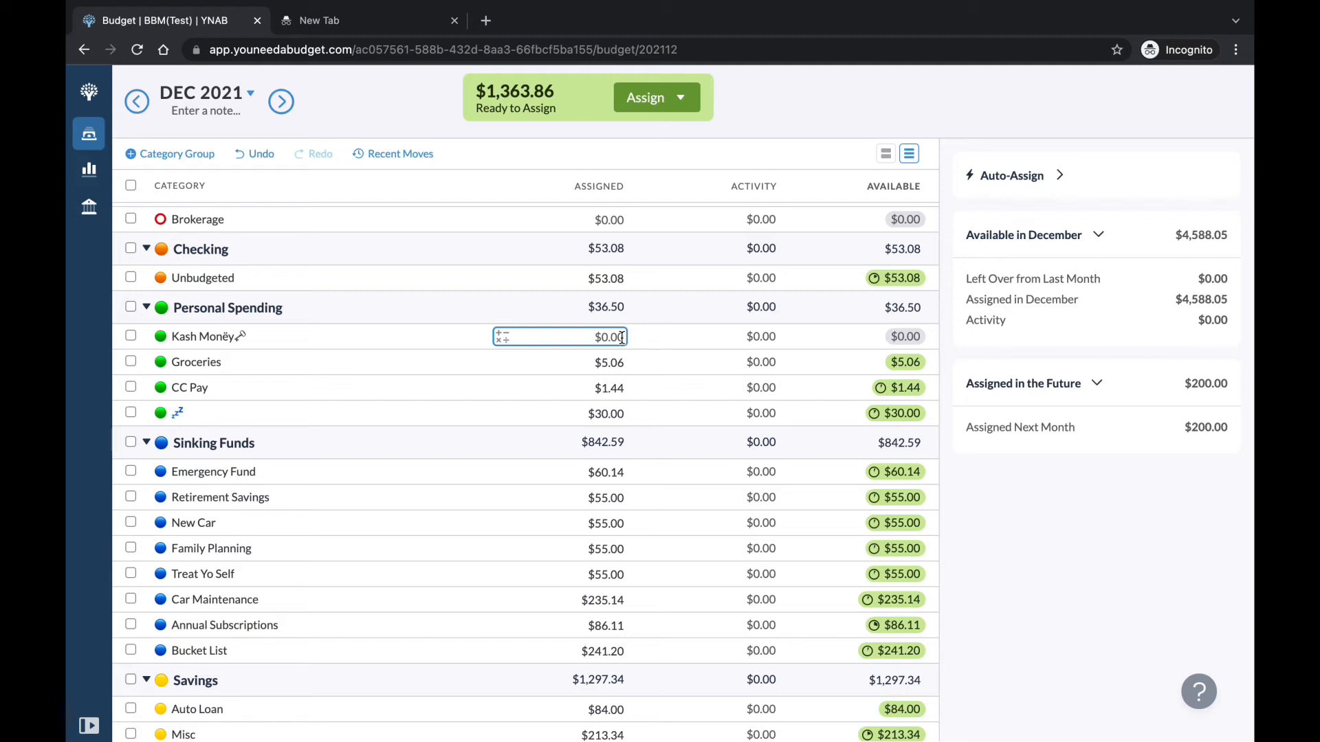
left_click(622, 337)
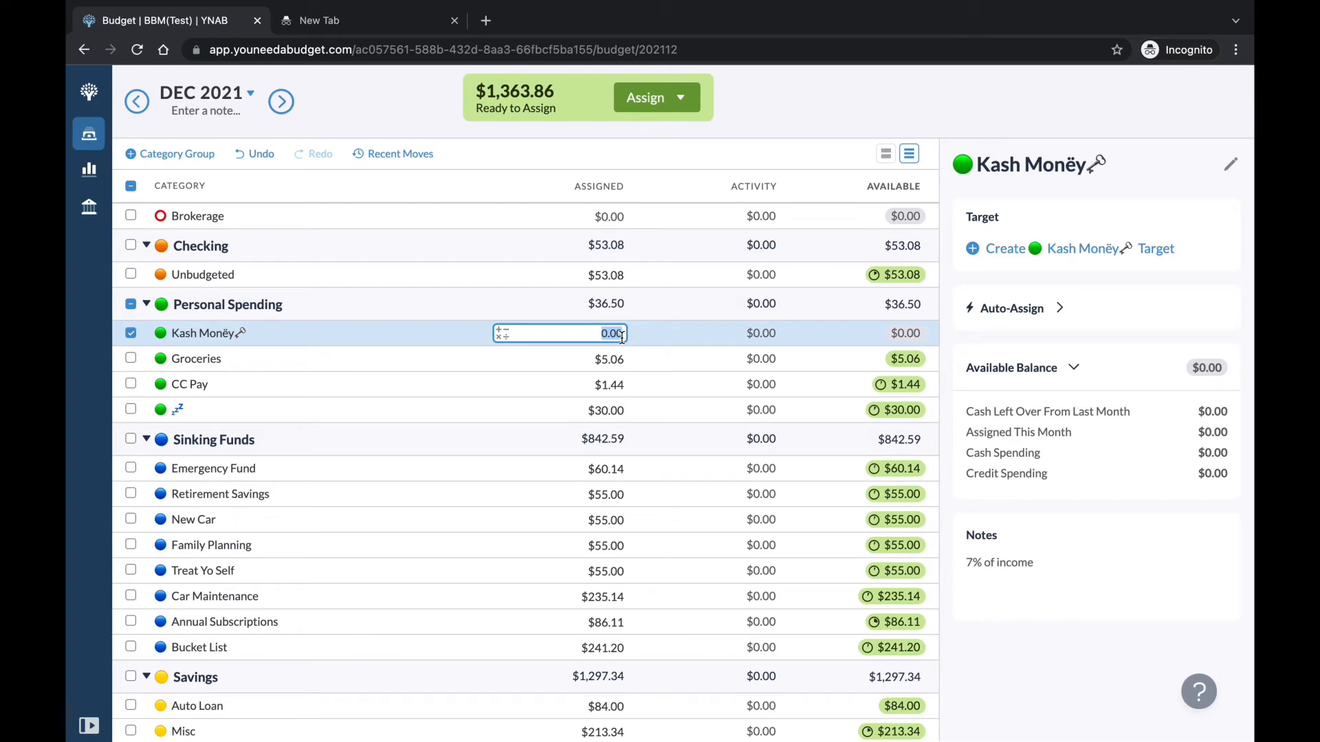
type("50")
left_click(132, 335)
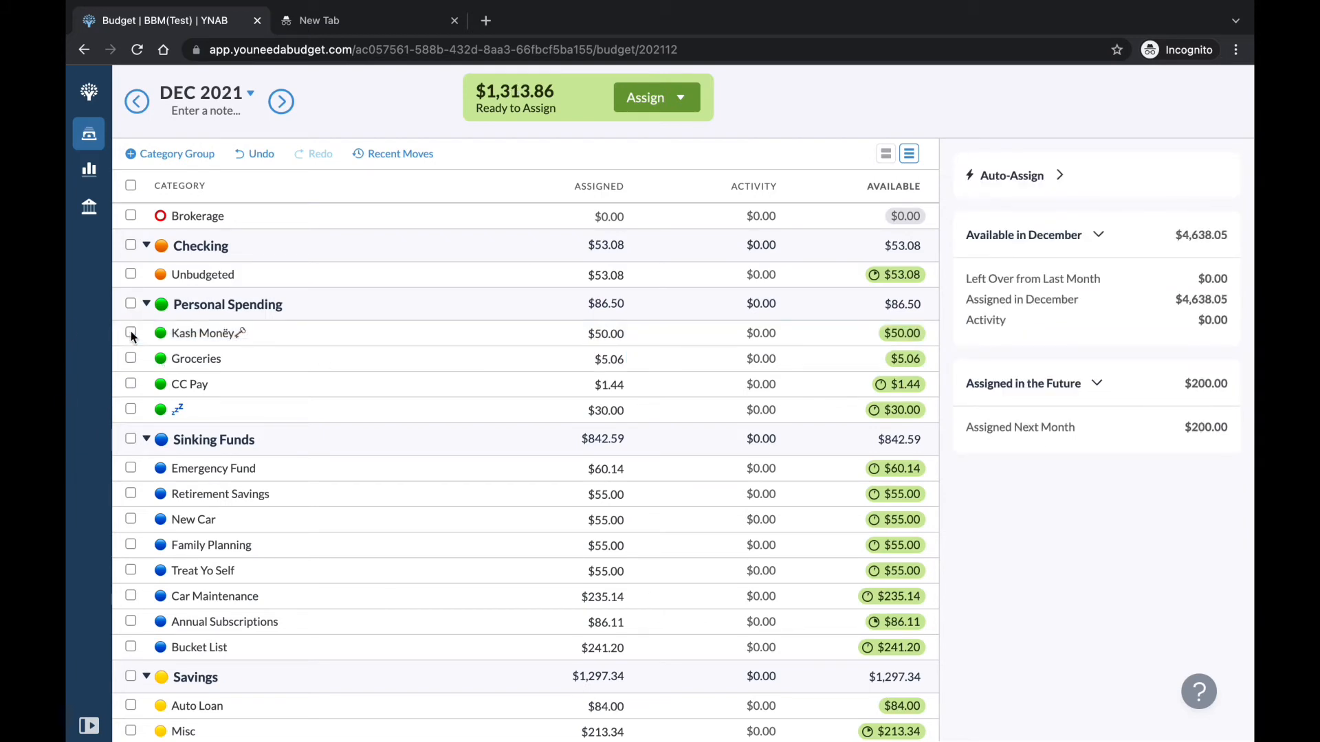
- Add $150 to the December 2021 amount assigned to Groceries in Personal Spending
left_click(624, 358)
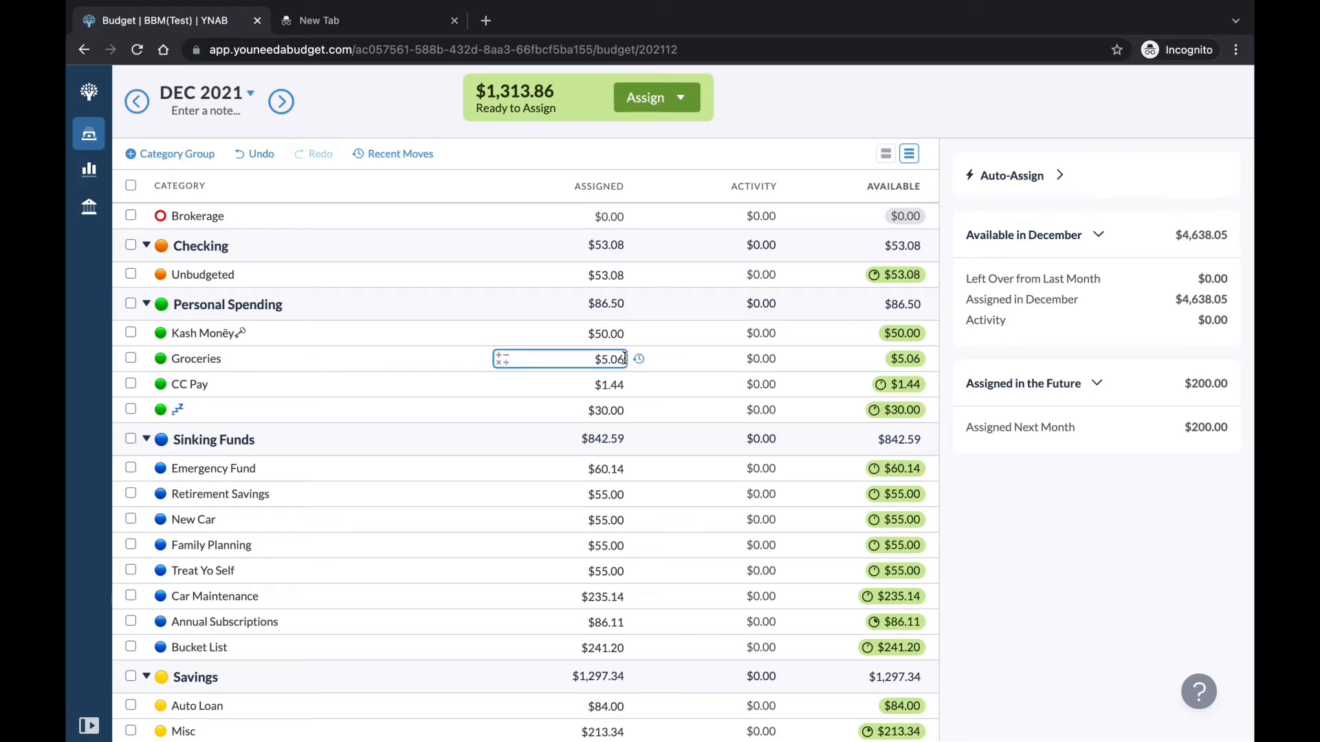
left_click(625, 358)
left_click(624, 358)
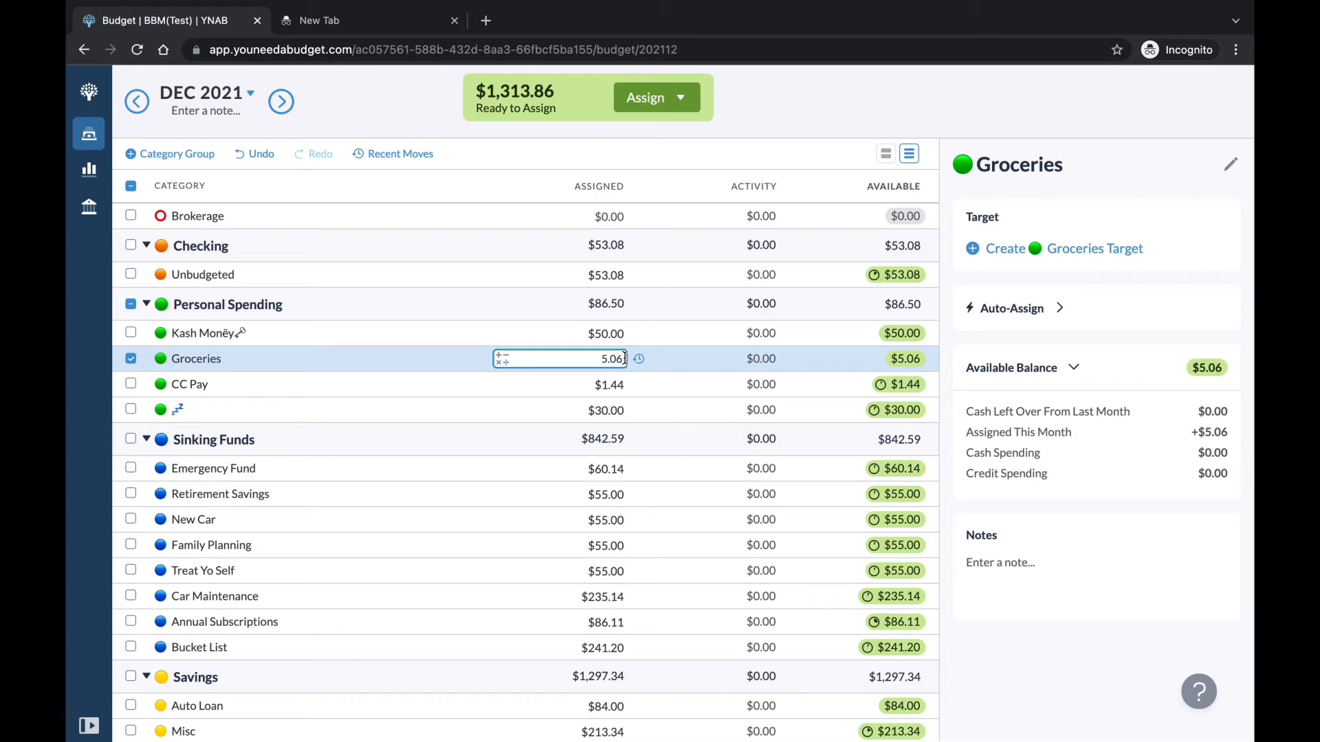
type("+150")
left_click(130, 358)
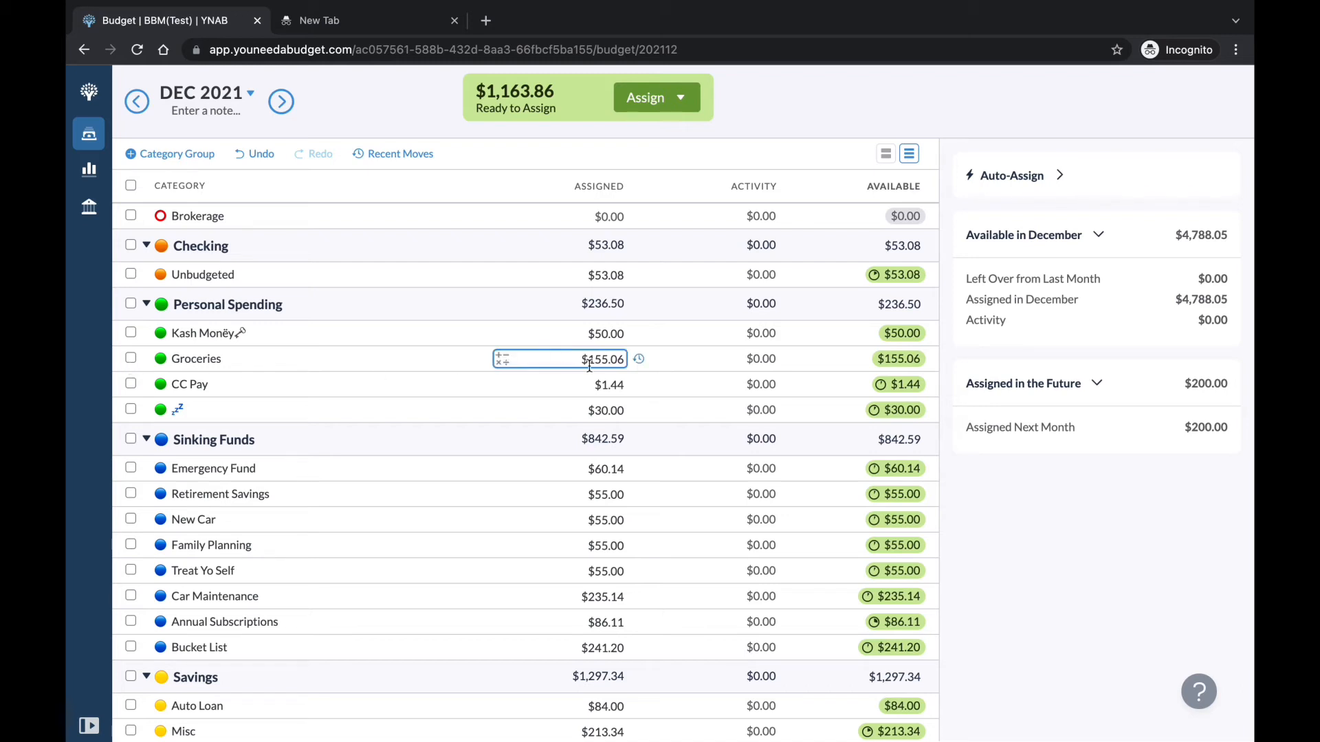
- Add $200 to the December 2021 amount assigned to CC Pay in Personal Spending
left_click(623, 387)
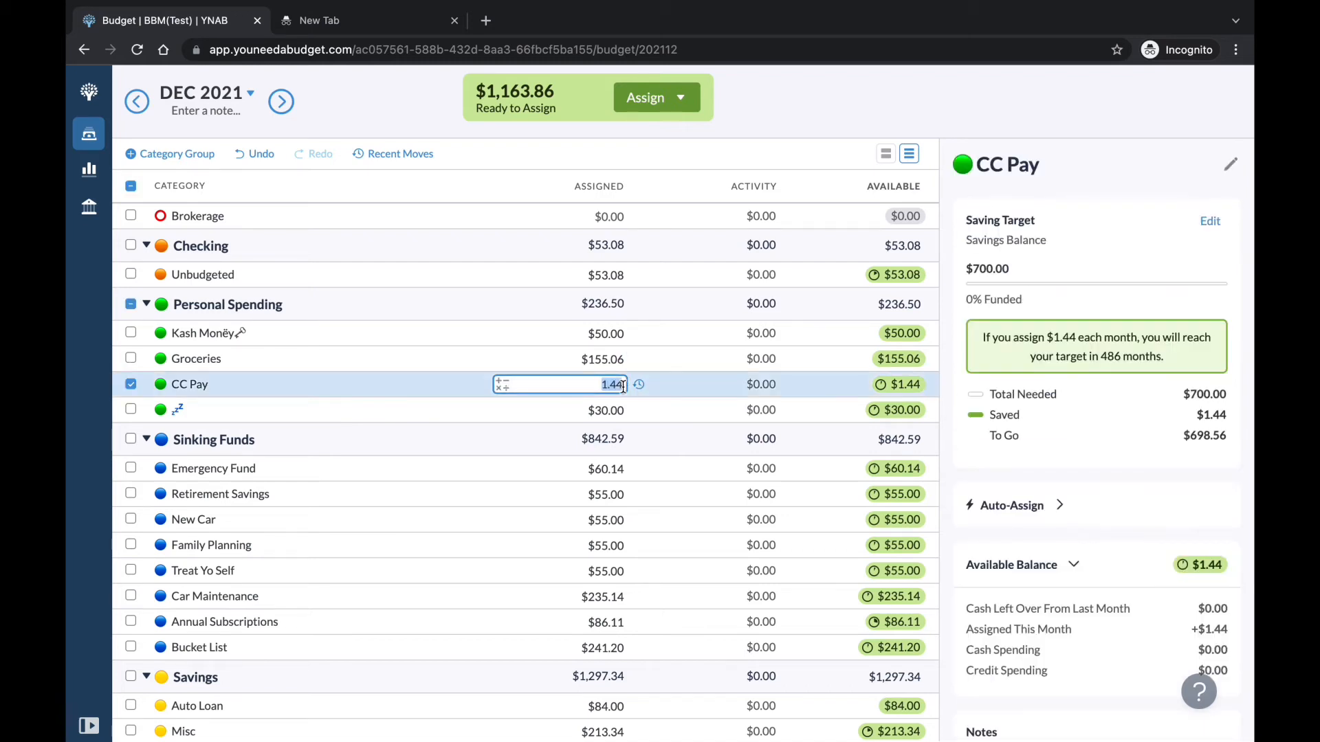
left_click(623, 387)
type("+200")
key("Return")
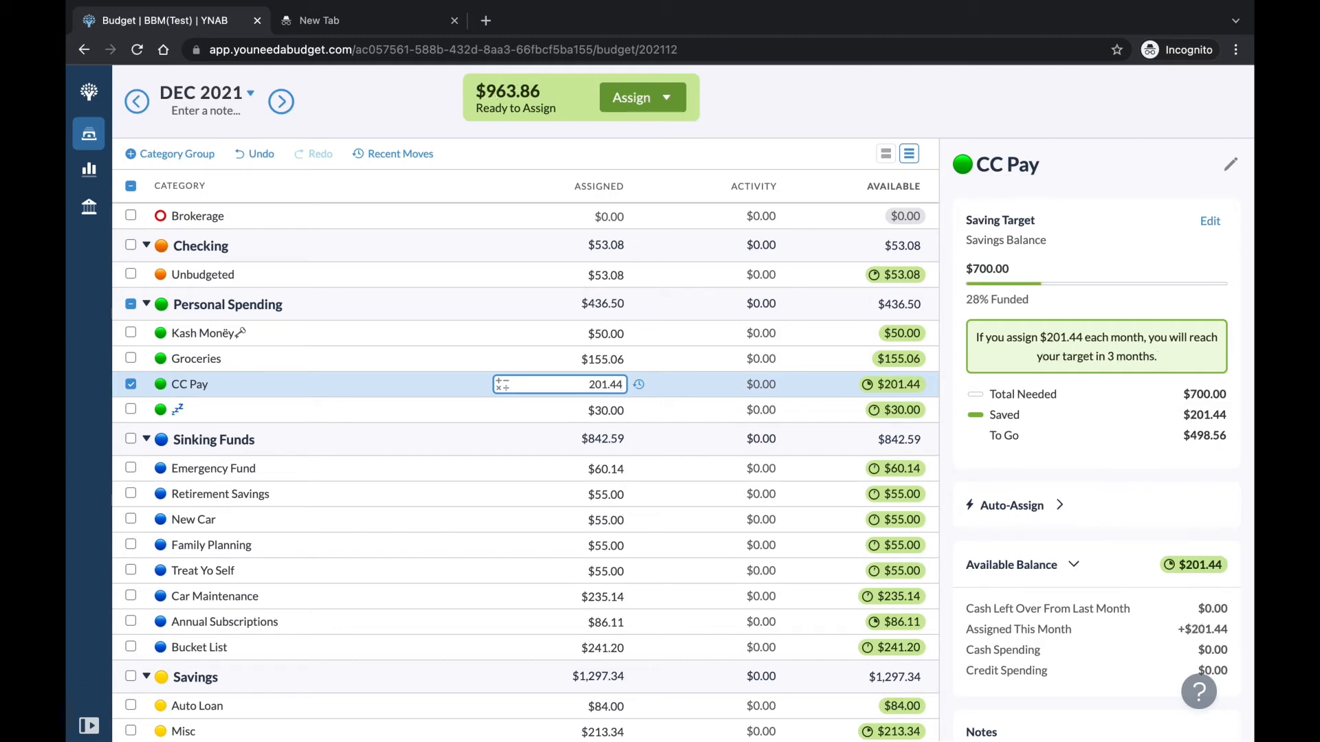
- Add $15 to the December 2021 amount assigned to the 💤 category in Personal Spending
left_click(623, 407)
left_click(623, 408)
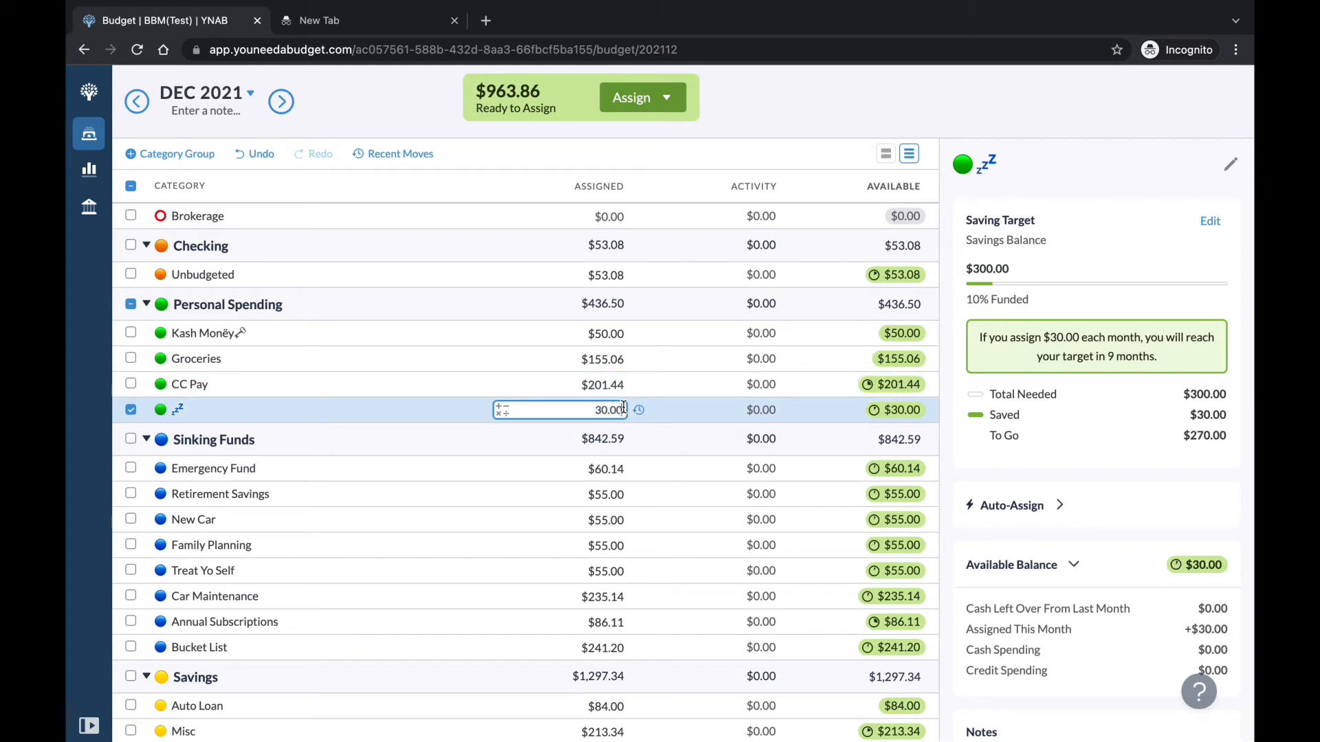
type("+15")
key("Return")
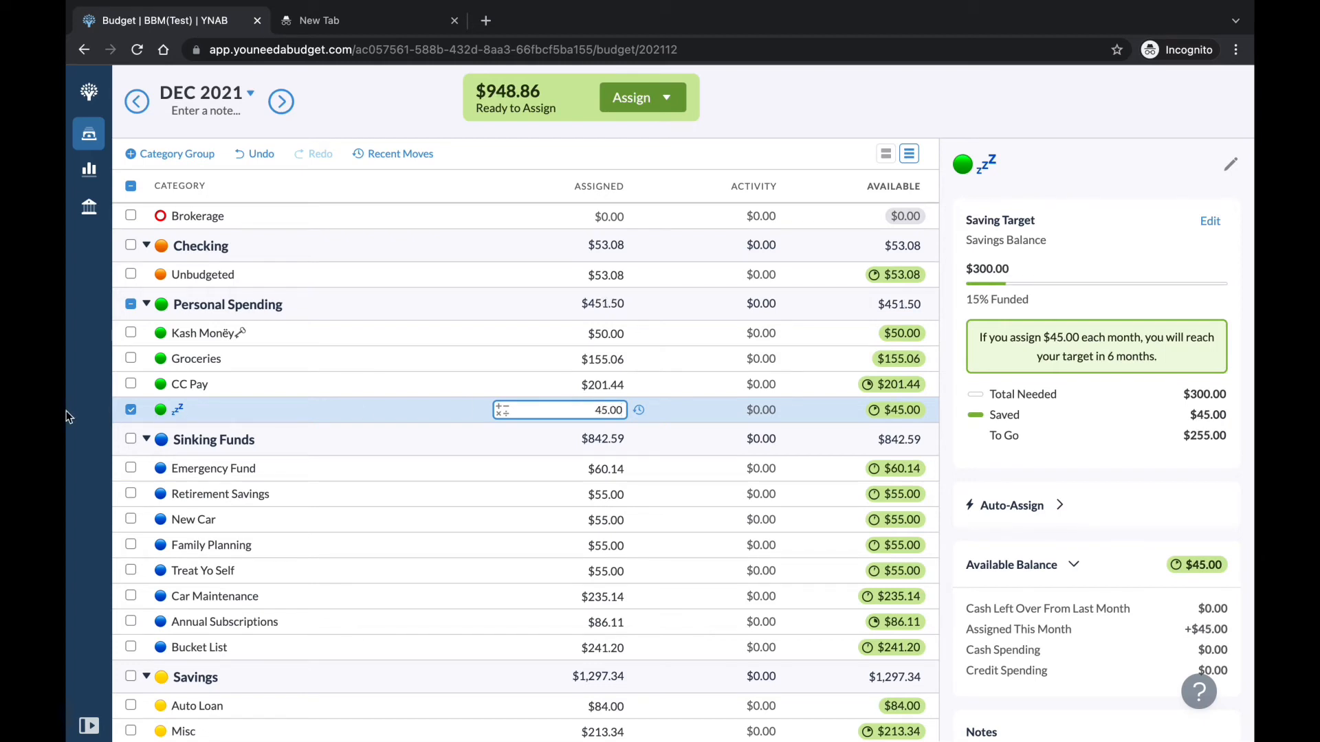
left_click(129, 411)
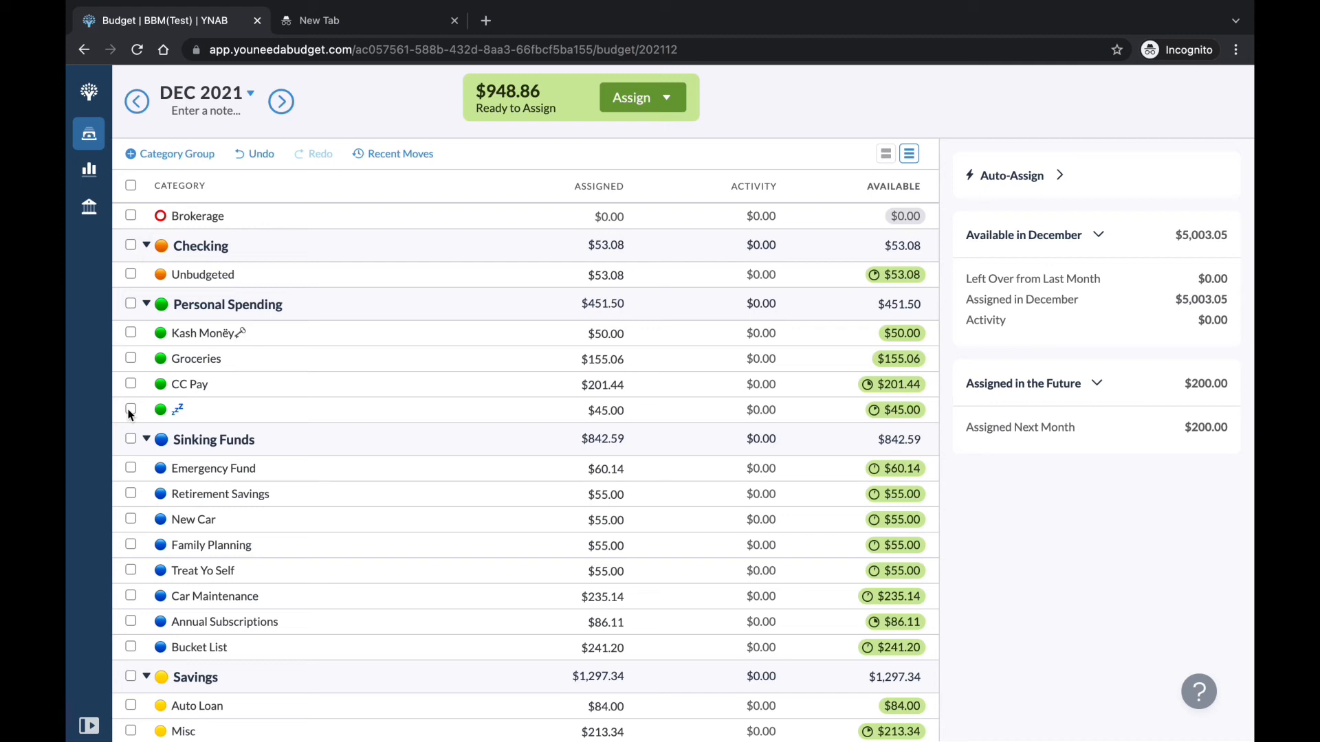
- Add $10 to the December 2021 amount assigned to Emergency Fund in Sinking Funds
scroll(129, 413, "down", 3)
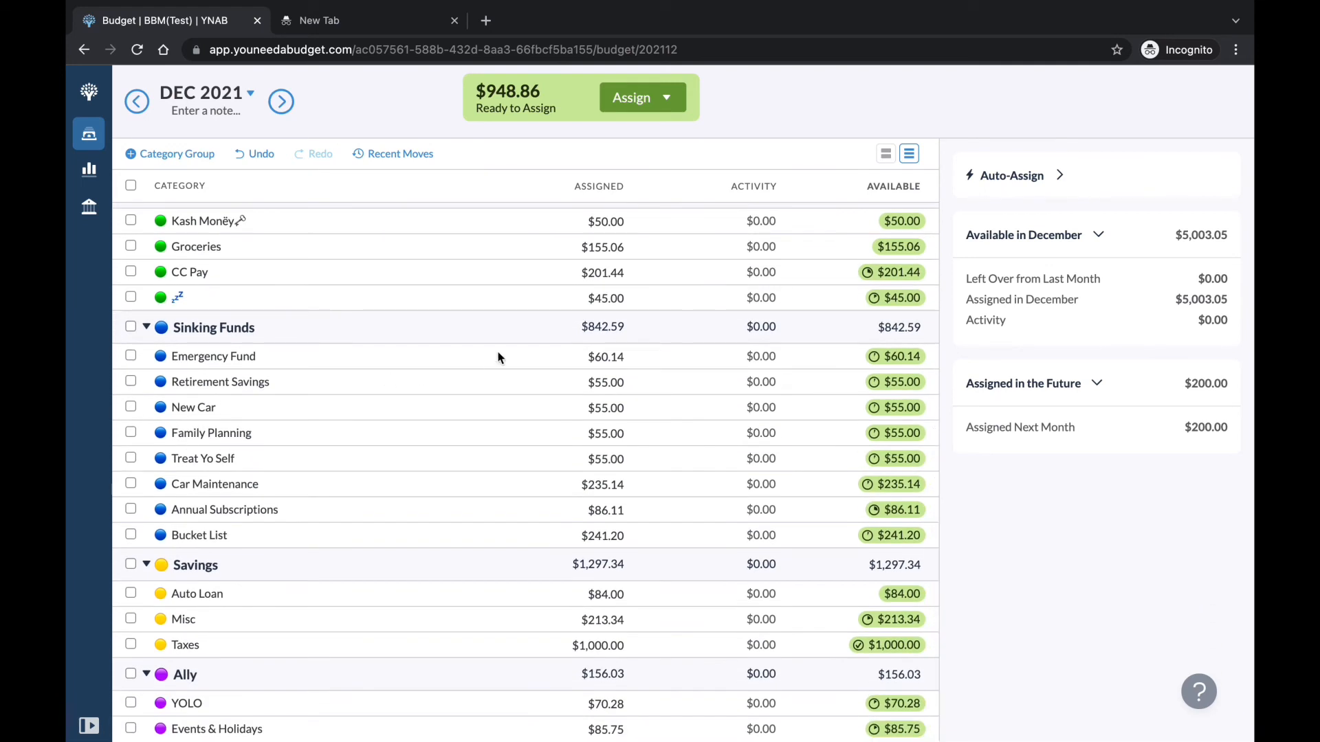
left_click(626, 354)
left_click(626, 354)
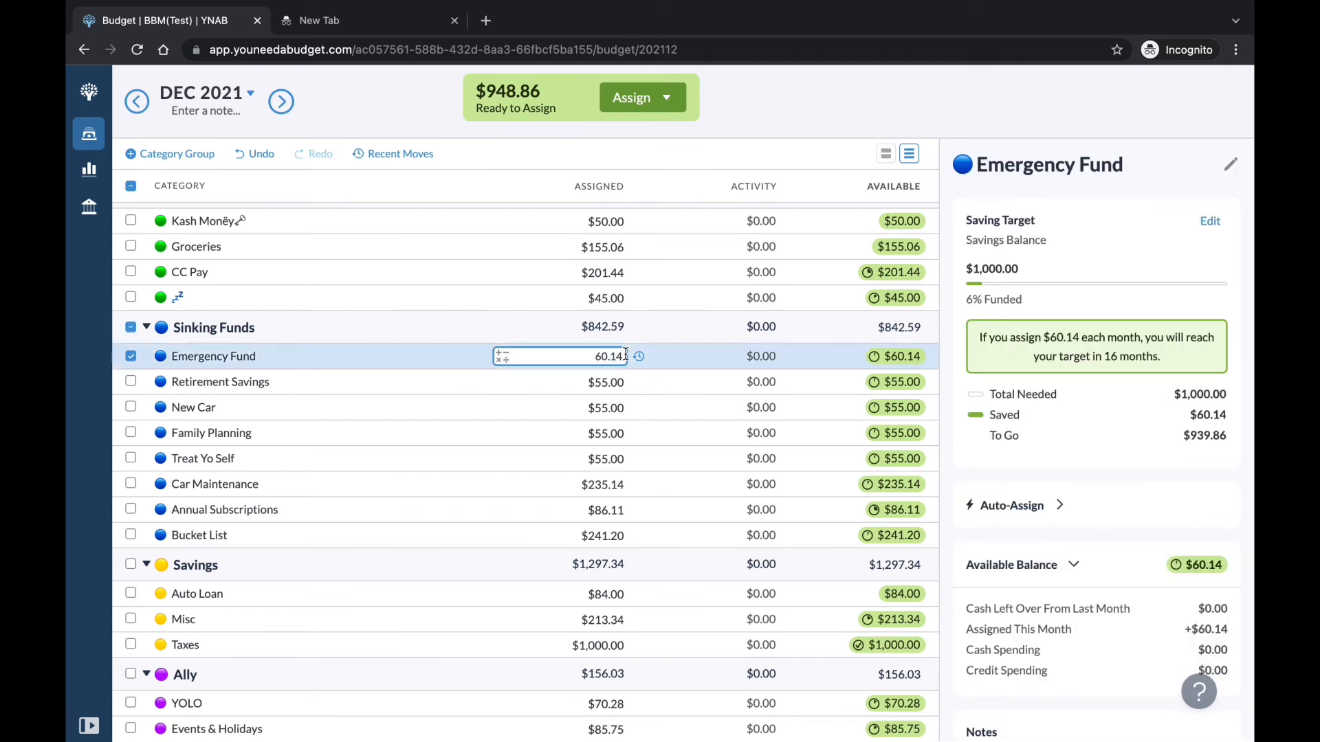
type("+10")
key("Return")
left_click(131, 357)
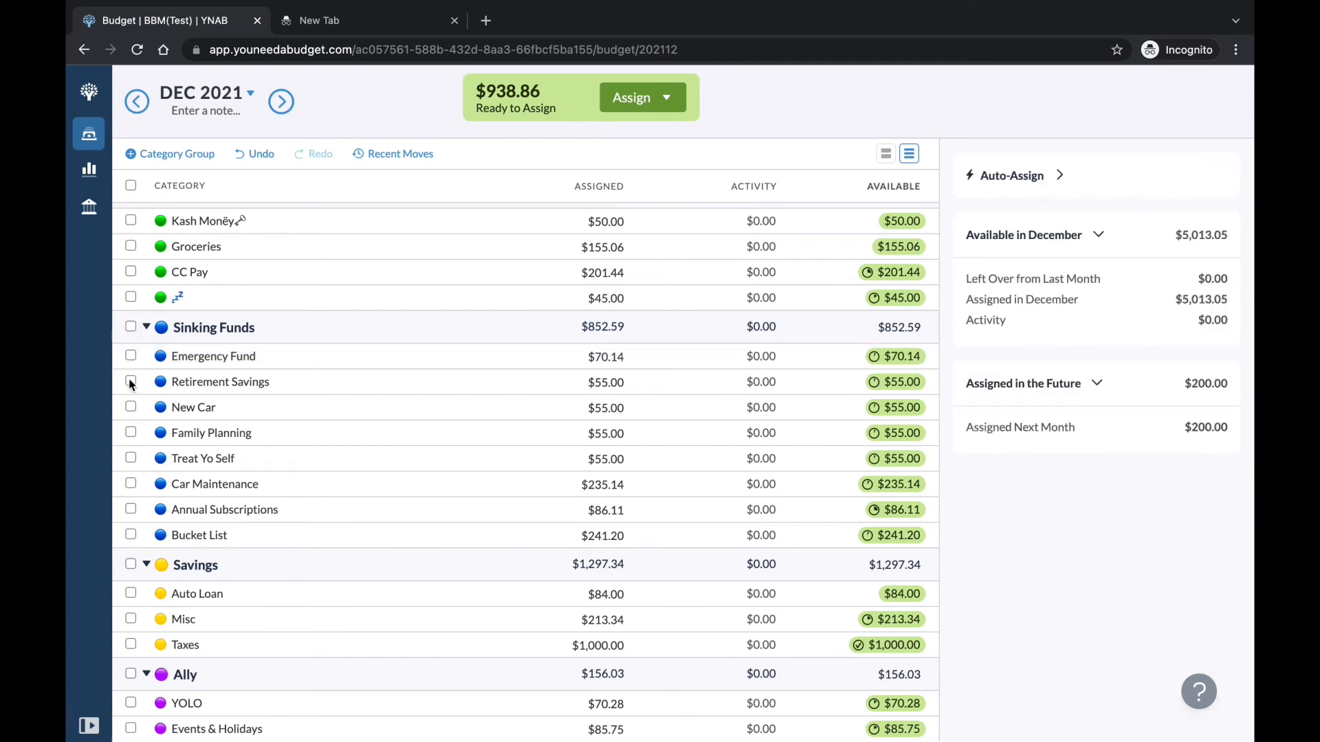
- Add $10 to the December 2021 amount assigned to Retirement Savings in Sinking Funds
left_click(130, 381)
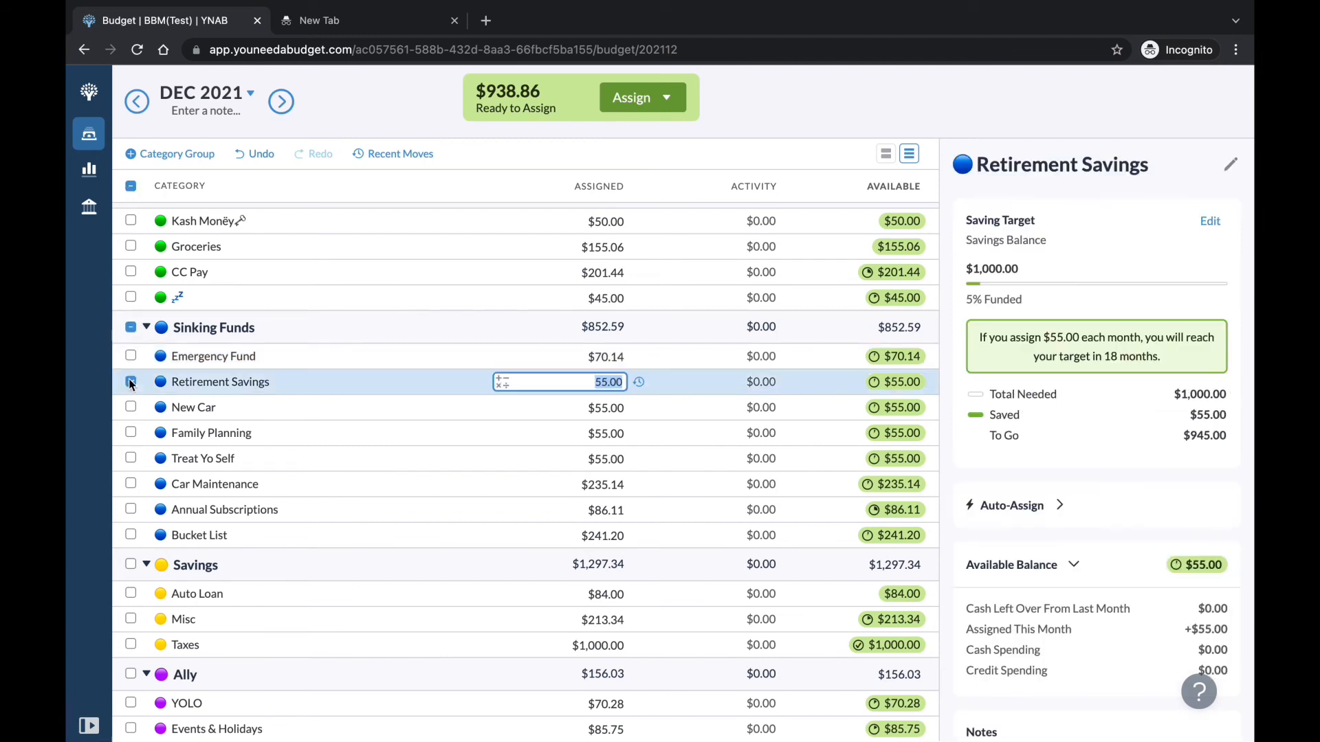
left_click(622, 384)
type("+10")
left_click(133, 383)
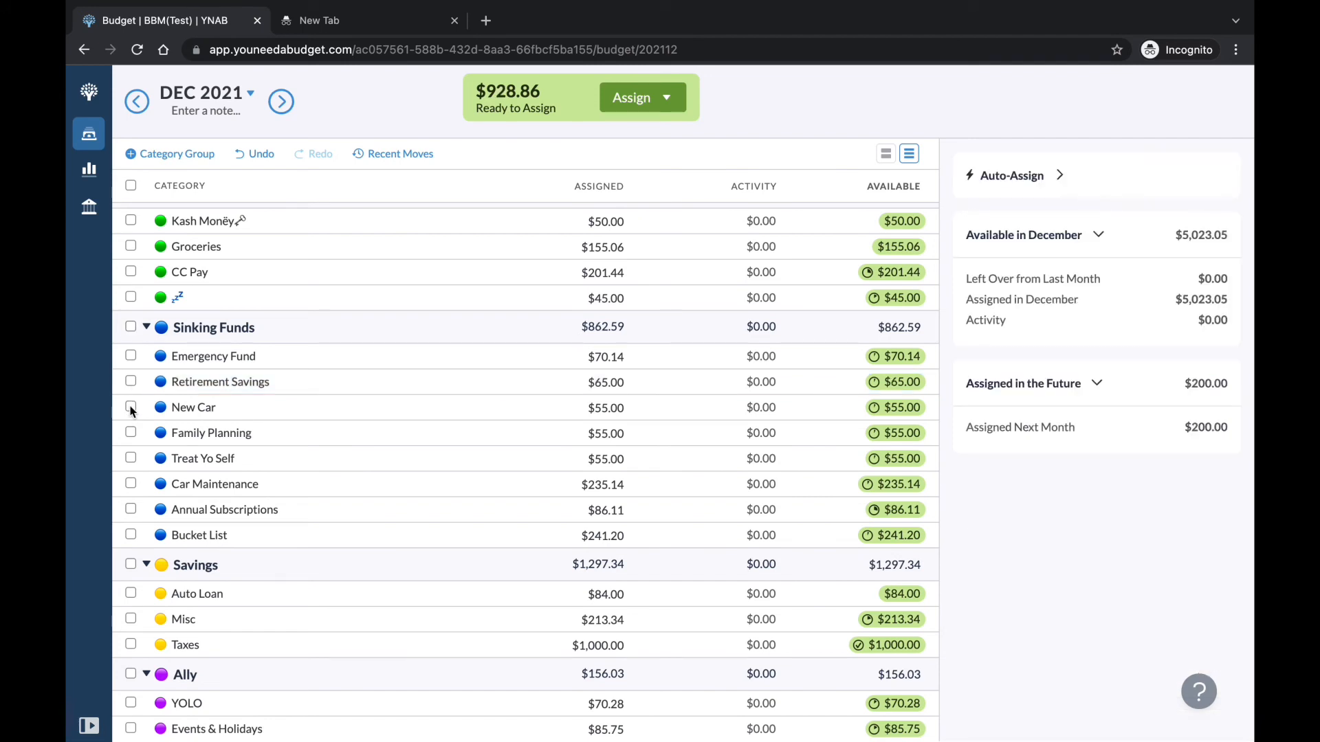
- Add $10 to the December 2021 amount assigned to New Car in Sinking Funds
left_click(131, 408)
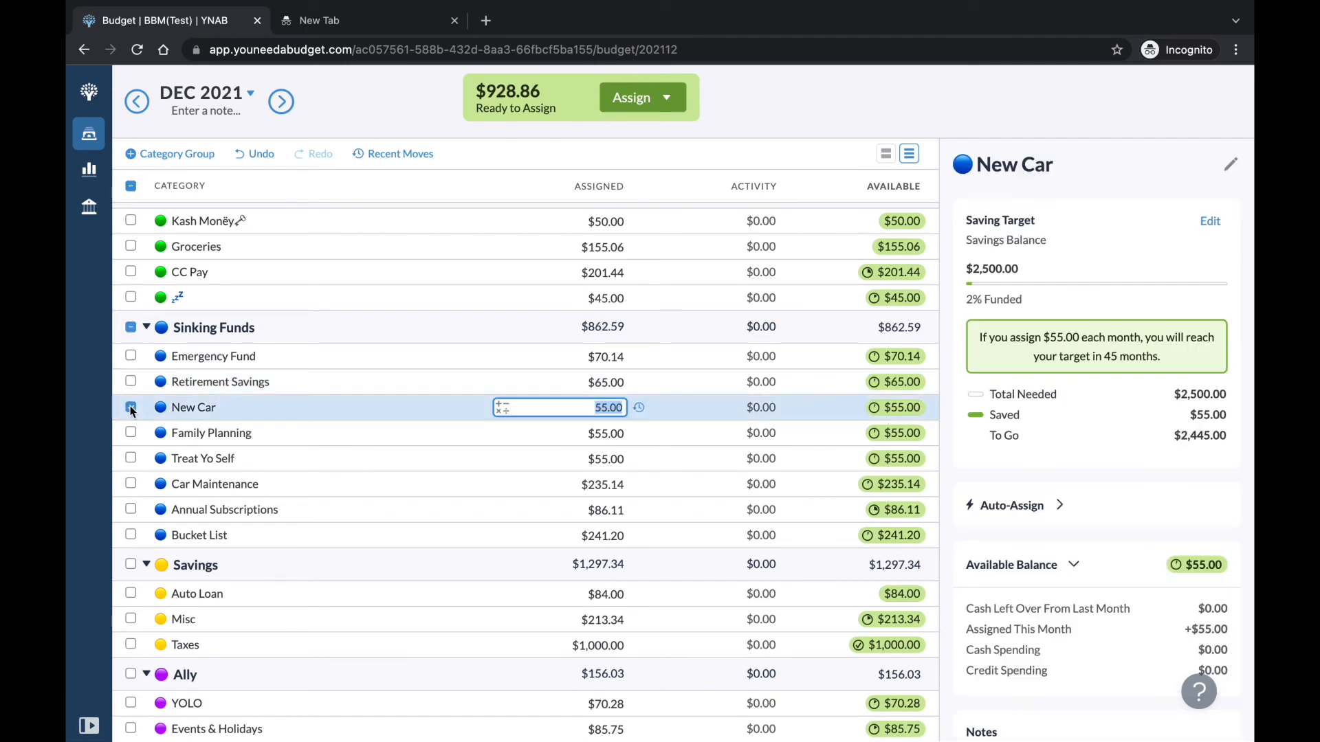
left_click(622, 408)
type("+10")
left_click(130, 408)
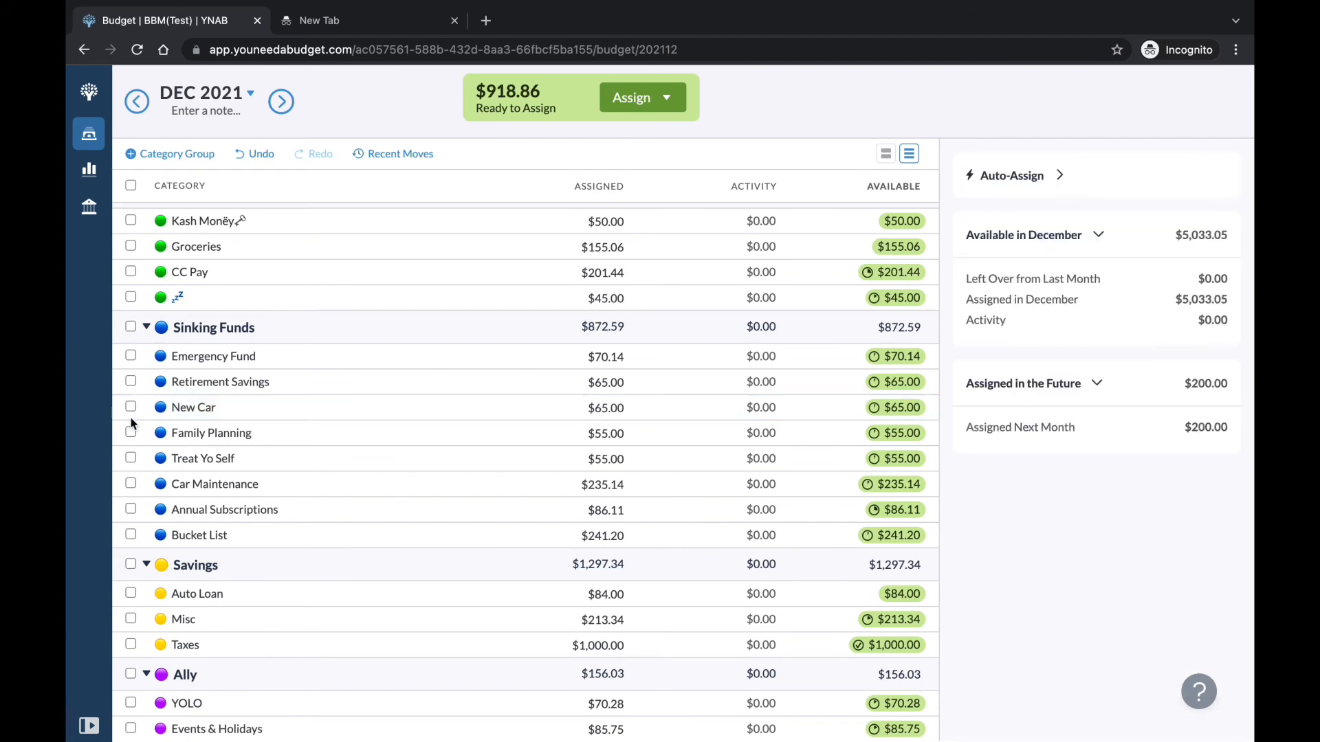
- Add $10 to the December 2021 amount assigned to Family Planning in Sinking Funds
left_click(131, 433)
key("Right")
type("+")
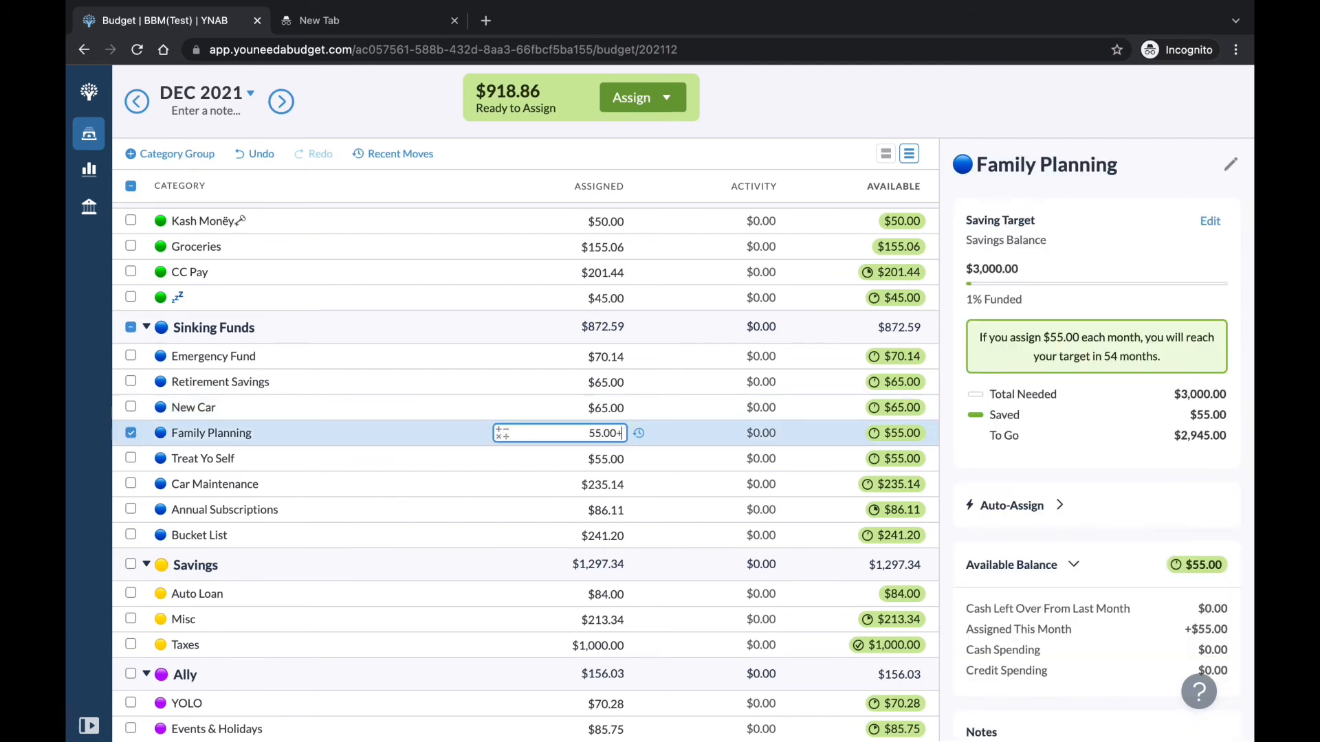
type("10")
key("Return")
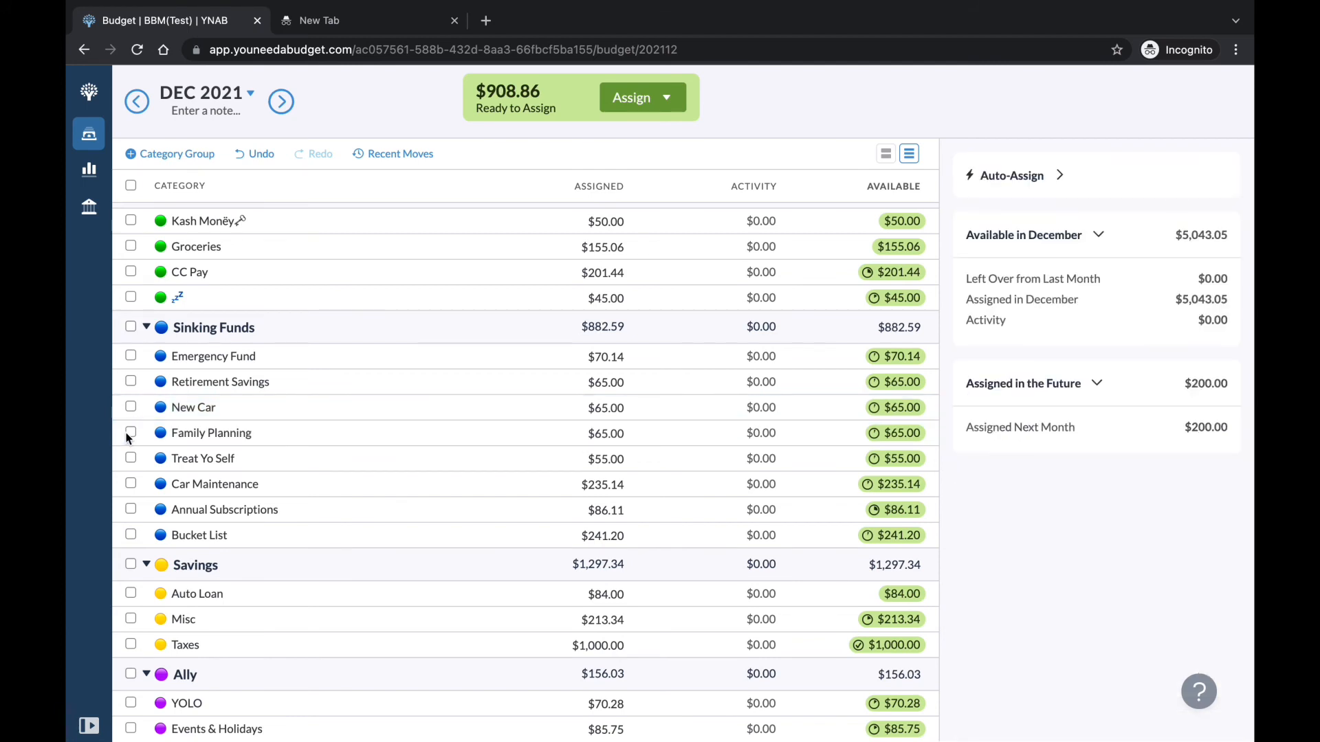
- Add $10 to the December 2021 amount assigned to Treat Yo Self in Sinking Funds
left_click(131, 459)
left_click(623, 459)
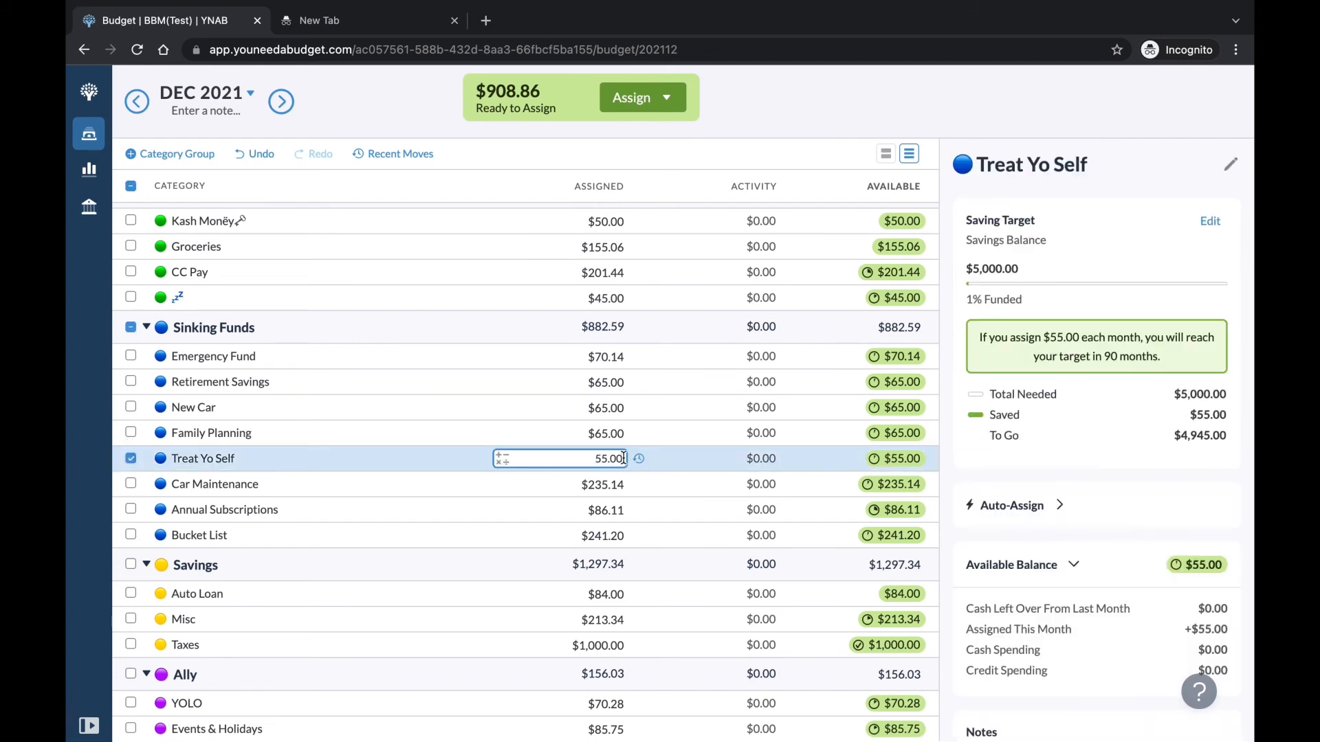
type("+10")
- Add $15 to the December 2021 amount assigned to Car Maintenance in Sinking Funds
left_click(623, 484)
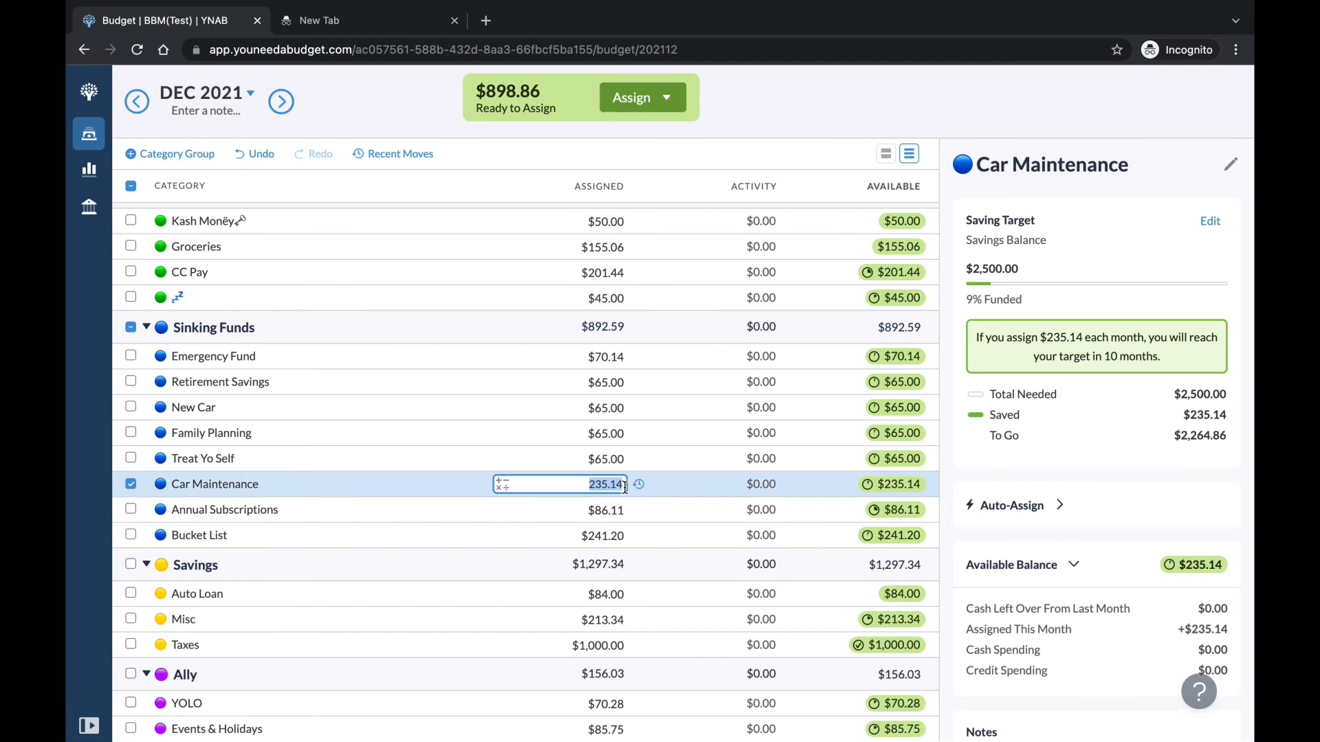
left_click(625, 487)
type("+15")
left_click(130, 485)
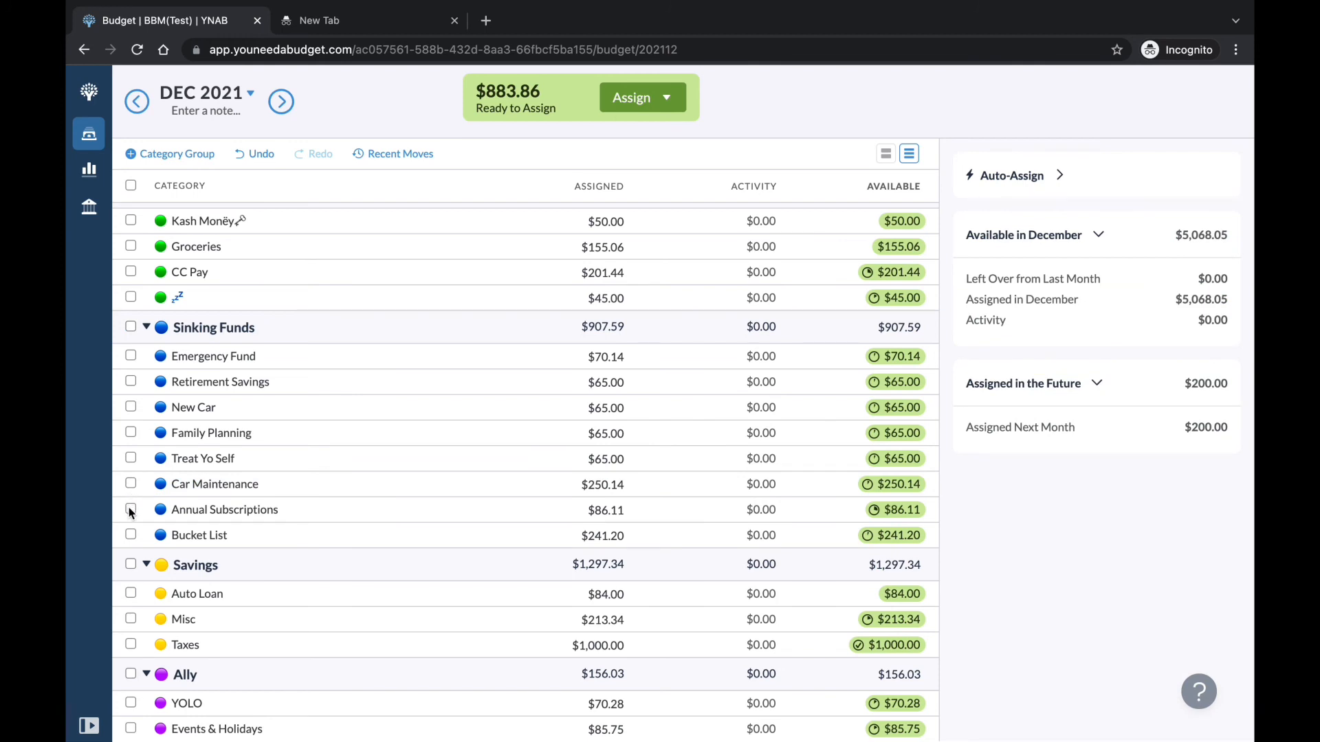
- Add $10 to the December 2021 amount assigned to Annual Subscriptions in Sinking Funds
left_click(130, 510)
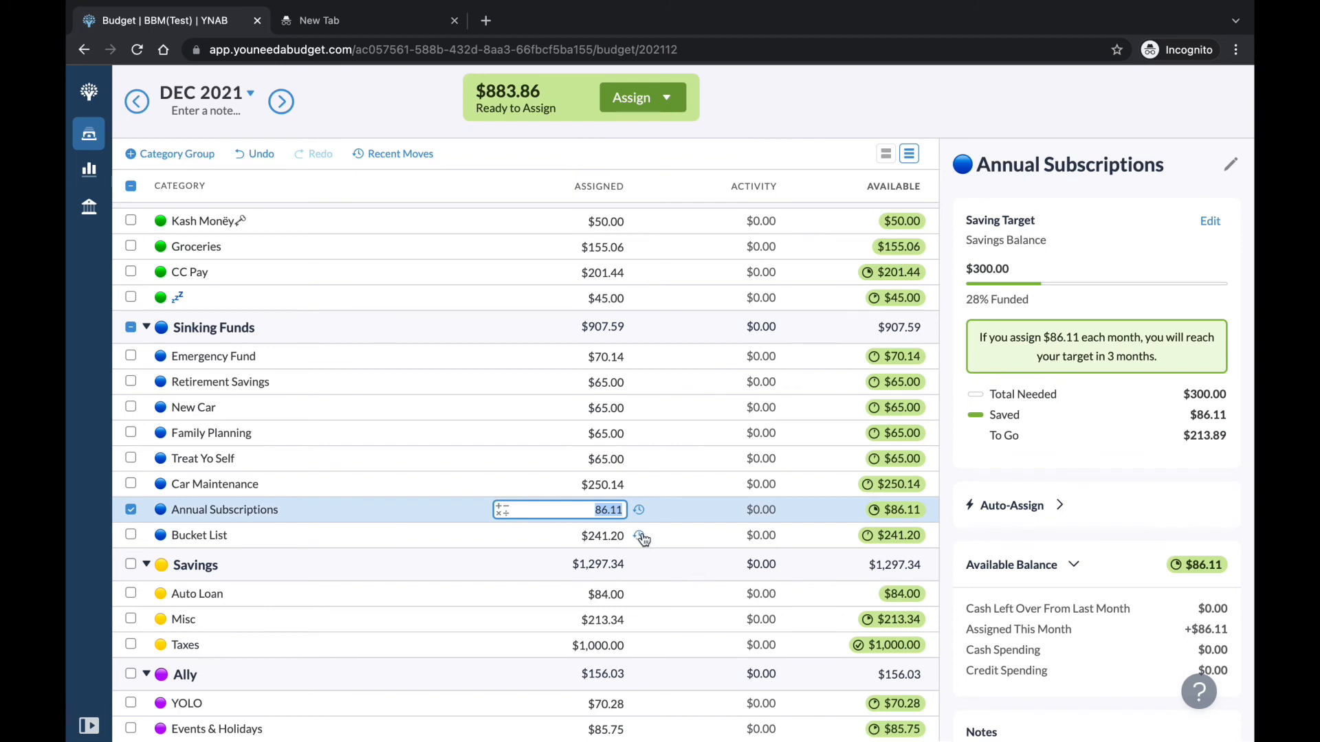
left_click(623, 512)
type("+10")
key("Return")
- Add $25 to the December 2021 amount assigned to Bucket List in Sinking Funds
left_click(130, 535)
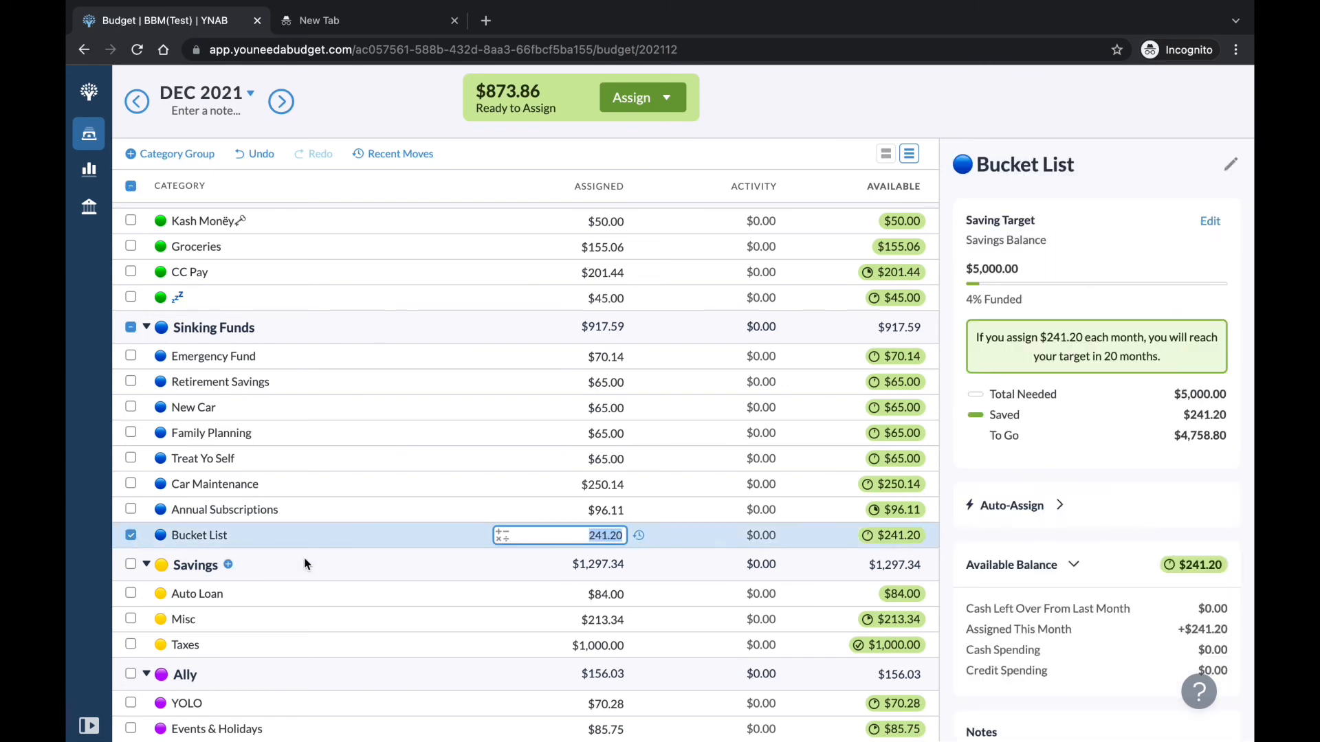
left_click(622, 537)
type("+25")
left_click(131, 537)
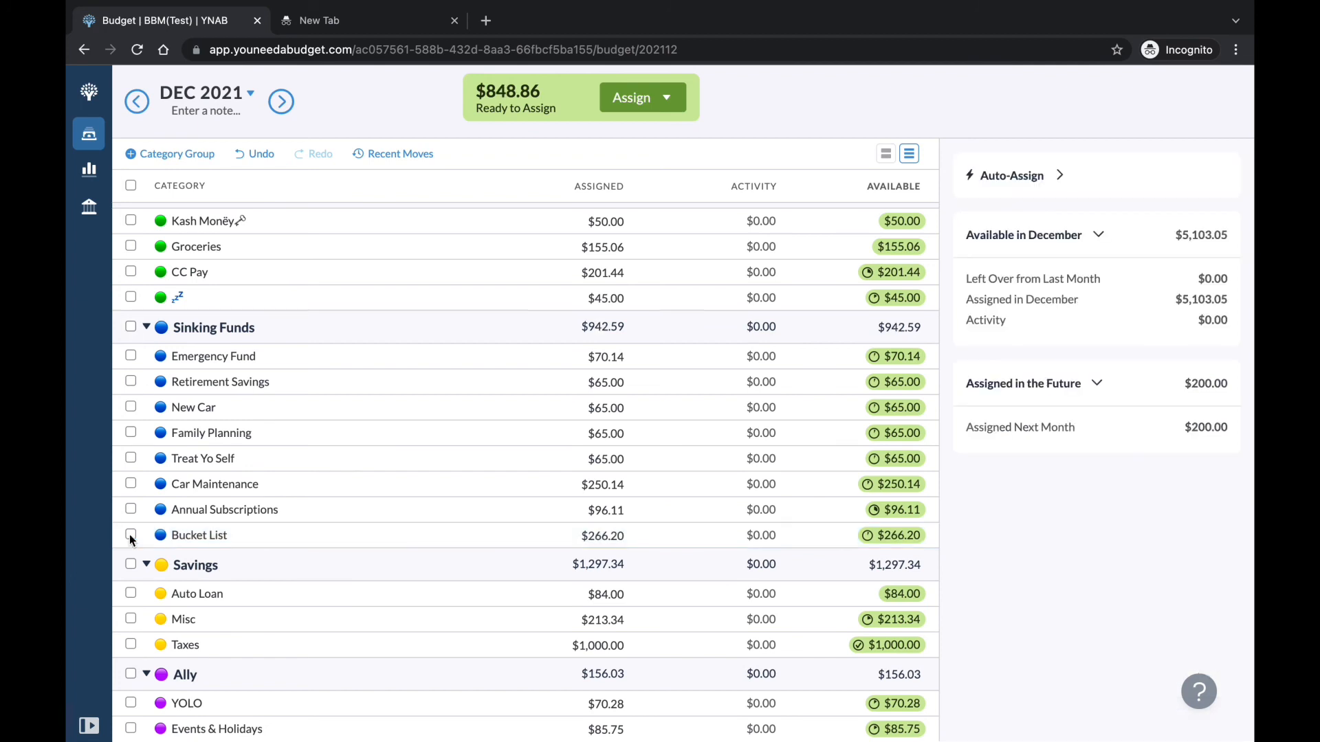
- Add $75 to the December 2021 amount assigned to Auto Loan in Savings
left_click(131, 594)
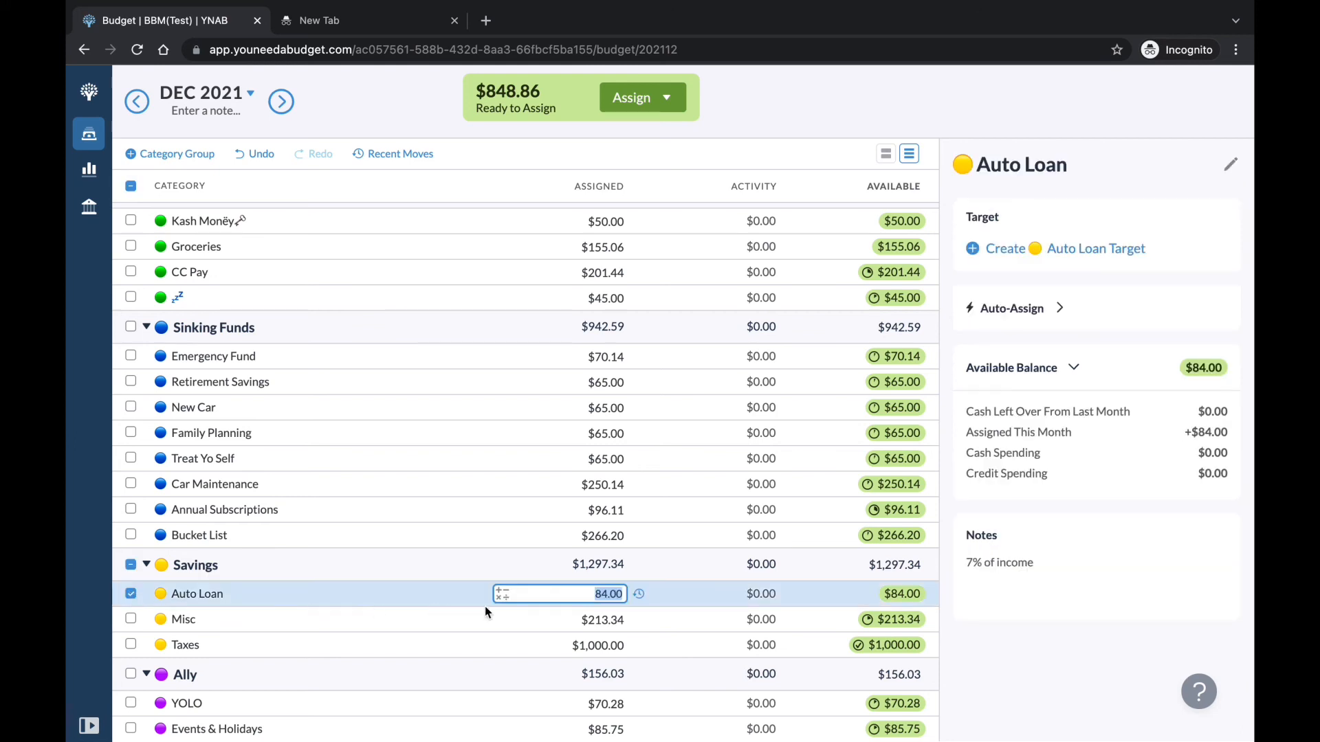
left_click(621, 594)
type("+75")
left_click(128, 595)
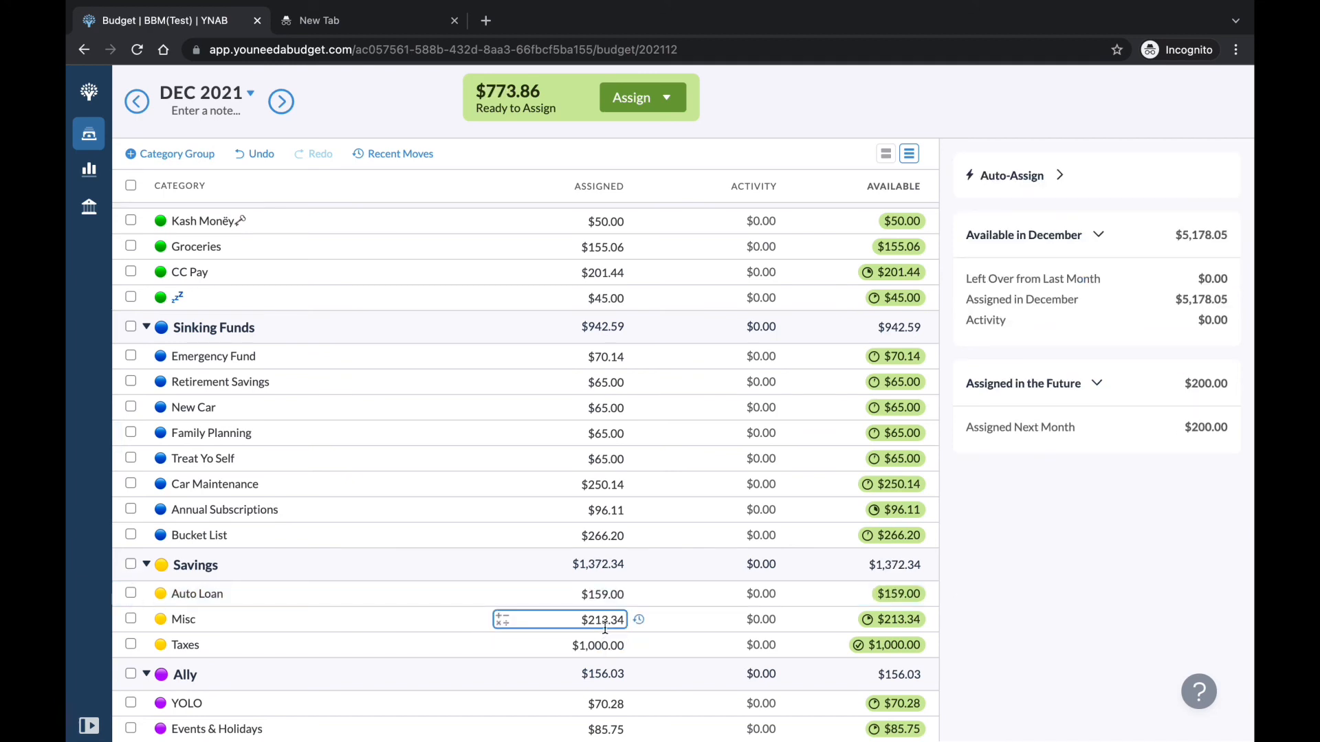
- Add $25 to the December 2021 amount assigned to Misc in Savings
left_click(626, 622)
left_click(626, 621)
left_click(626, 621)
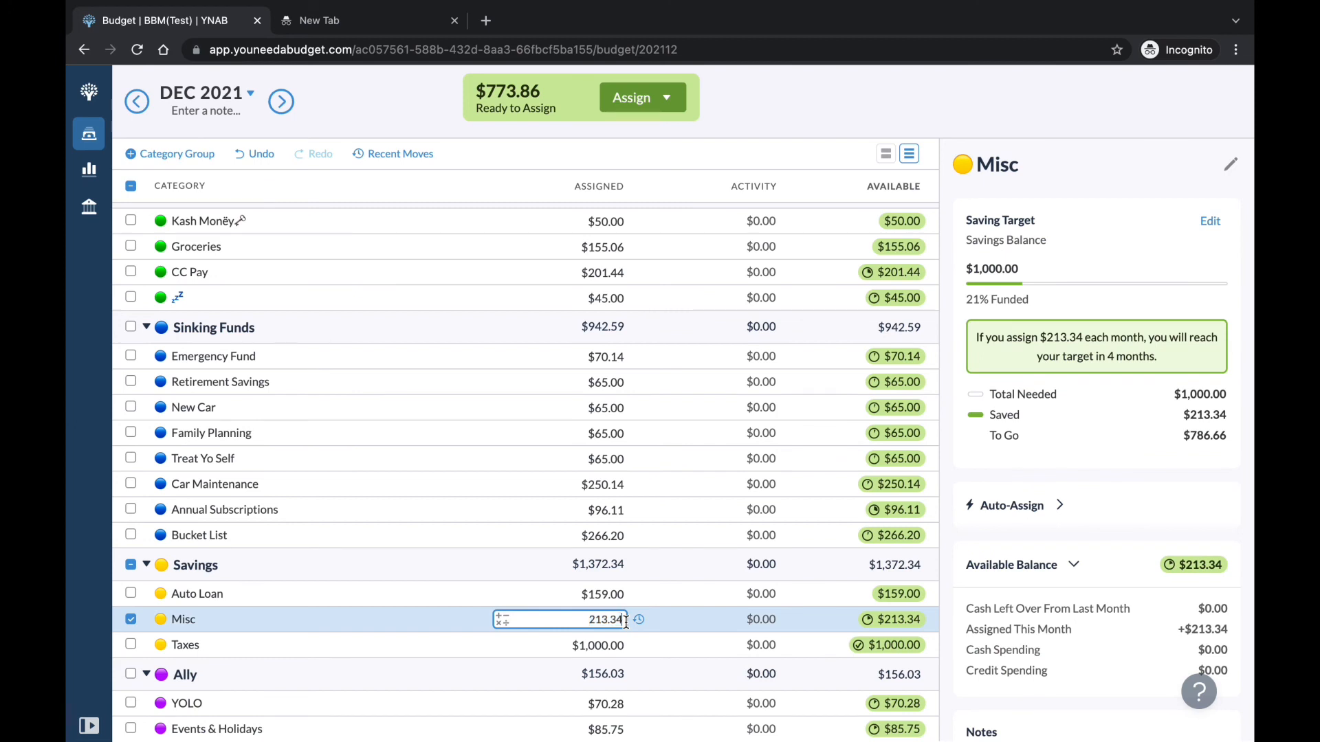
type("+25")
left_click(131, 620)
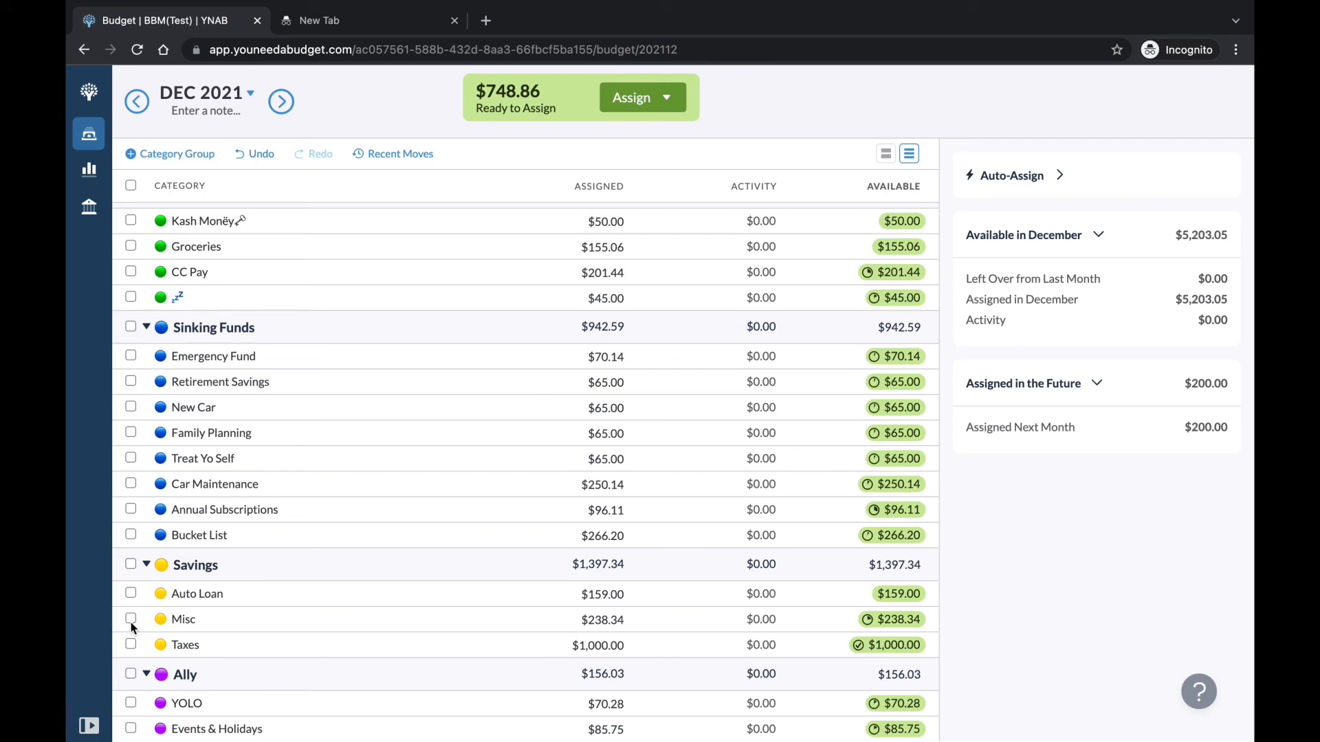
- Add $10 to the December 2021 amount assigned to YOLO in the Ally group
left_click(131, 703)
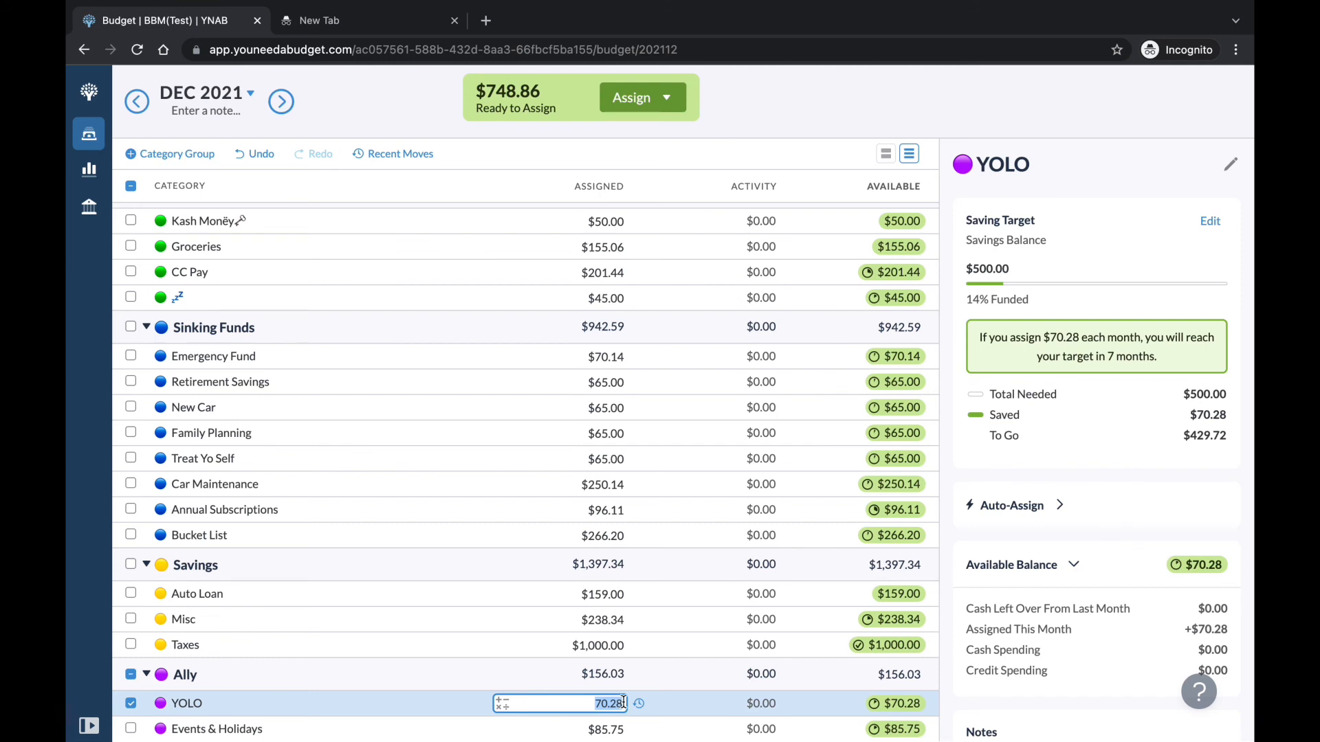
left_click(622, 703)
type("+10")
left_click(131, 704)
- Add $10 to the December 2021 amount assigned to Events & Holidays in the Ally group
left_click(131, 729)
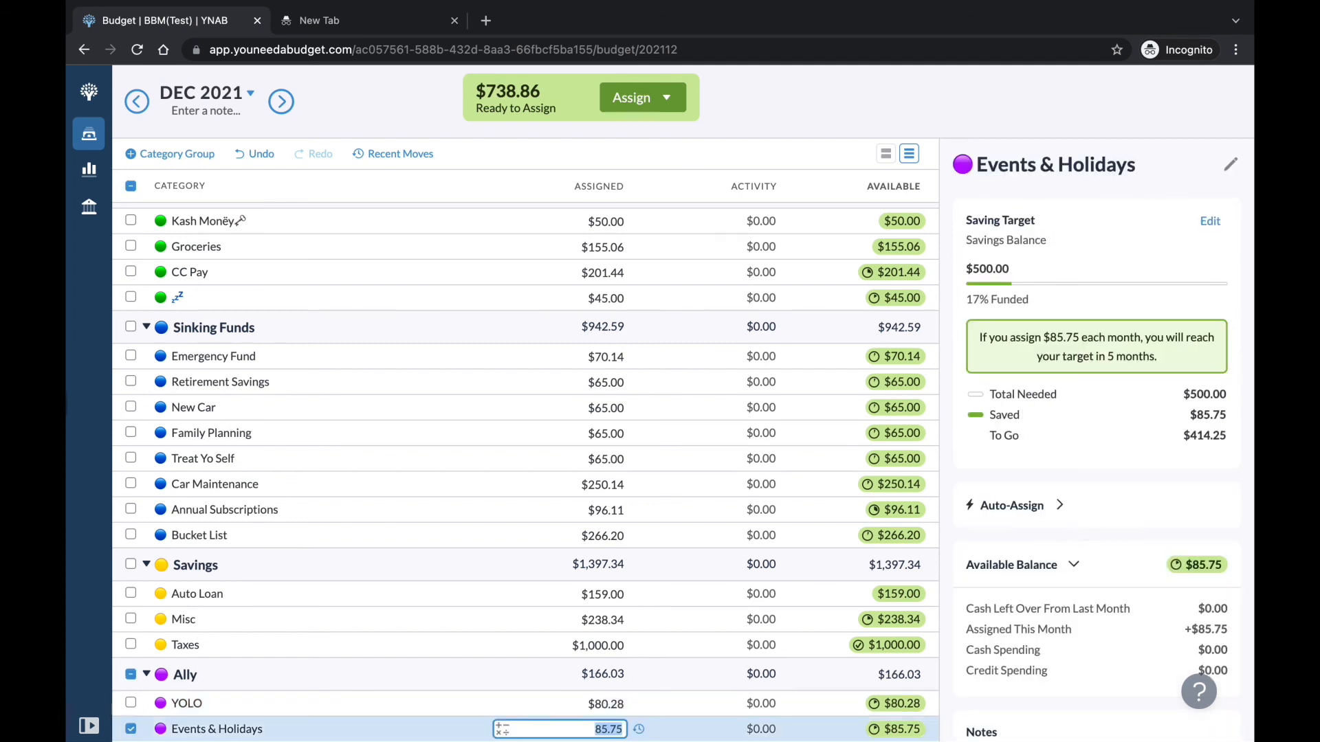
left_click(624, 728)
type("+10")
left_click(129, 730)
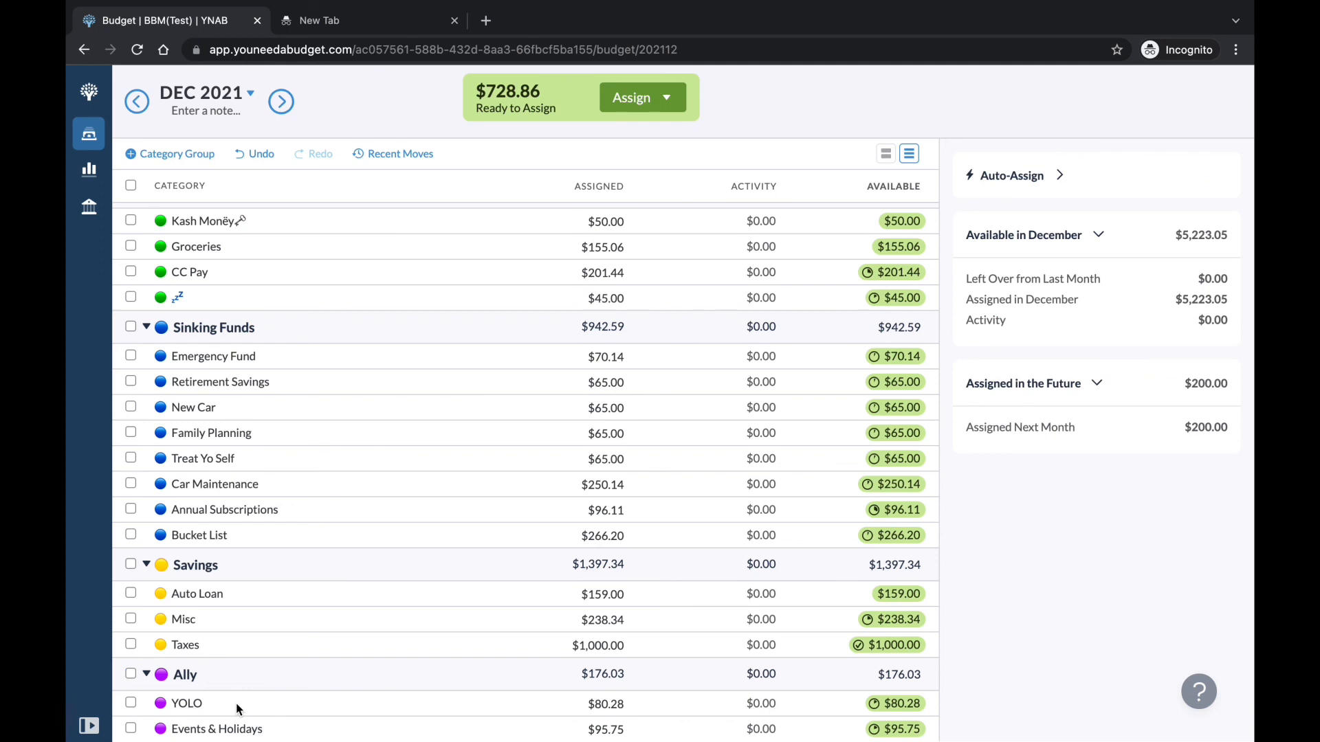
- Add $3.86 to the December 2021 amount assigned to Unbudgeted in Checking
scroll(362, 585, "up", 7)
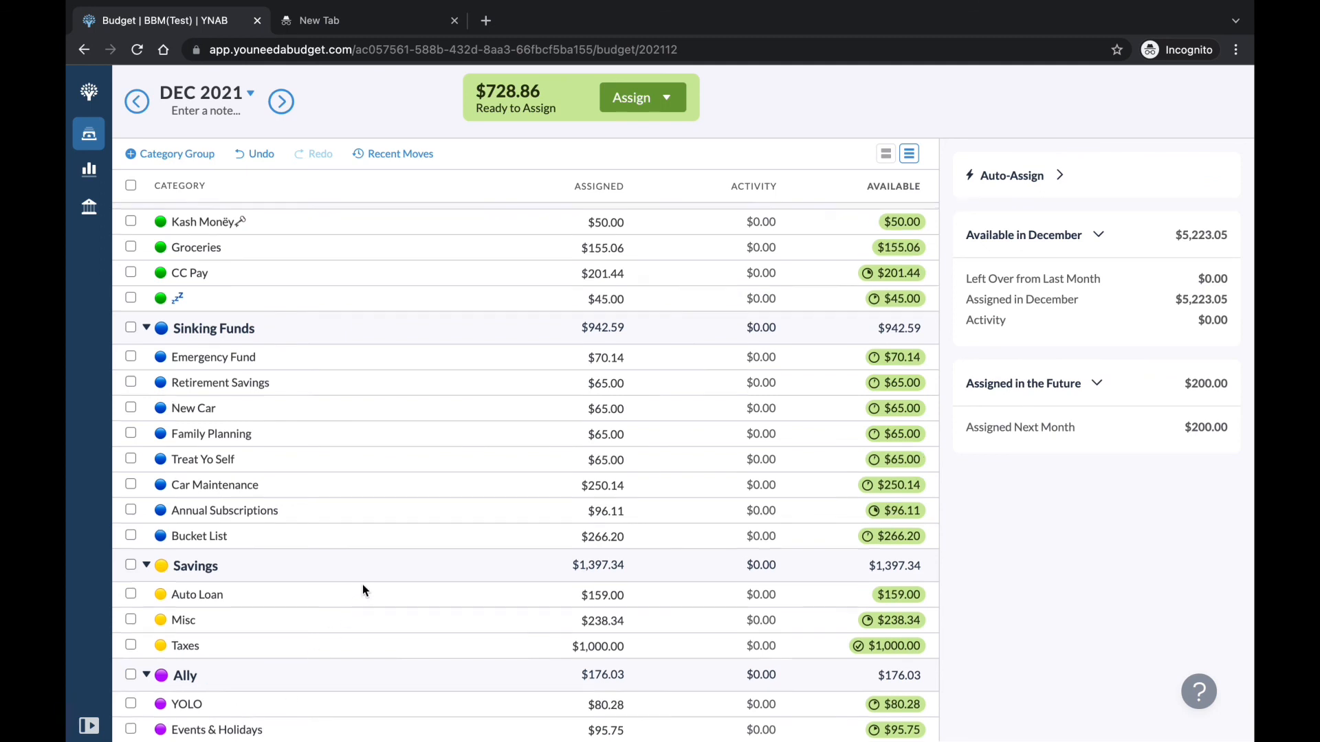
scroll(362, 589, "up", 1)
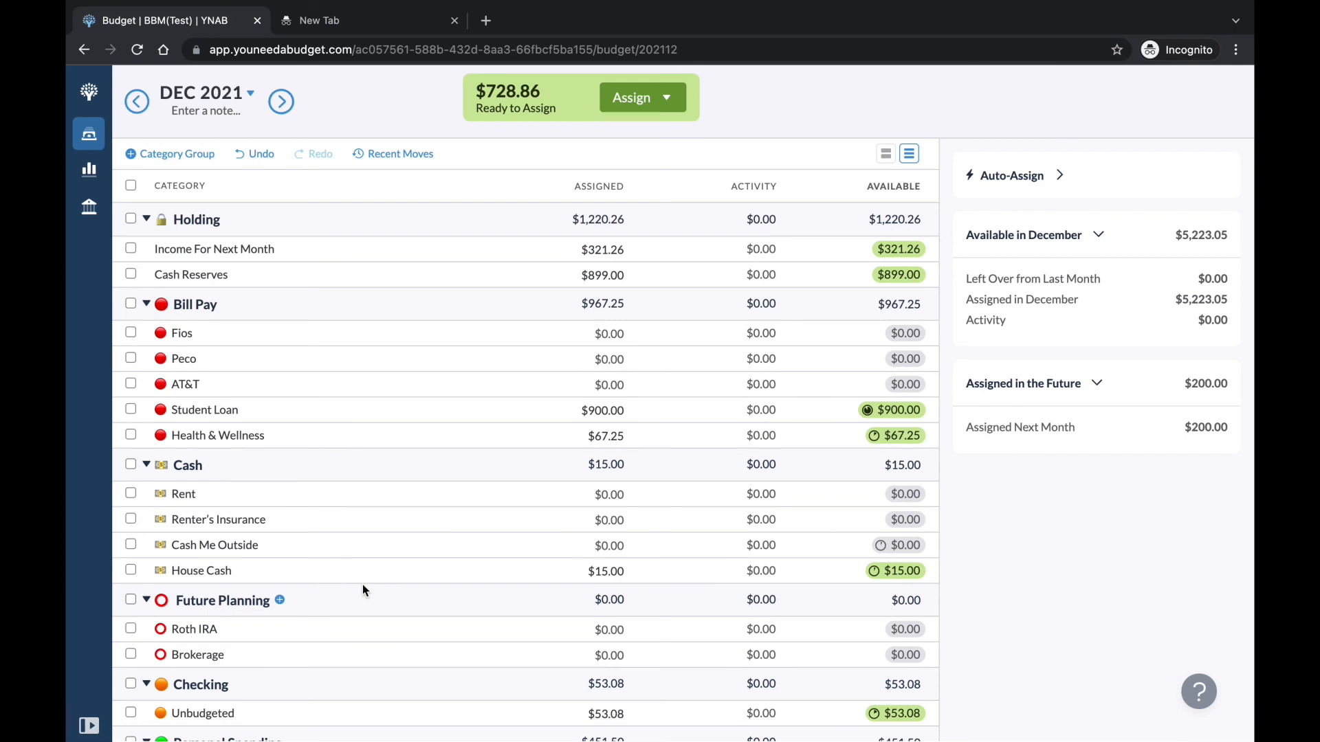
scroll(362, 585, "down", 2)
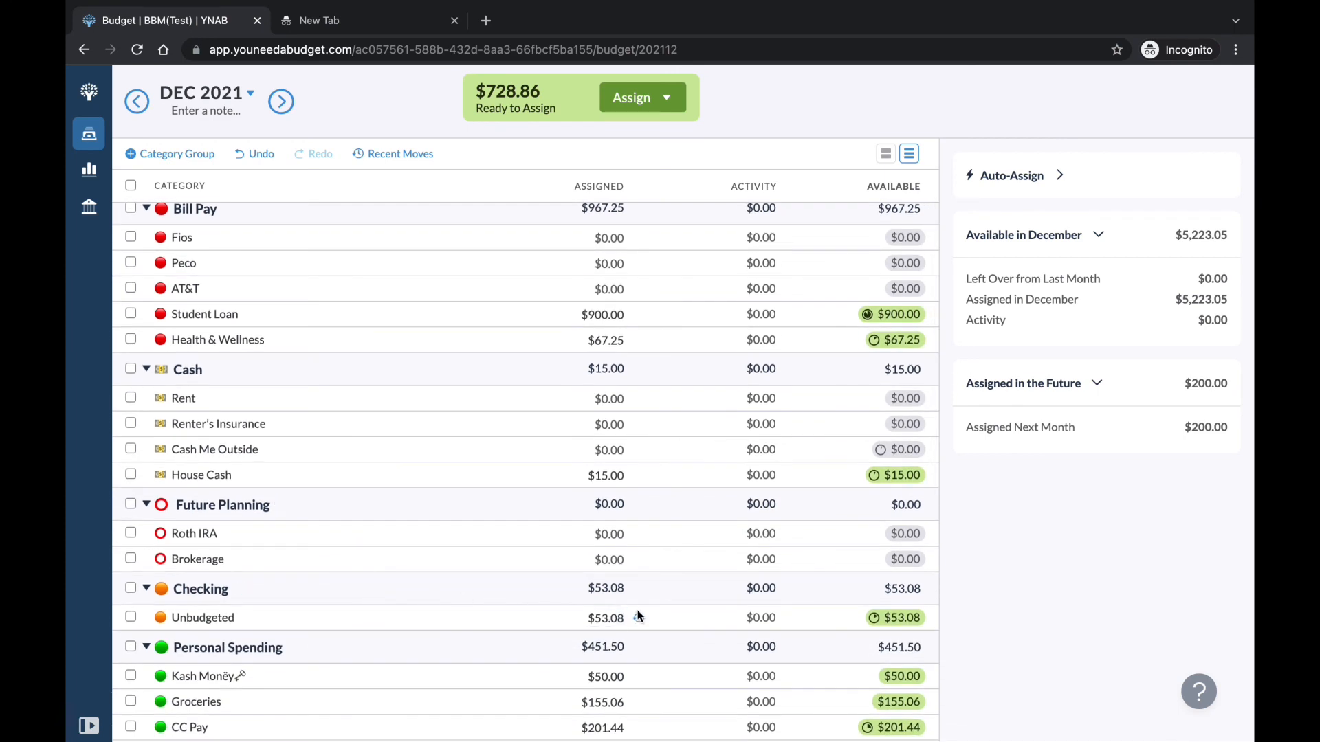
left_click(626, 617)
left_click(625, 617)
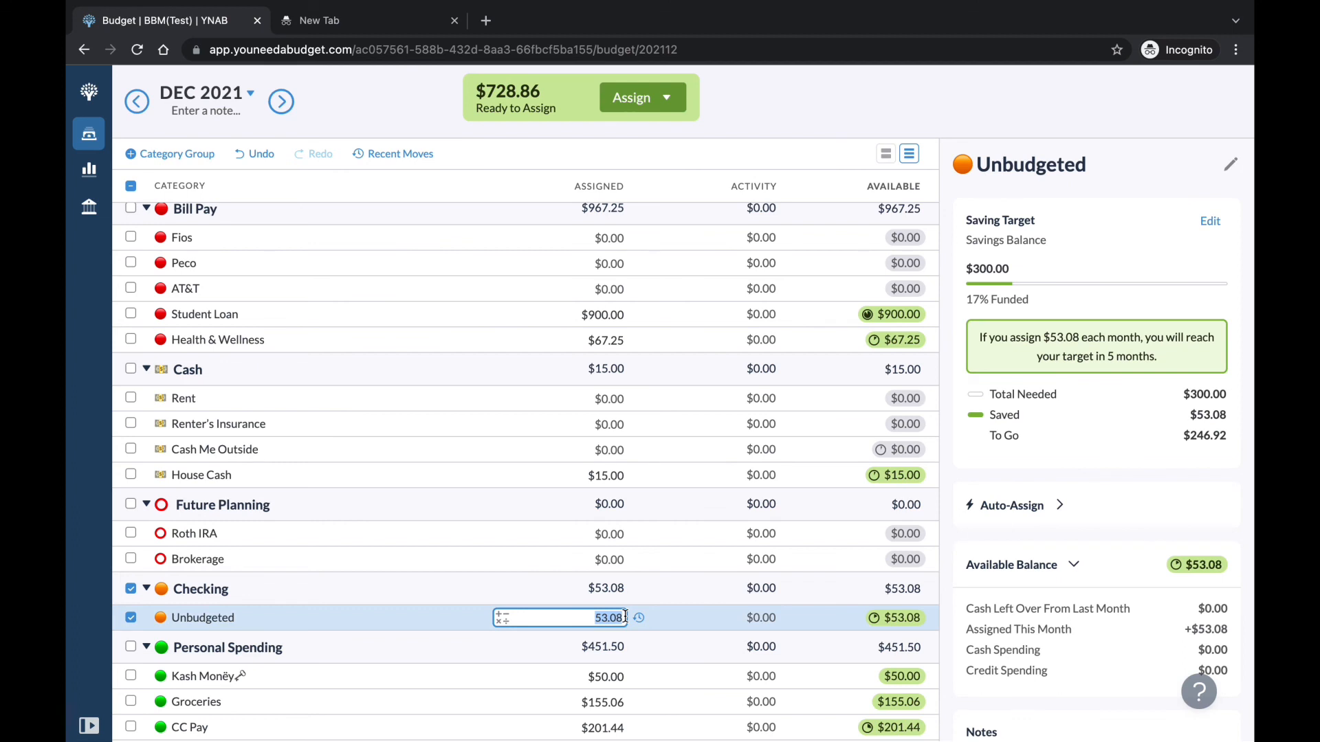
left_click(625, 617)
type("+3.86")
left_click(135, 618)
- Assign $25 to Roth IRA in Future Planning for December 2021
left_click(617, 536)
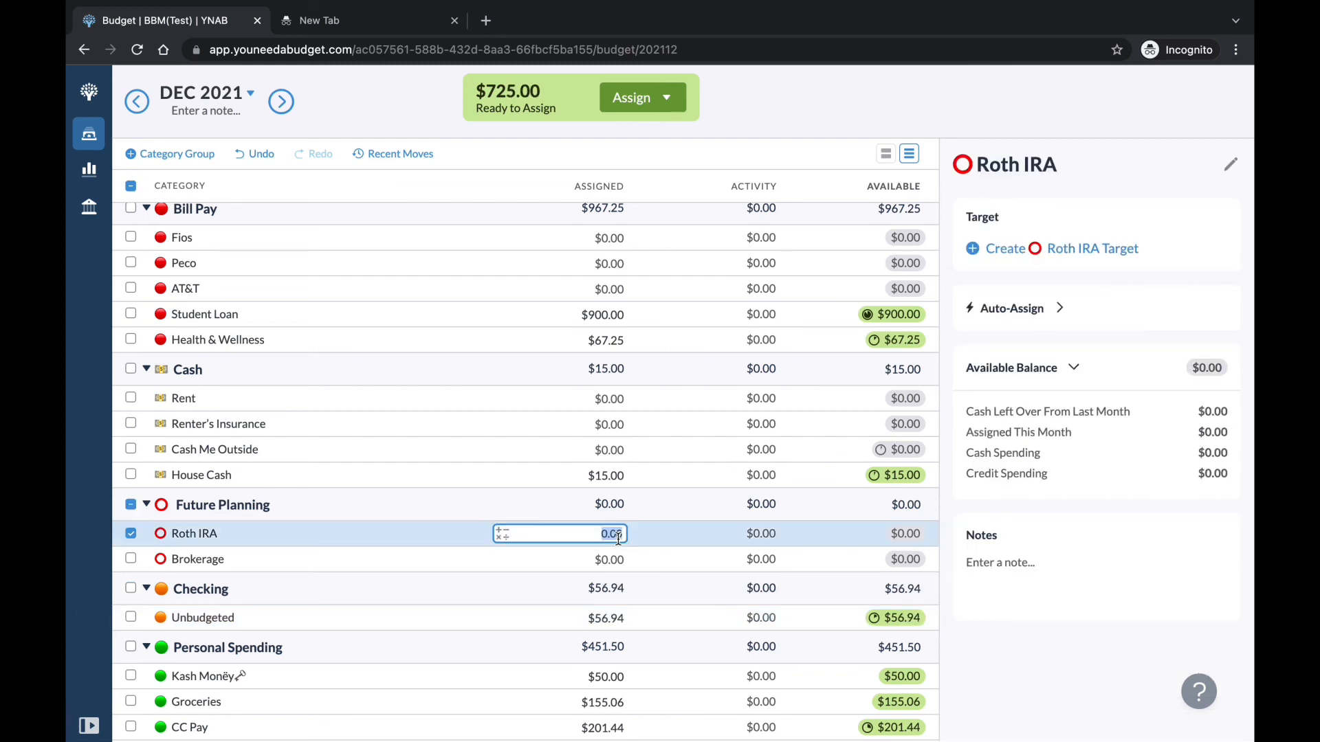
type("25")
scroll(524, 468, "down", 1)
scroll(611, 538, "up", 1)
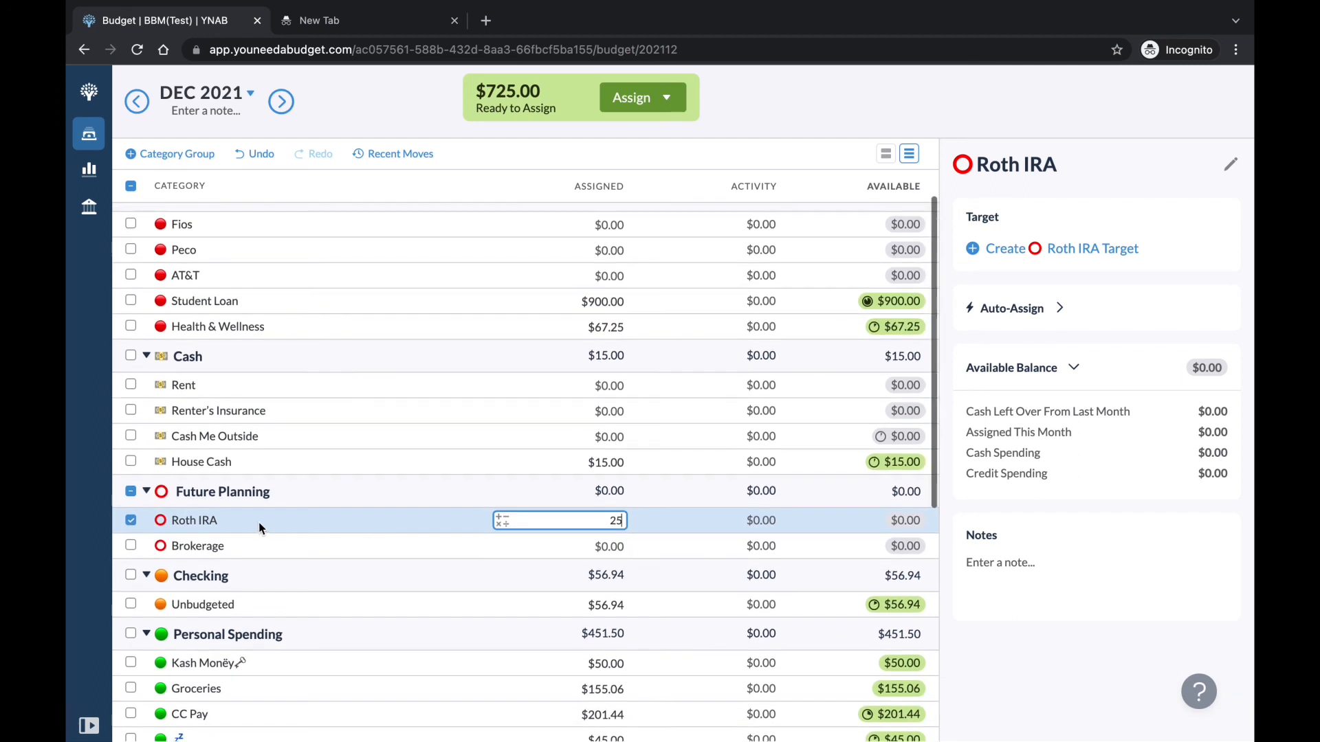
scroll(129, 525, "down", 1)
left_click(130, 519)
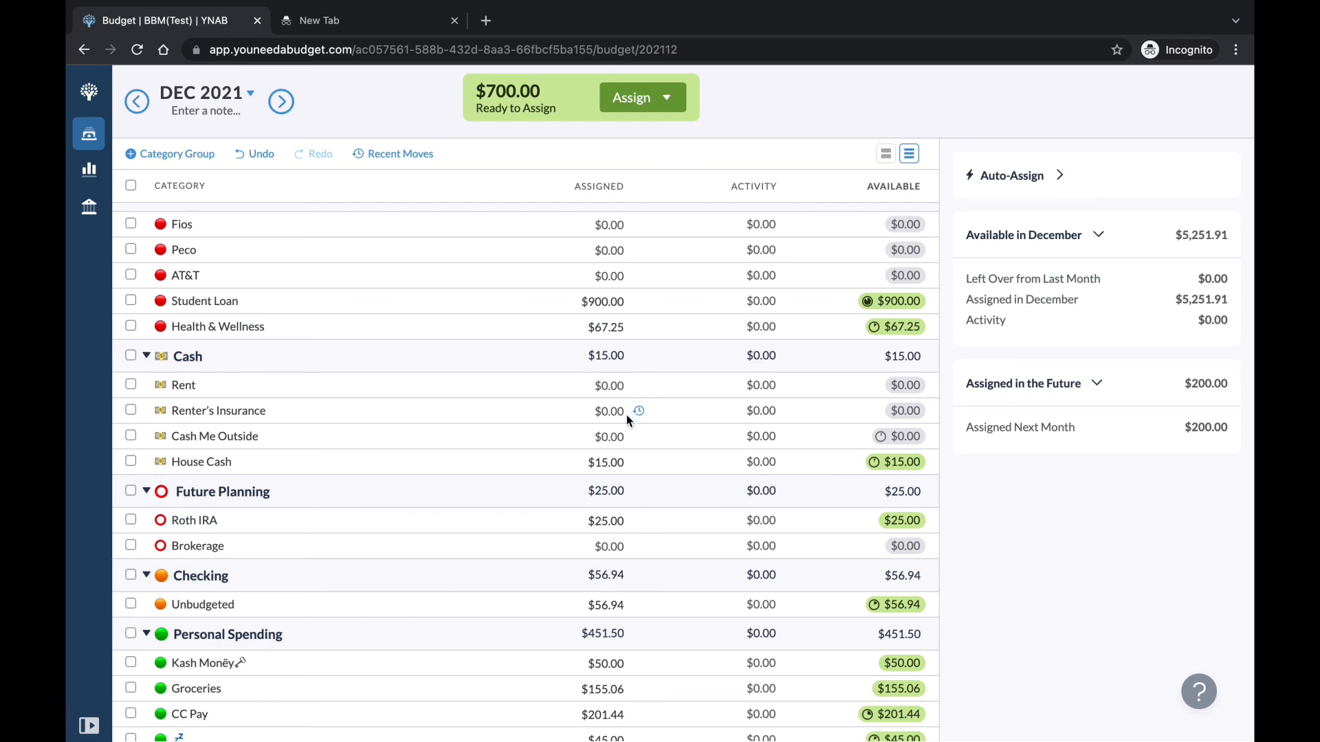
- Add $5 to the December 2021 amount assigned to House Cash in the Cash group
scroll(625, 414, "up", 2)
left_click(622, 570)
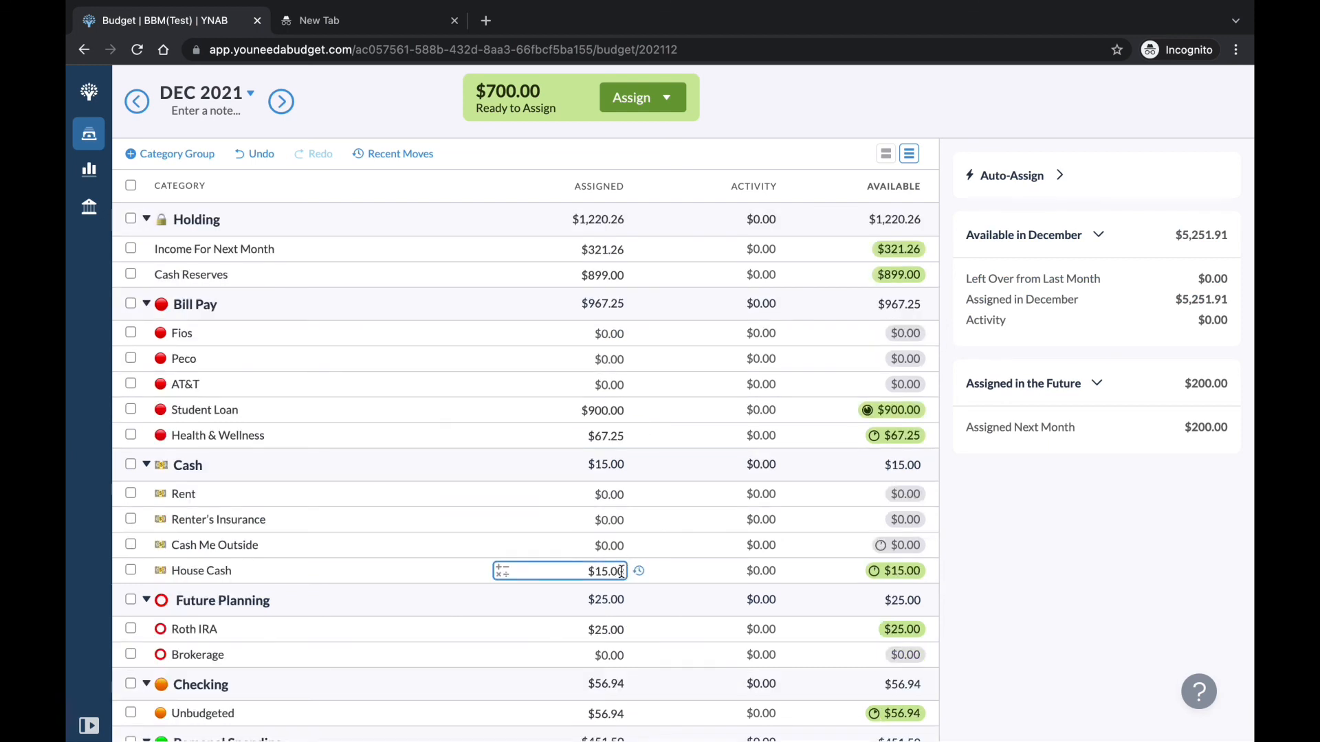
left_click(624, 571)
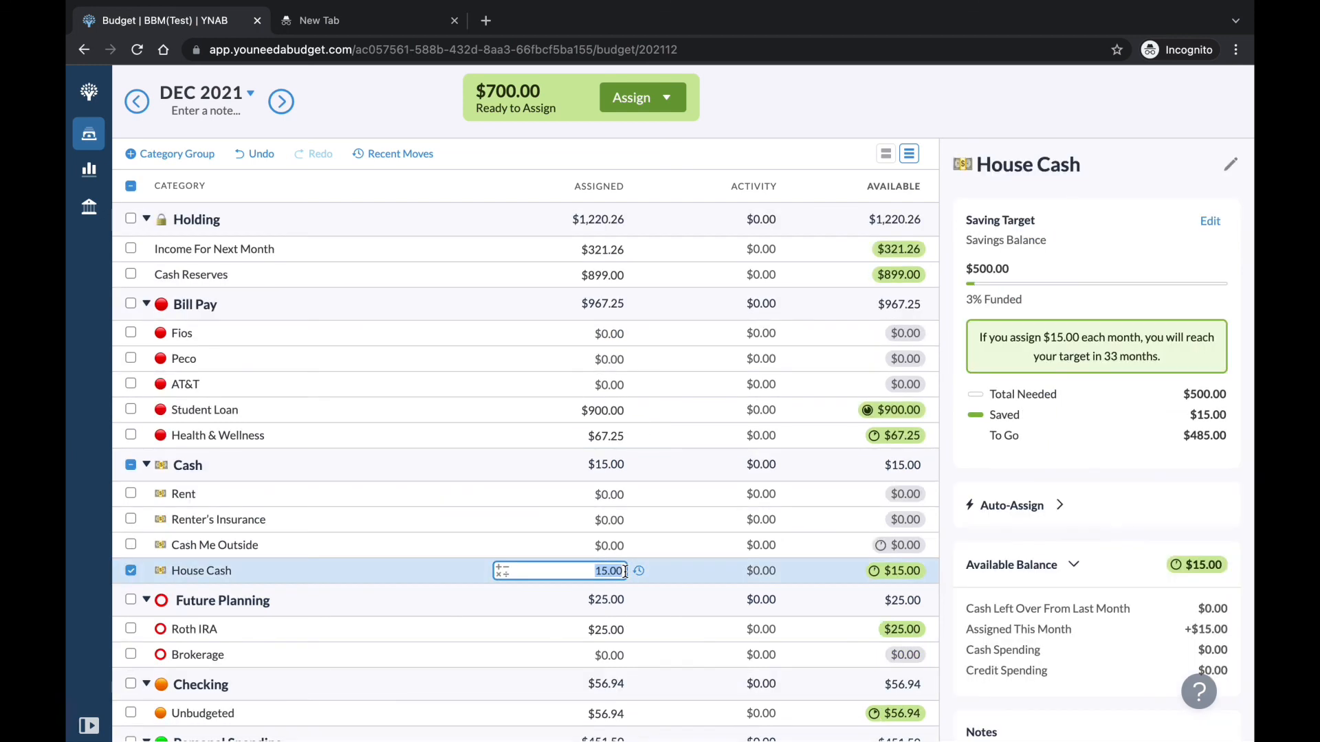
left_click(625, 571)
type("+5")
left_click(129, 571)
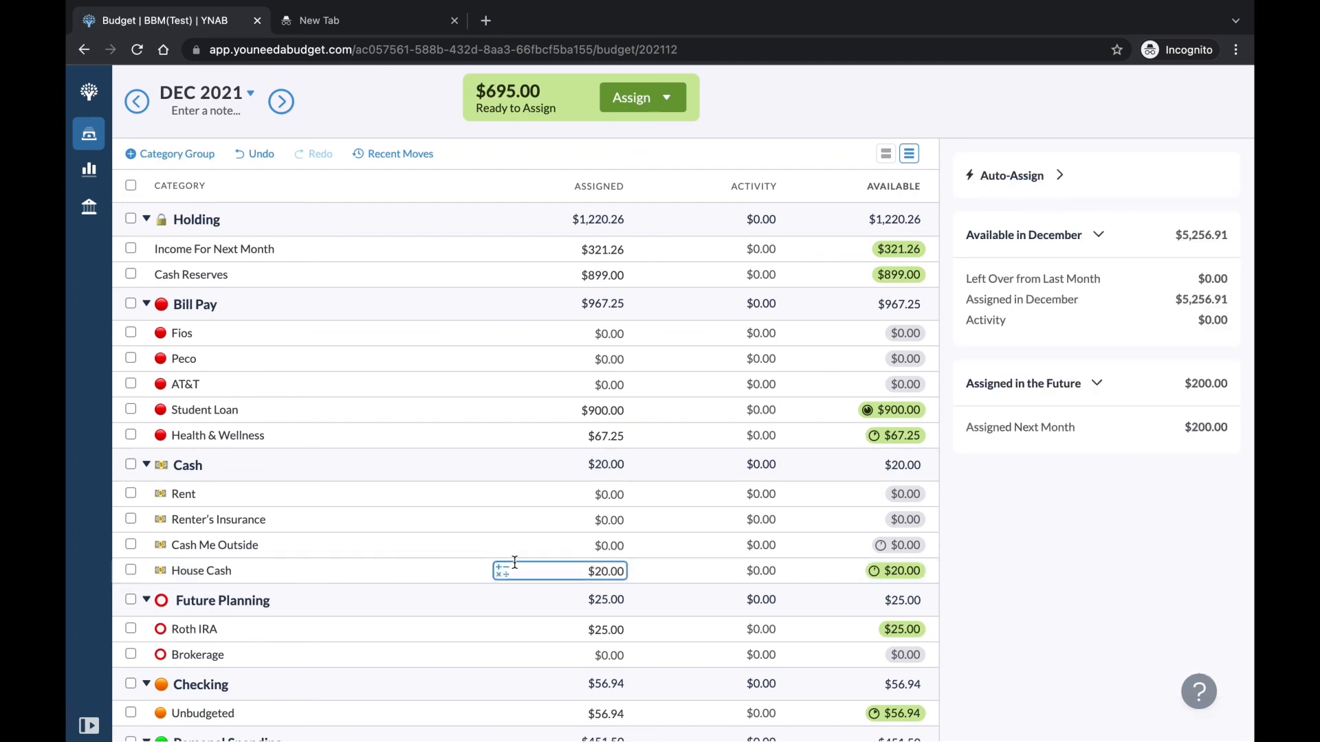
- Assign $15 to Cash Me Outside in the Cash group for December 2021
left_click(614, 547)
left_click(614, 546)
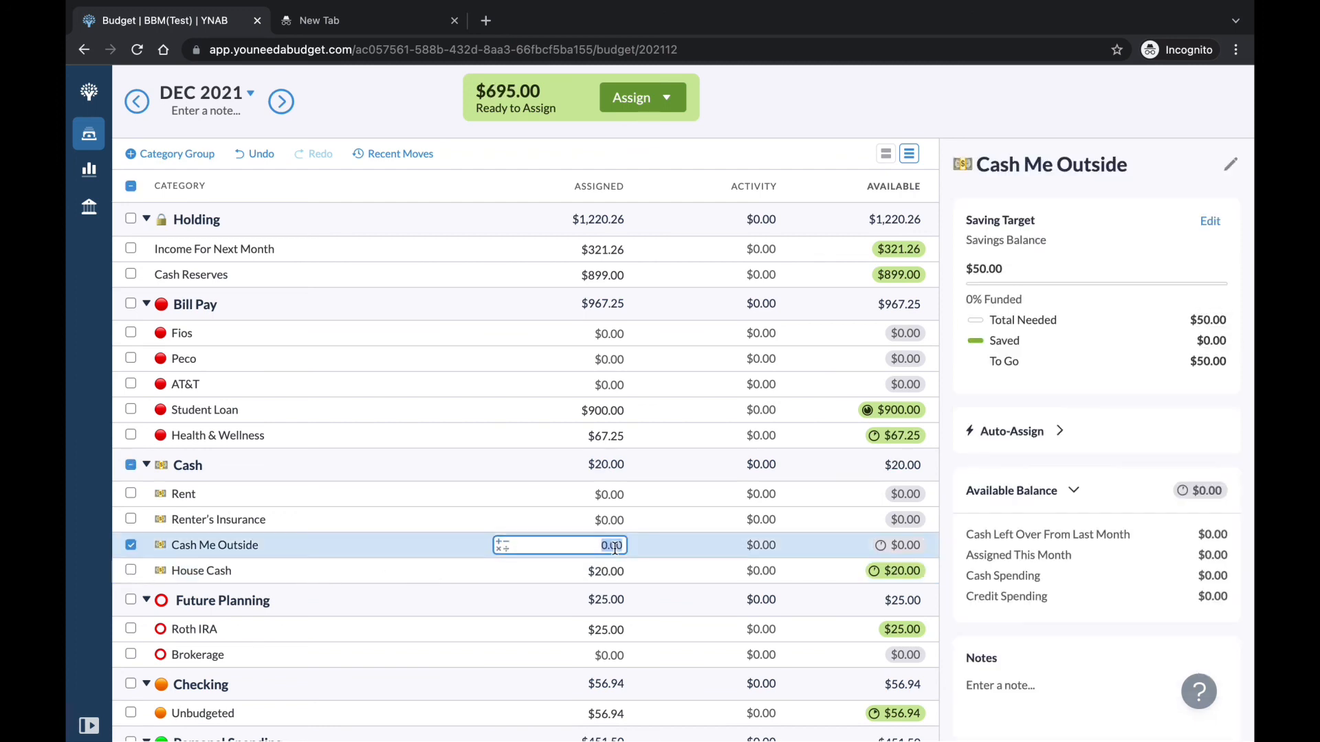
type("15")
key("Return")
left_click(131, 546)
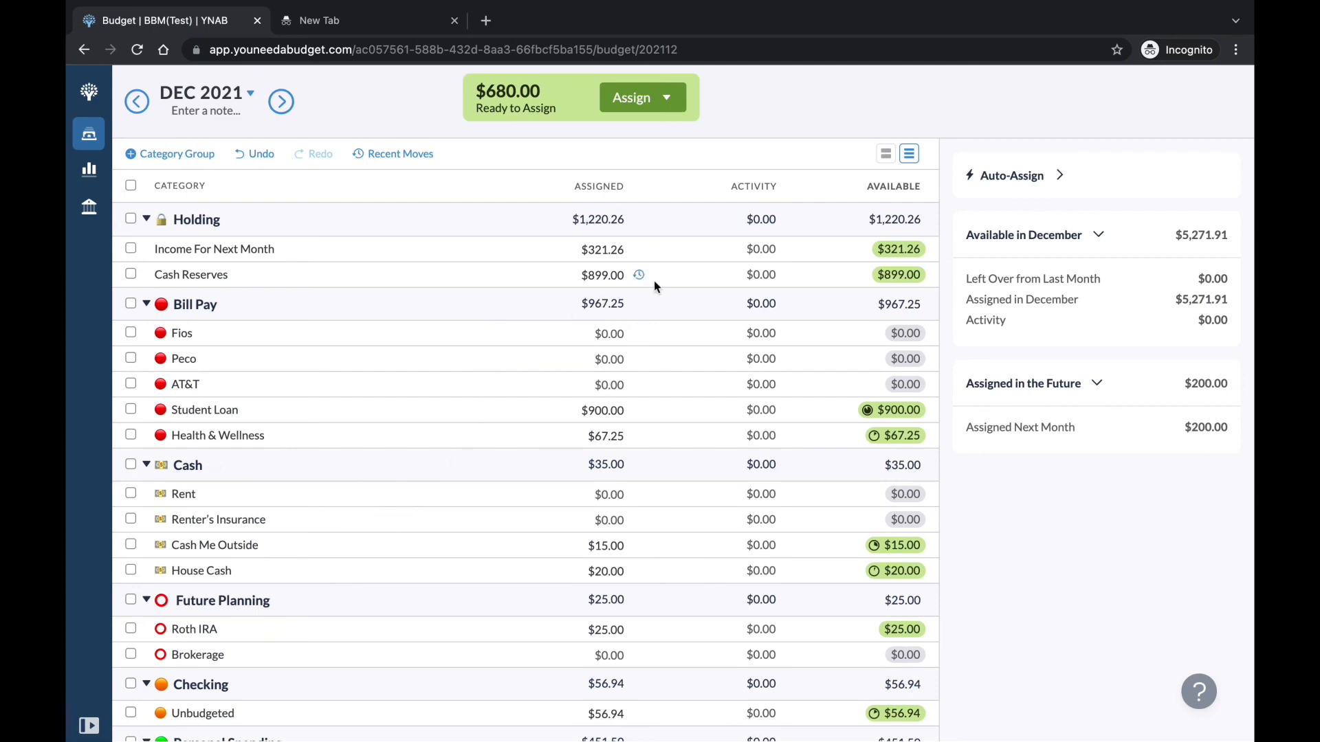
- Add $680 to the December 2021 amount assigned to Cash Reserves in Holding, and open the January 2022 budget
left_click(626, 277)
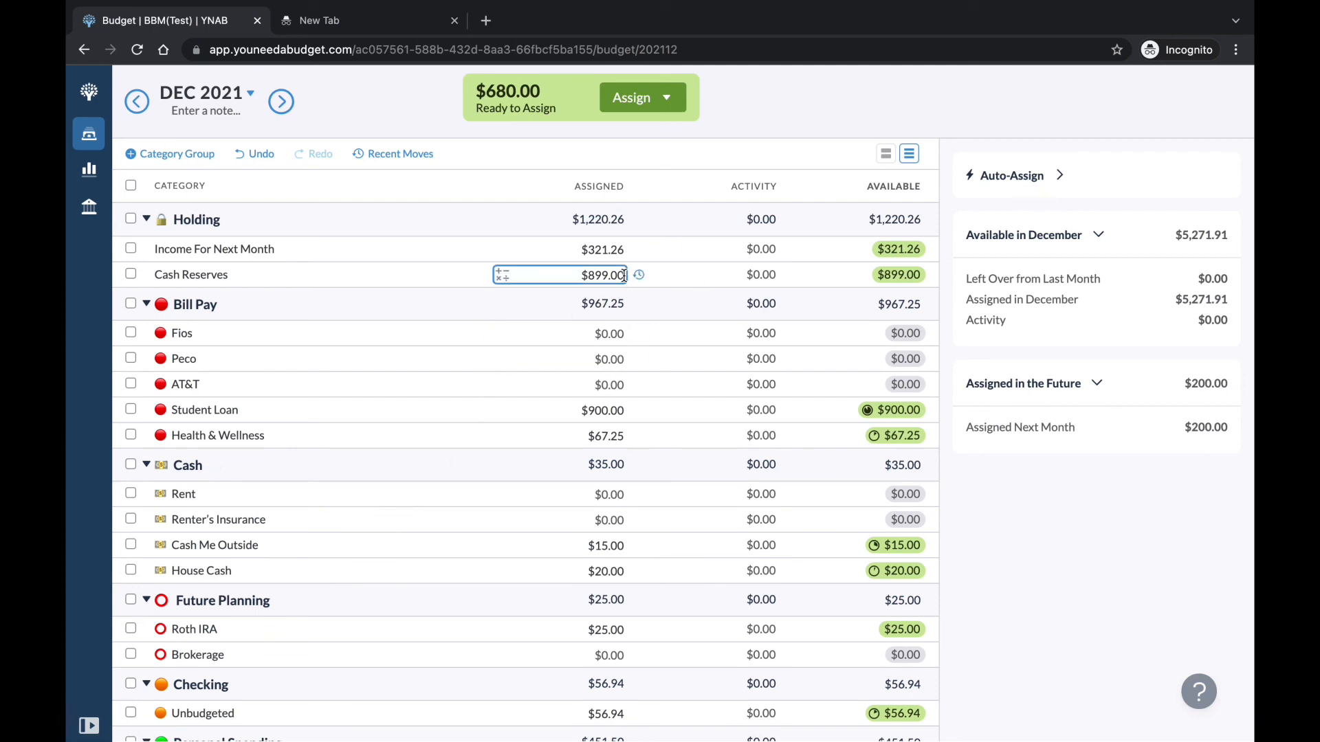
left_click(623, 276)
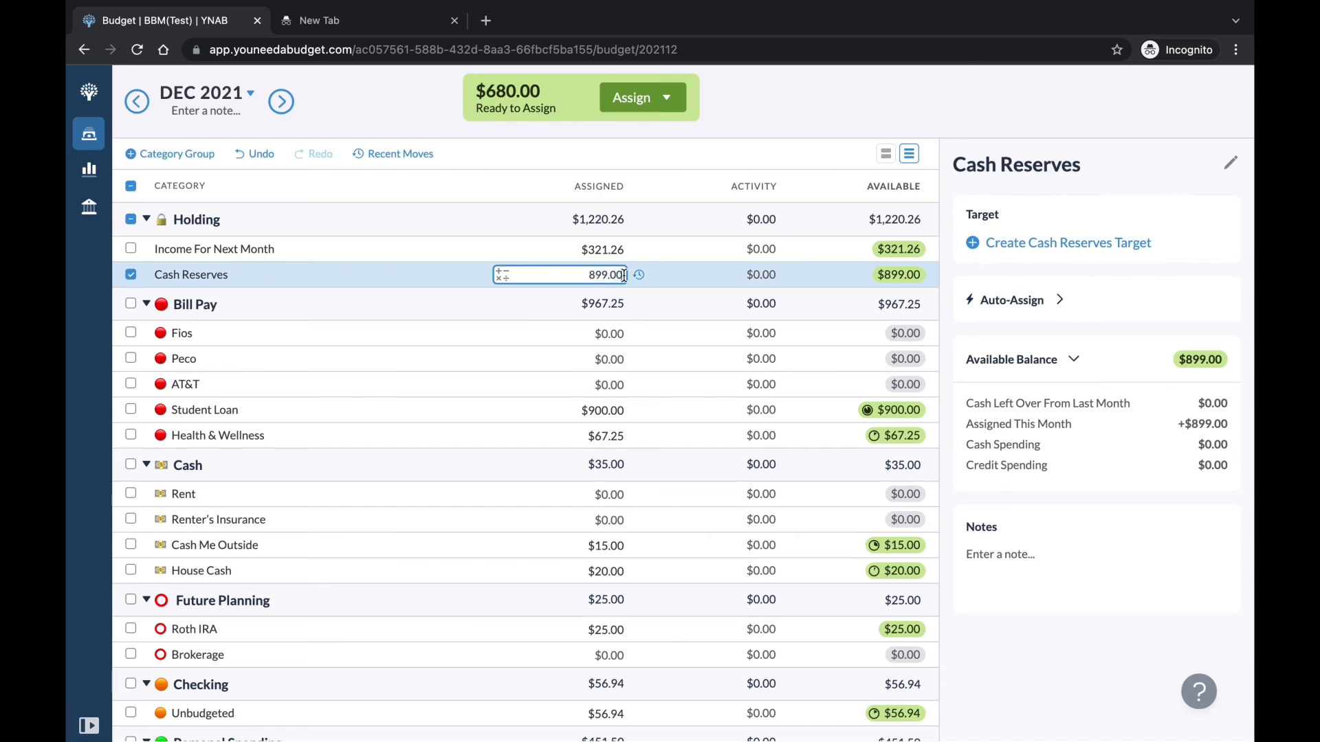
type("+680")
left_click(130, 275)
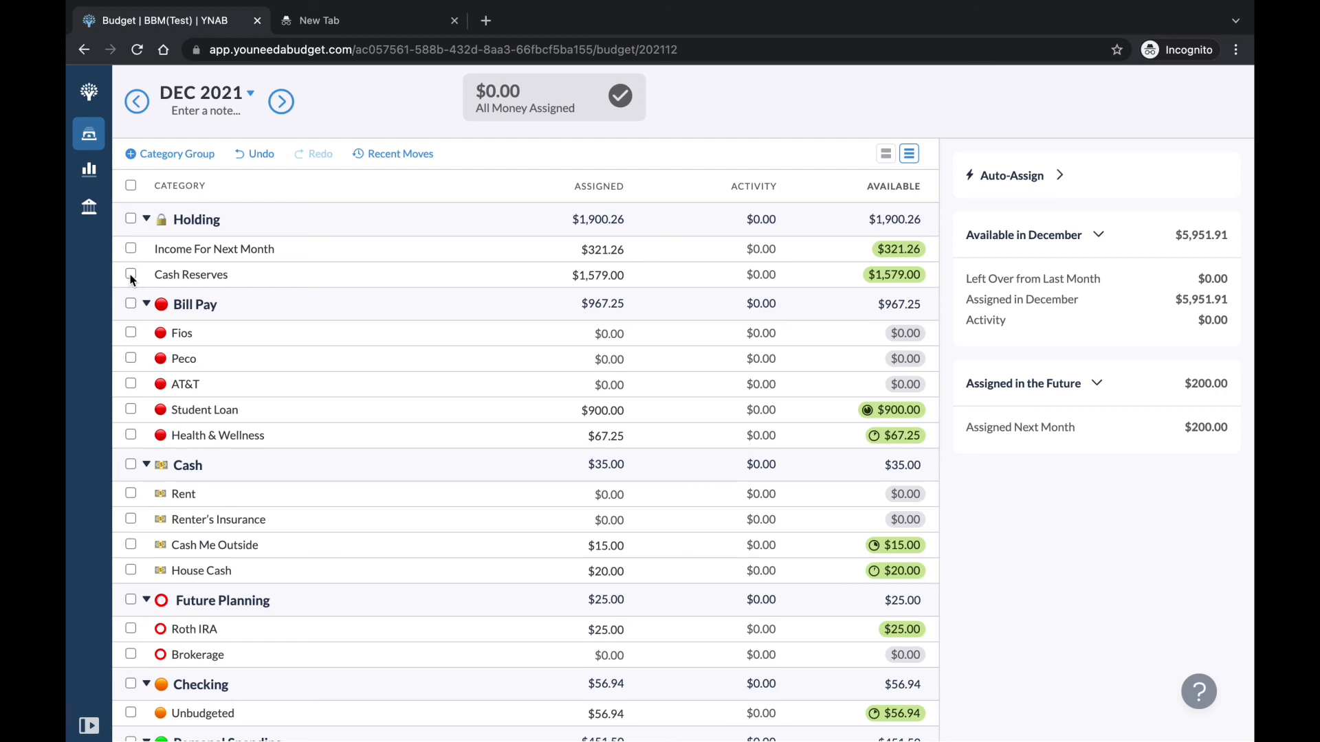
left_click(283, 102)
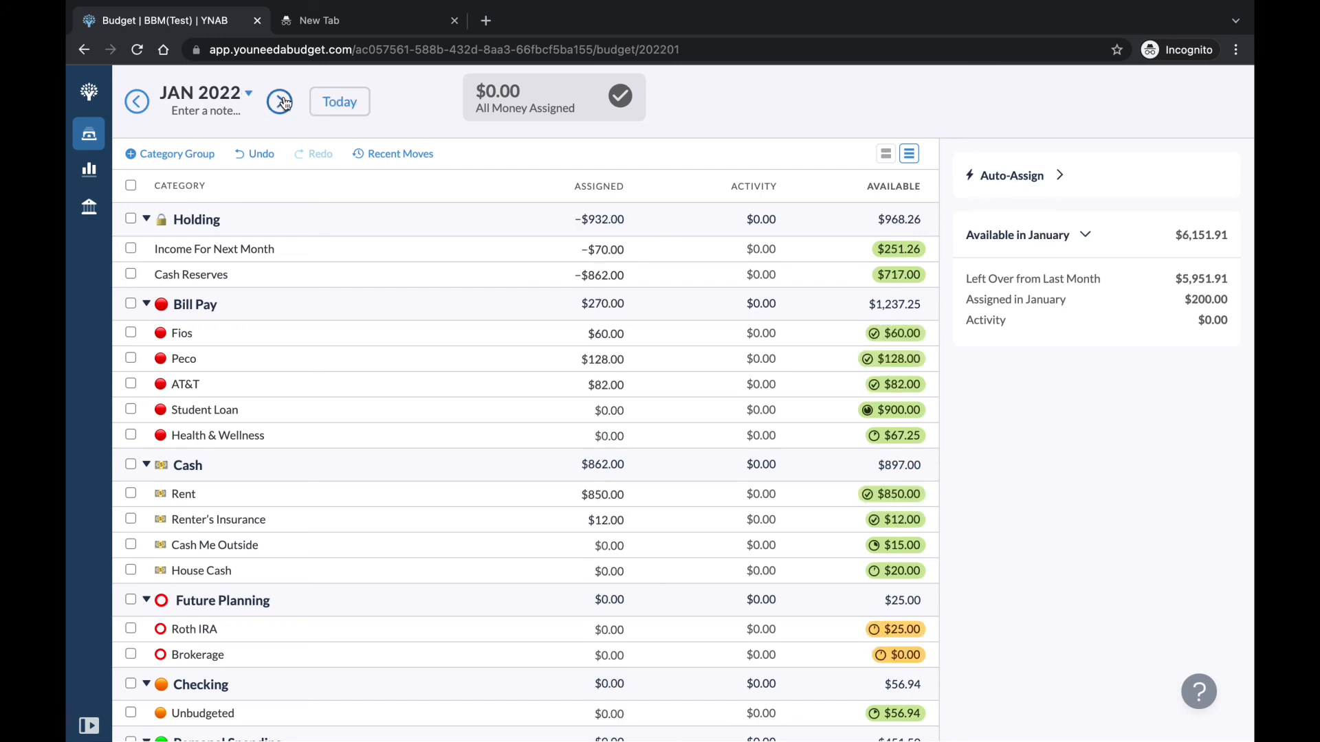